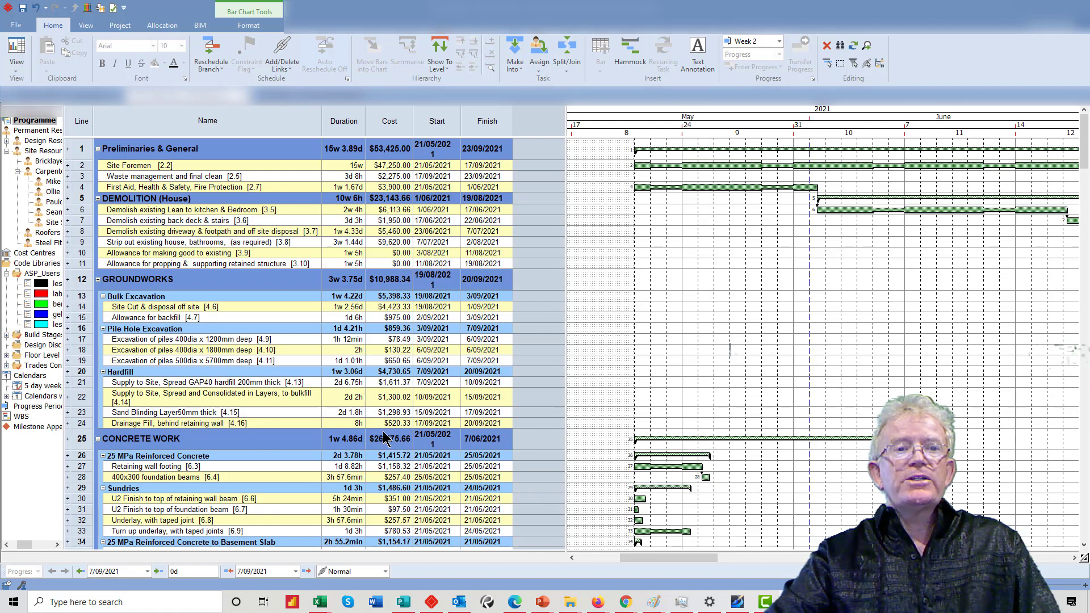
mouse_move(326, 606)
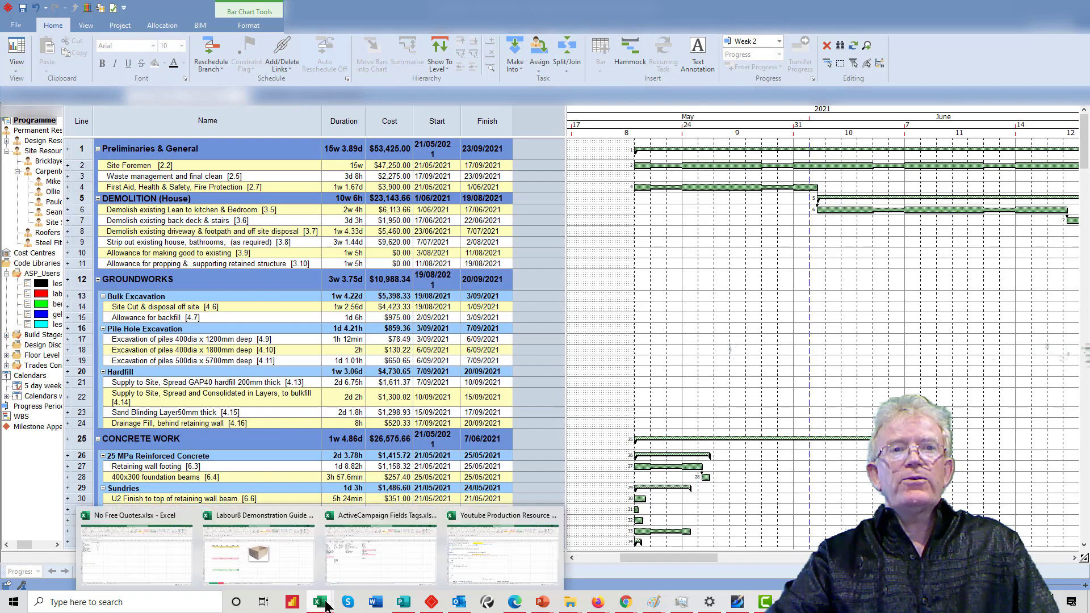
left_click(503, 554)
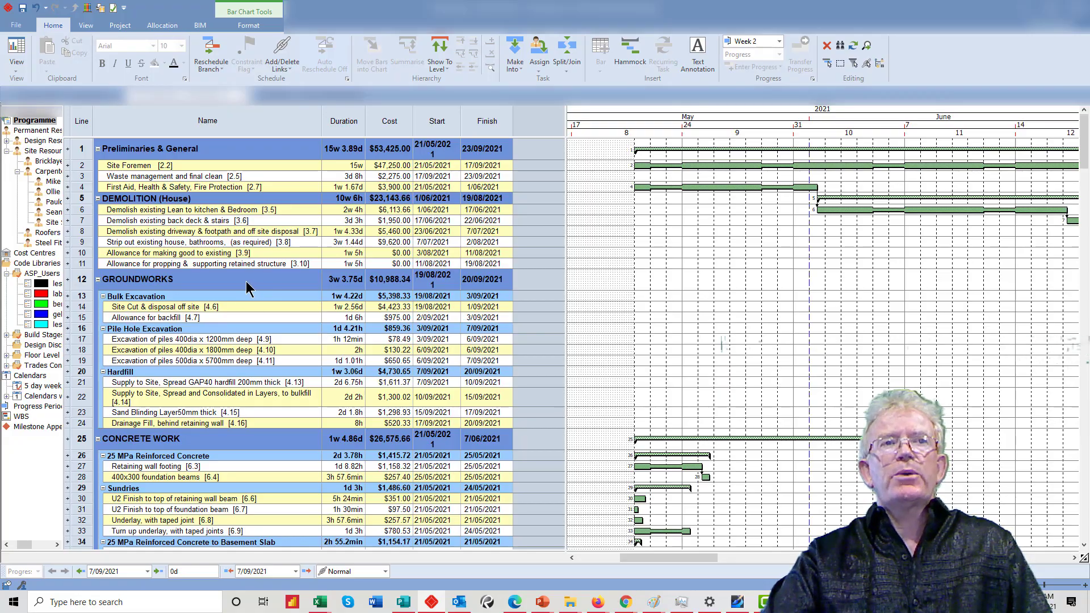
scroll(247, 287, "down", 8)
scroll(246, 283, "down", 7)
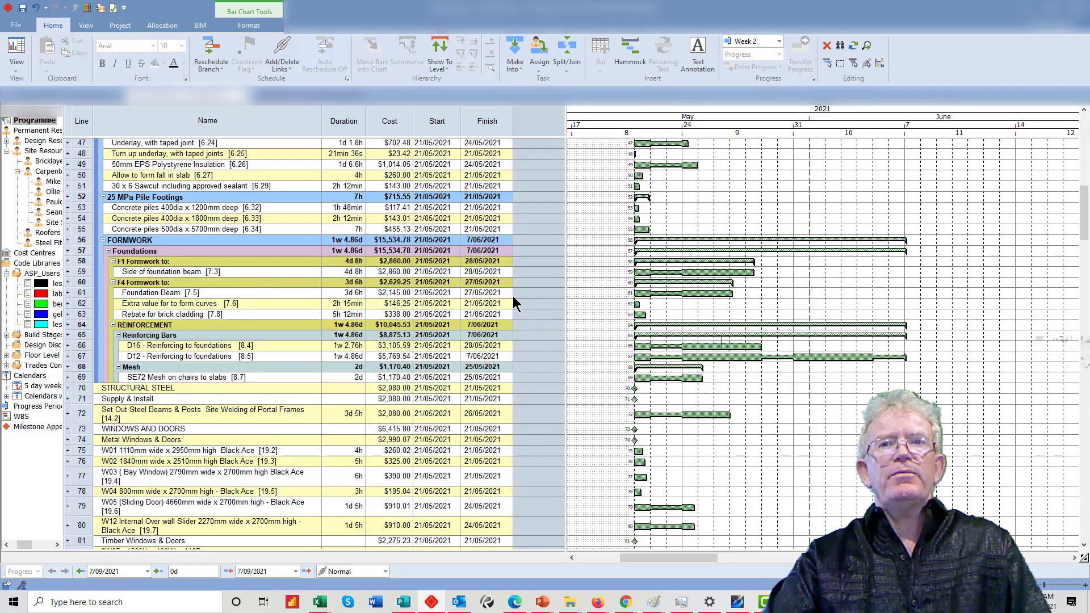
scroll(459, 338, "up", 15)
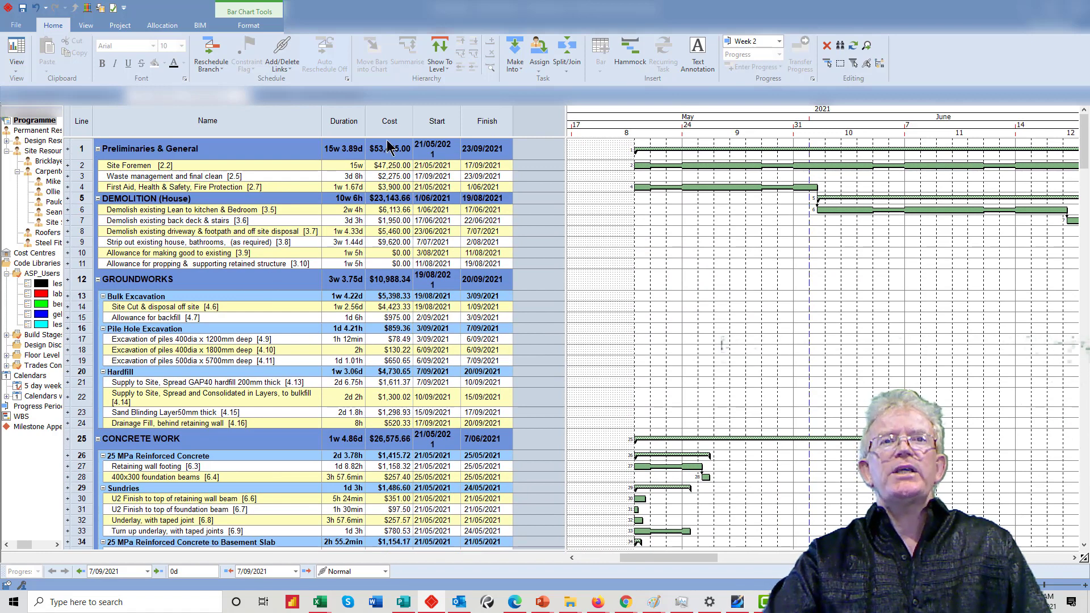
mouse_move(320, 601)
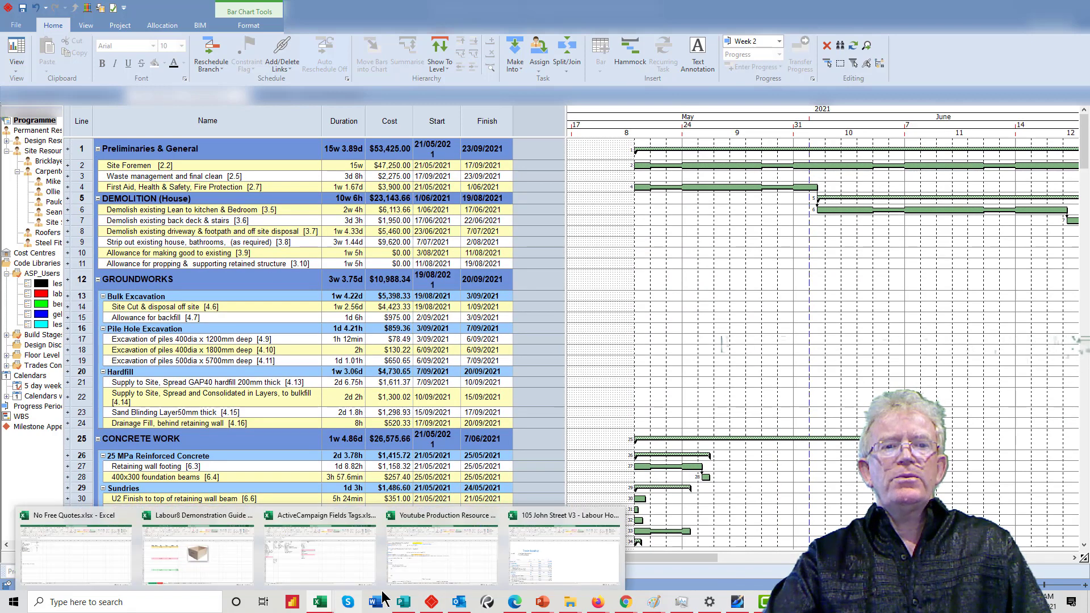
left_click(589, 537)
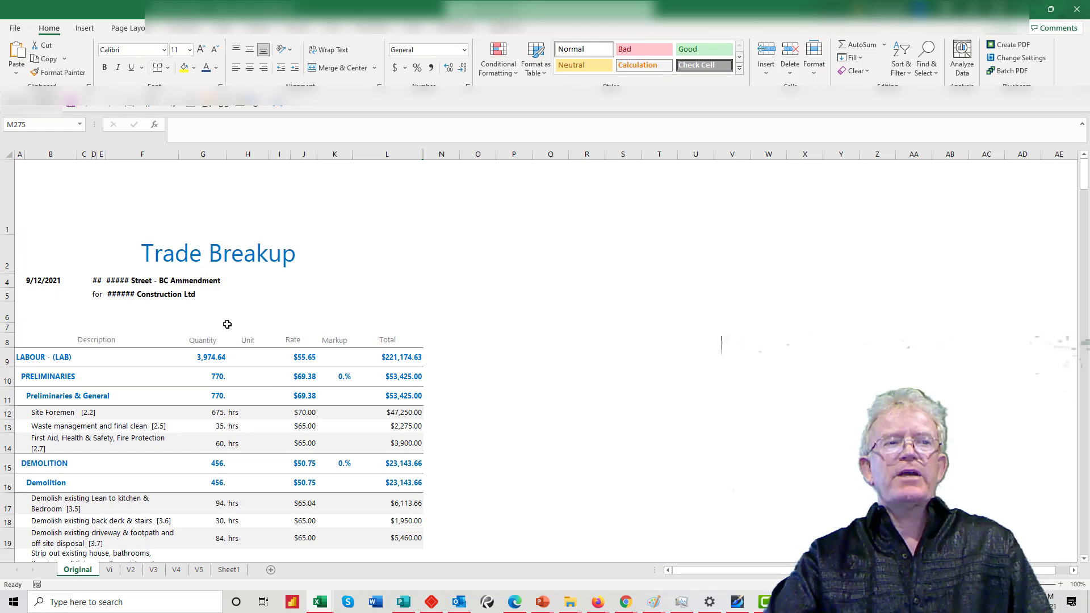
scroll(454, 409, "down", 1)
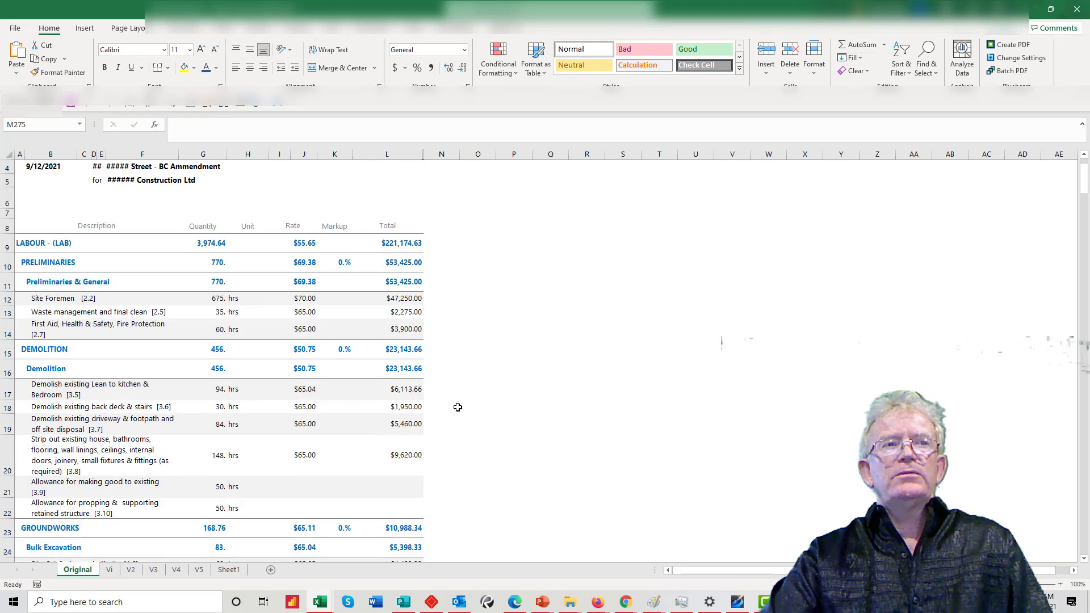
left_click(1024, 9)
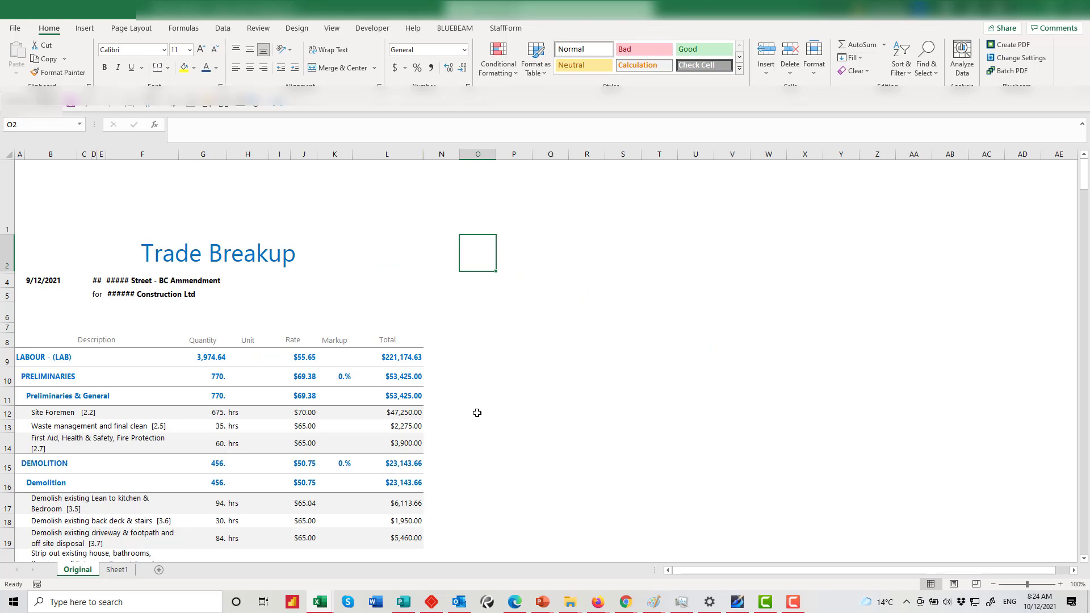
Duplicate the Original sheet and keep Original as the first tab
right_click(77, 573)
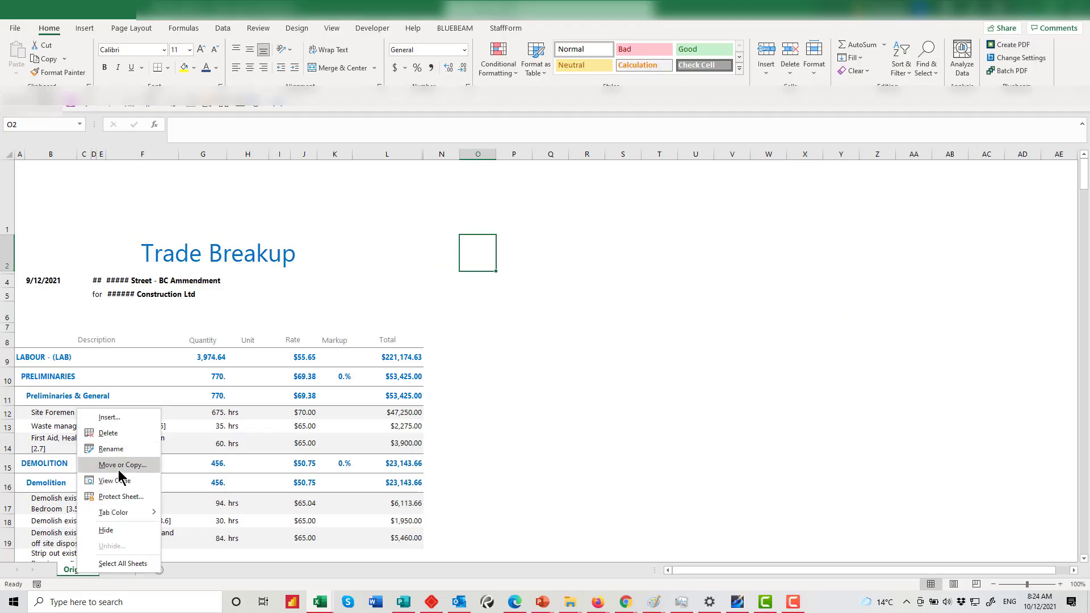
left_click(118, 469)
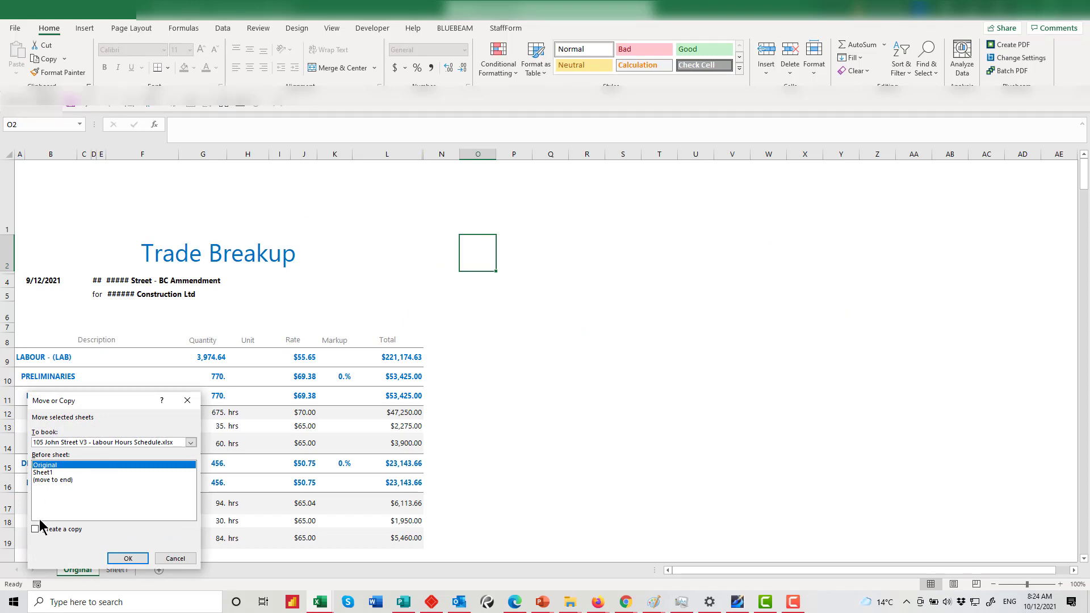
left_click(36, 528)
left_click(140, 560)
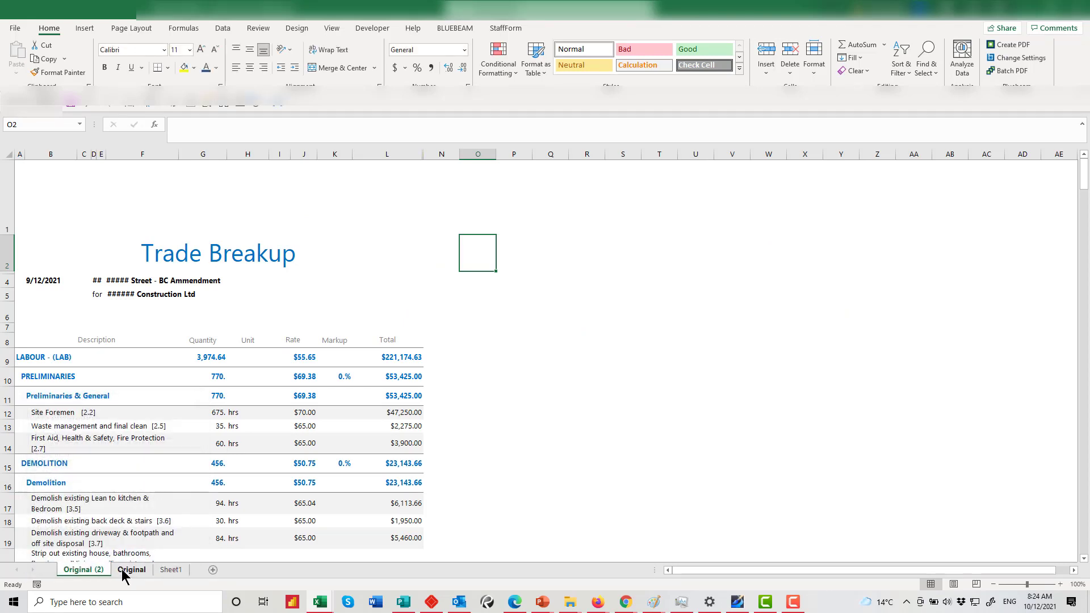
left_click_drag(132, 570, 67, 575)
Rename the Original (2) copy to V1
right_click(121, 570)
left_click(153, 446)
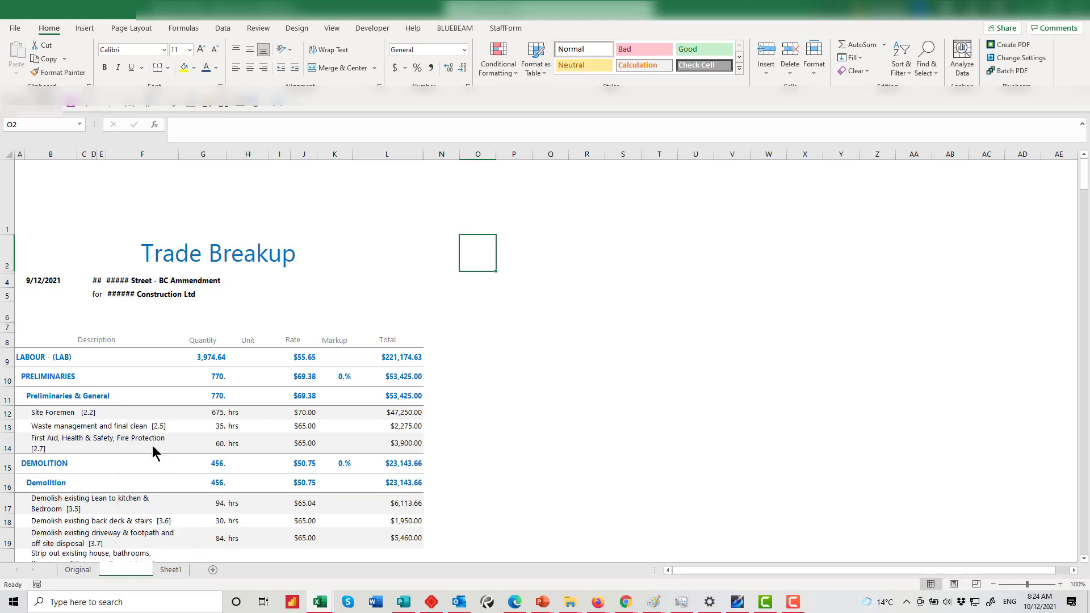
type("V1")
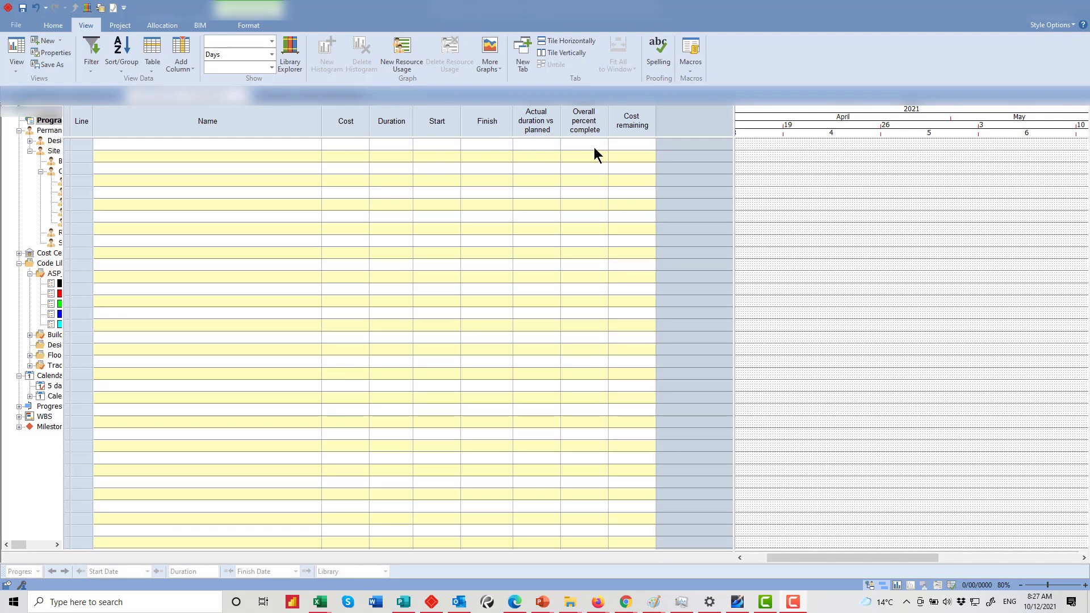
Remove the Cost remaining, Overall percent complete and Actual duration vs planned columns
right_click(630, 122)
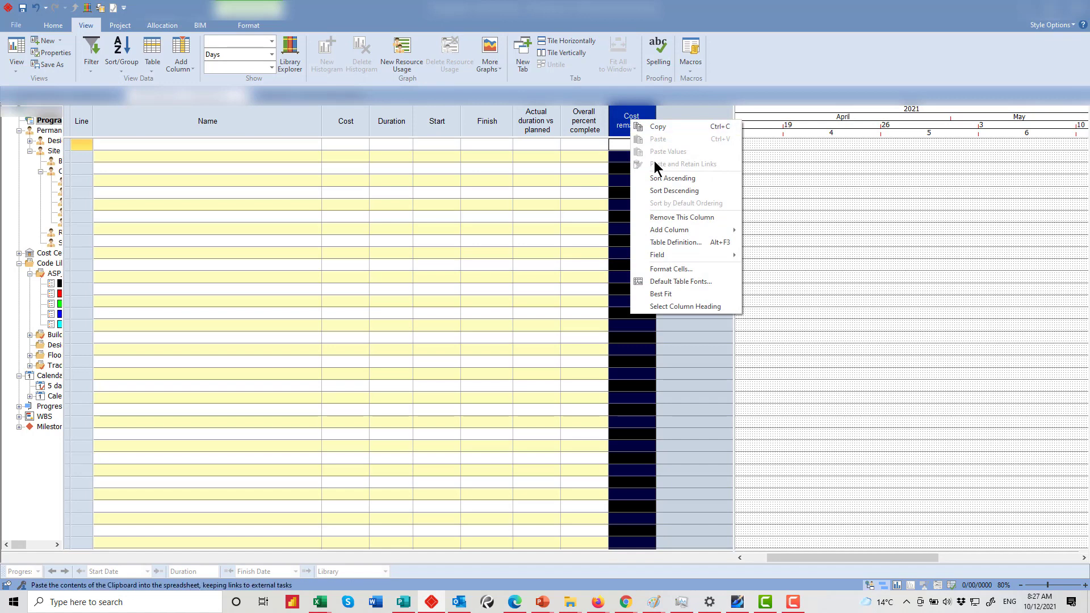
left_click(682, 218)
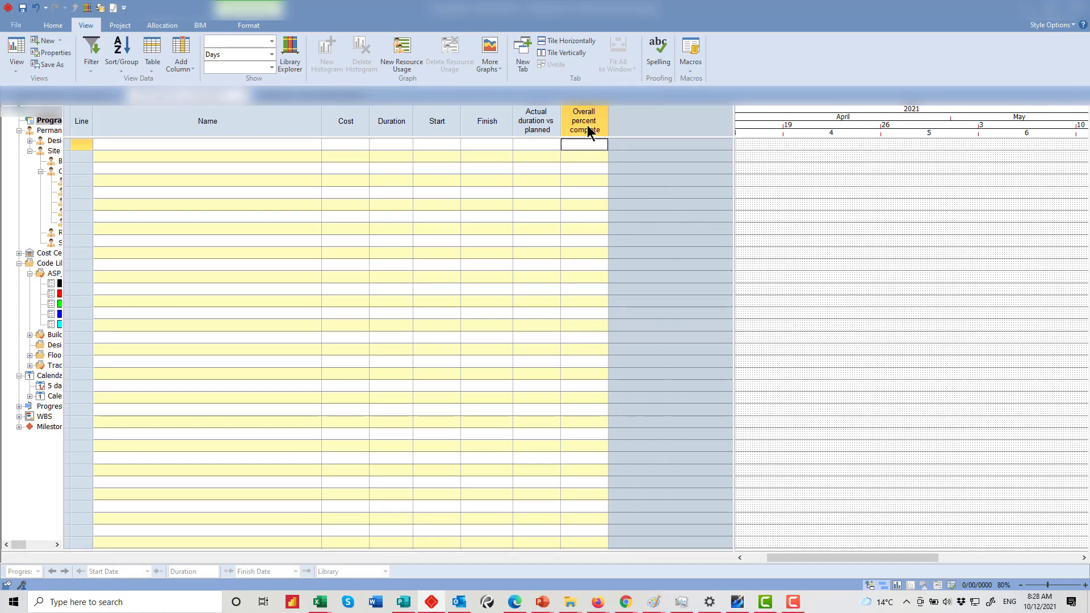
right_click(590, 128)
left_click(628, 220)
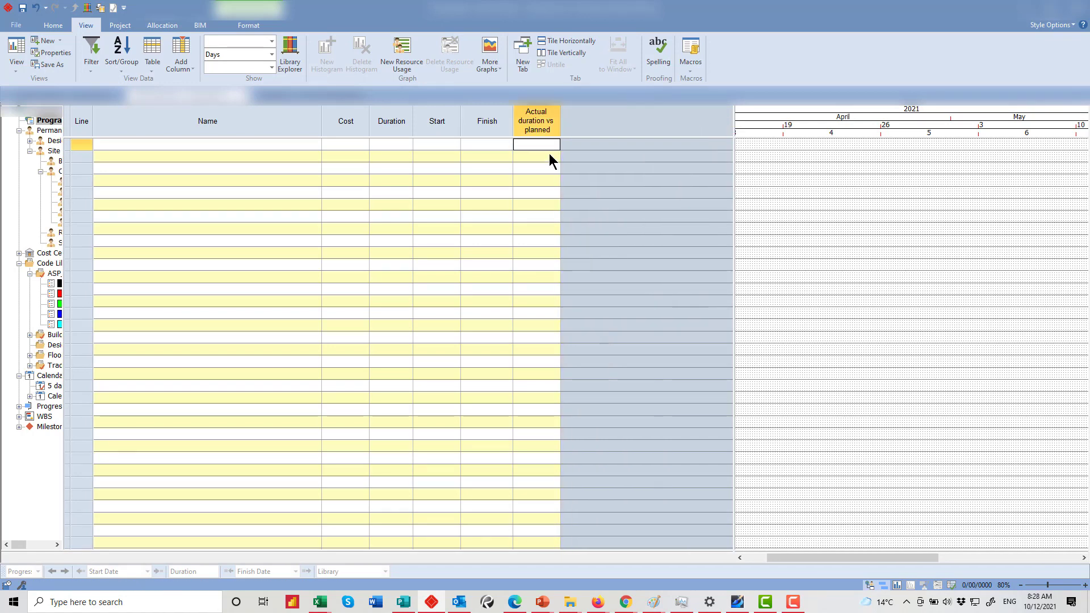
right_click(534, 126)
left_click(571, 223)
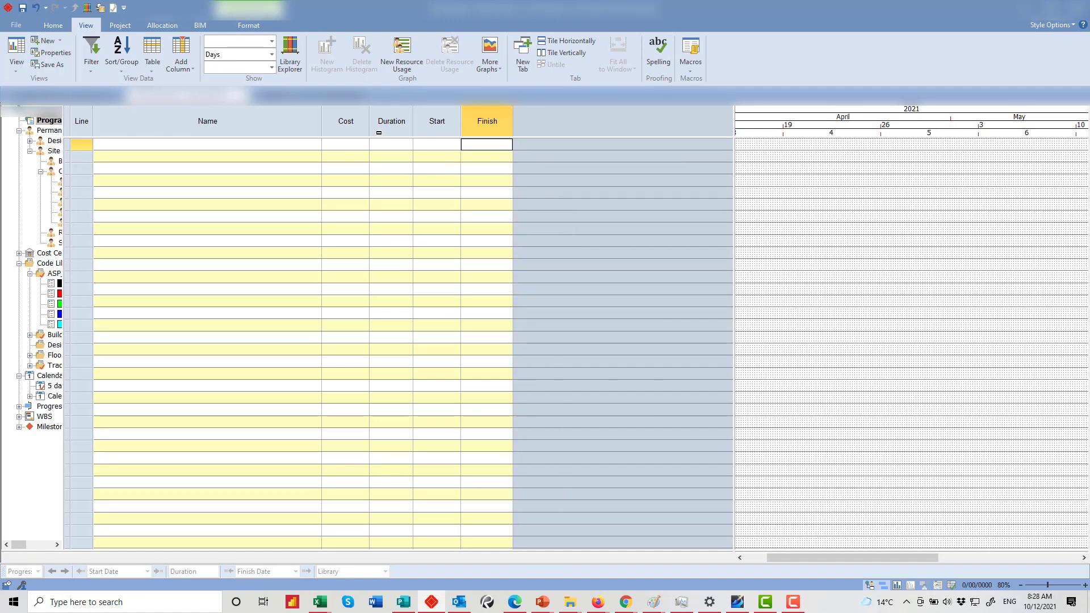
Place the Cost column between Duration and Start, narrow the table, and return to Excel
left_click(348, 121)
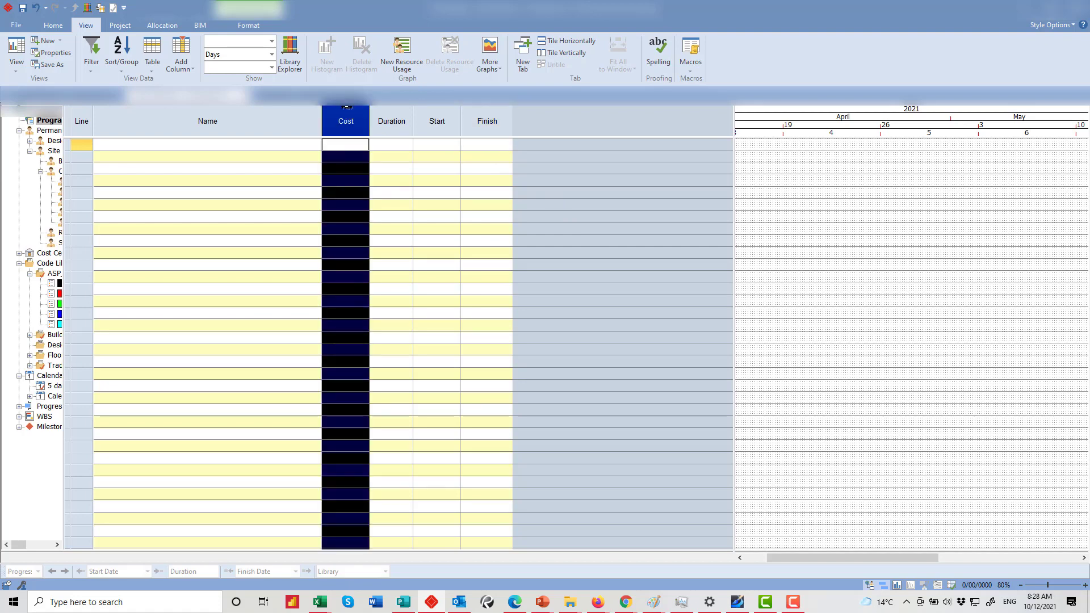
left_click_drag(347, 105, 538, 107)
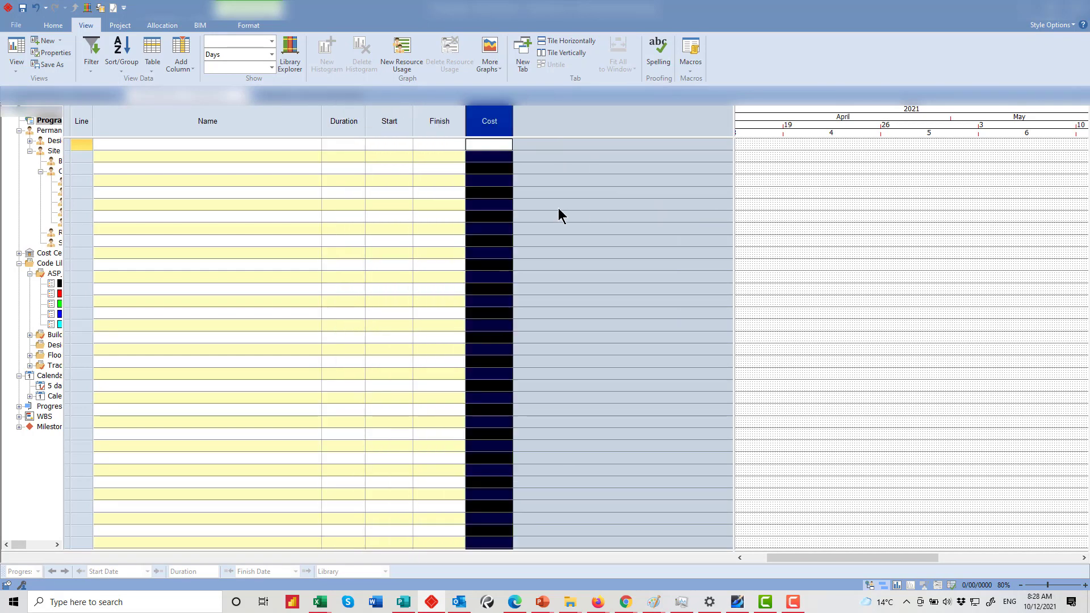
left_click_drag(736, 122, 571, 130)
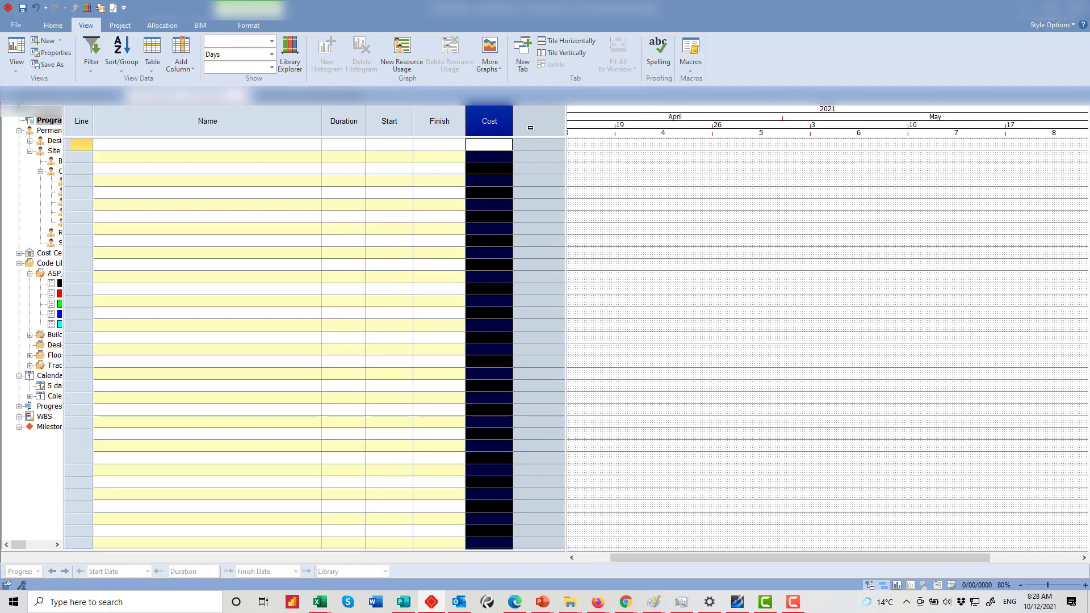
right_click(530, 127)
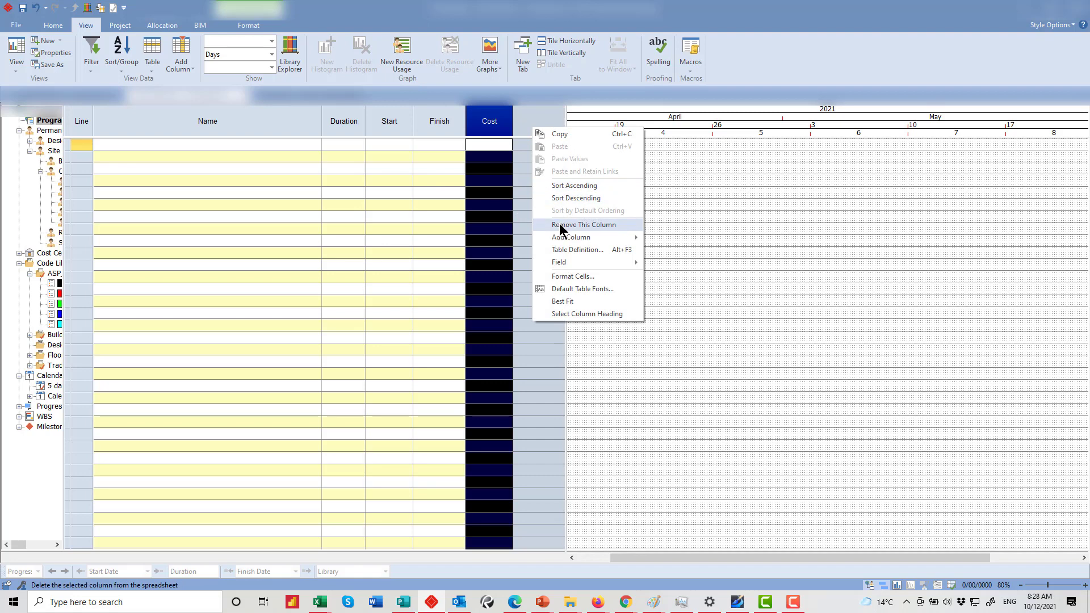
mouse_move(564, 237)
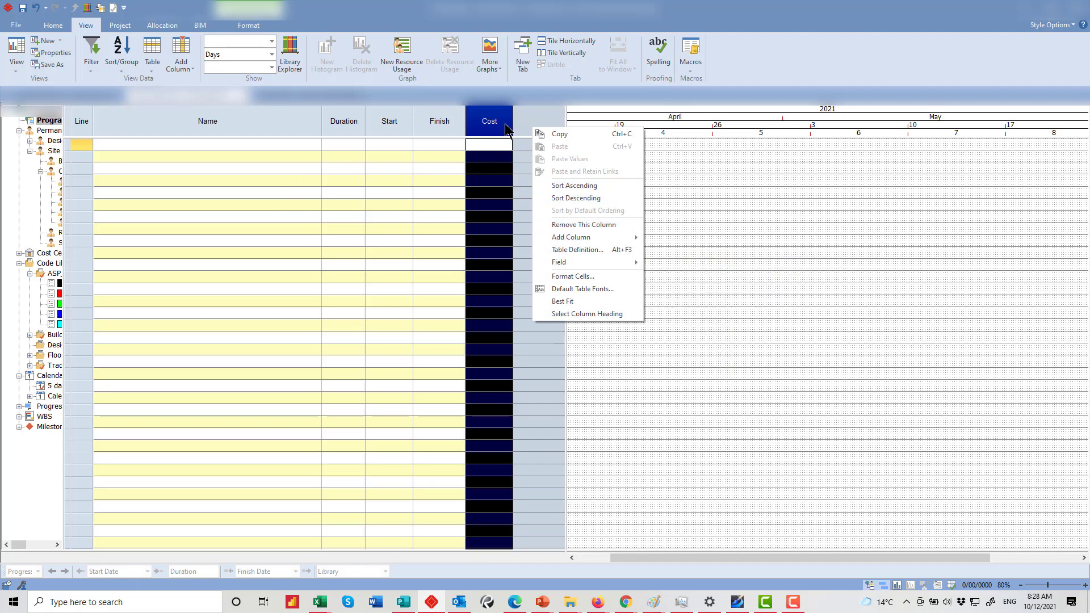
left_click(528, 122)
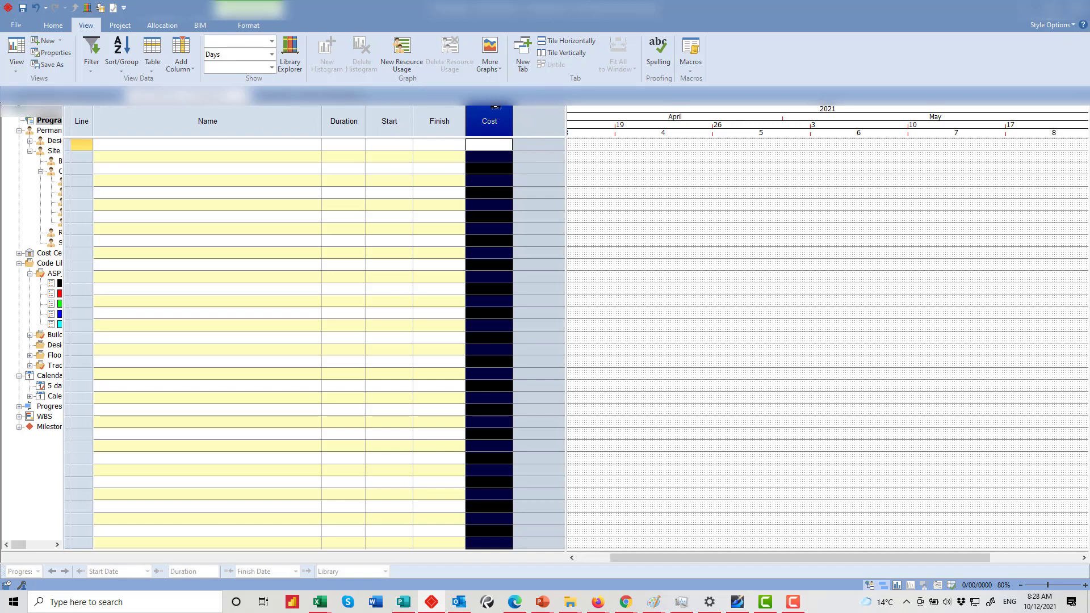
left_click_drag(495, 107, 393, 106)
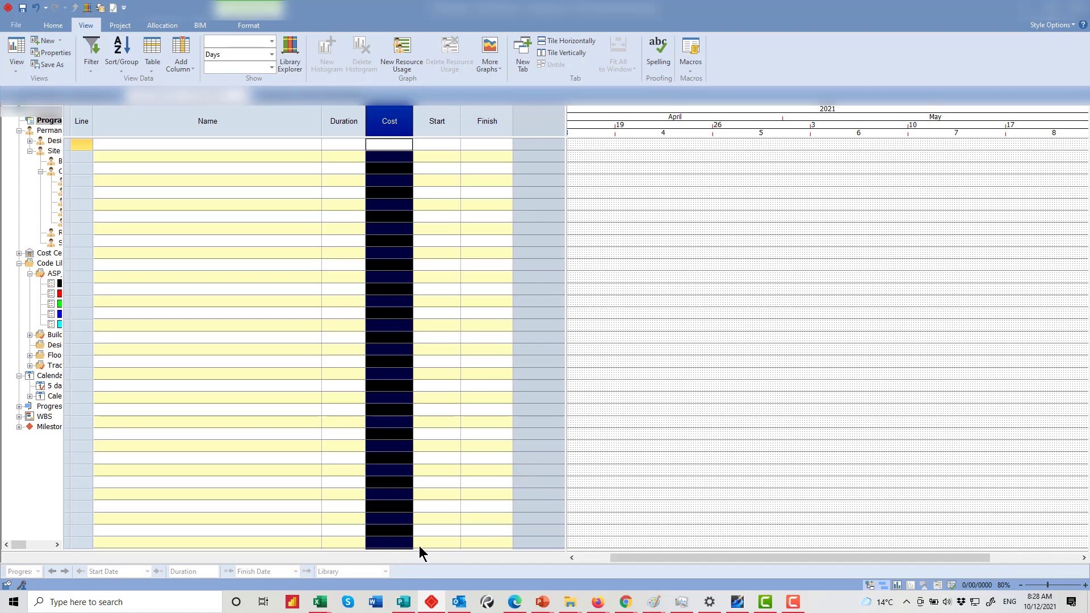
left_click(319, 603)
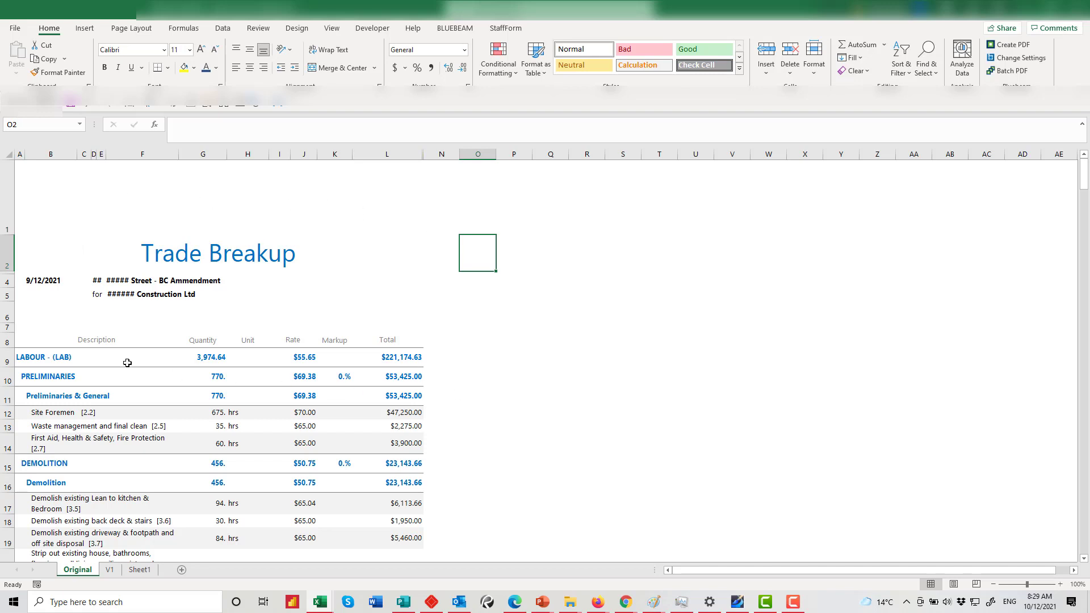
Delete the title rows 1–6 above the labour table
left_click(77, 270)
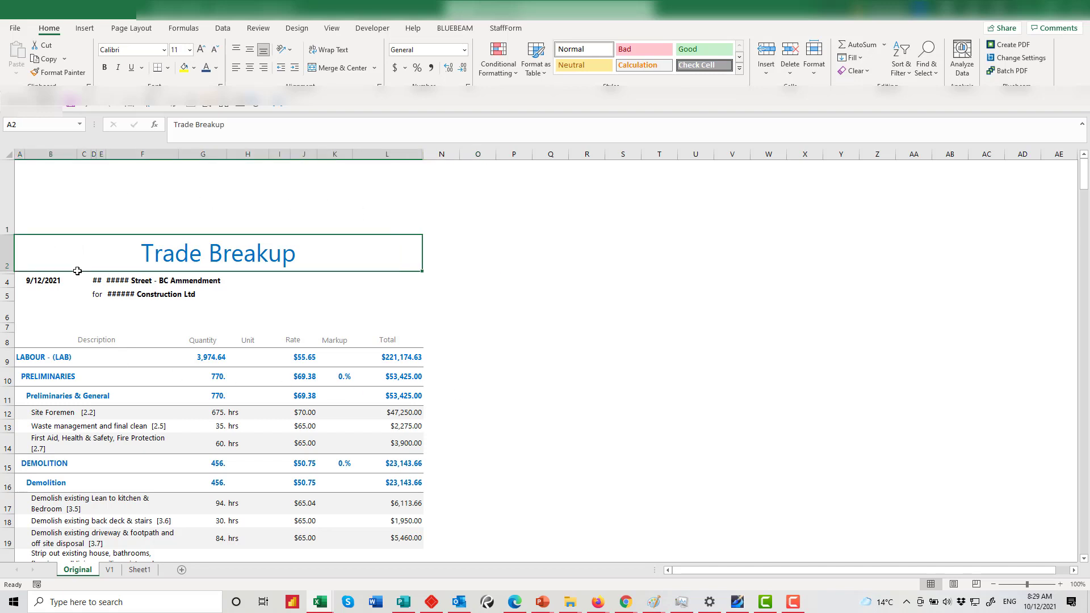
left_click(57, 314)
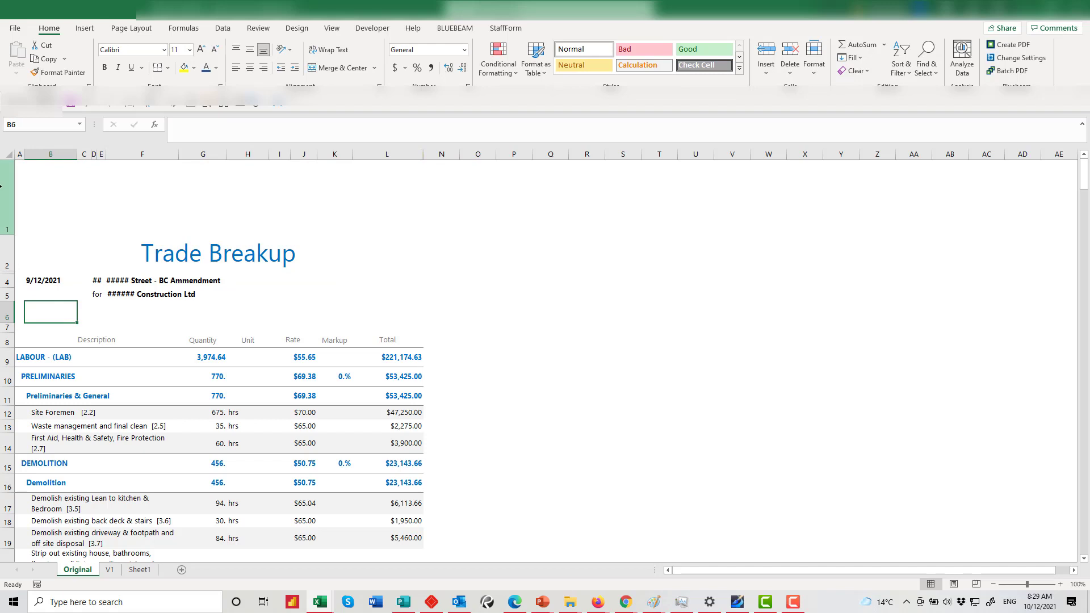
left_click_drag(1, 186, 1, 329)
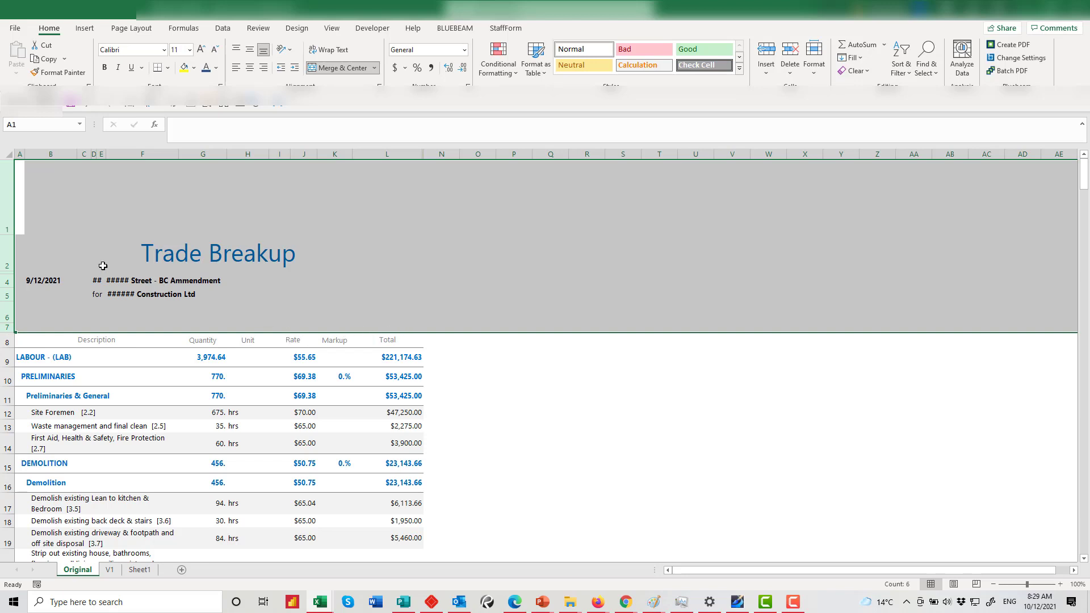
right_click(8, 249)
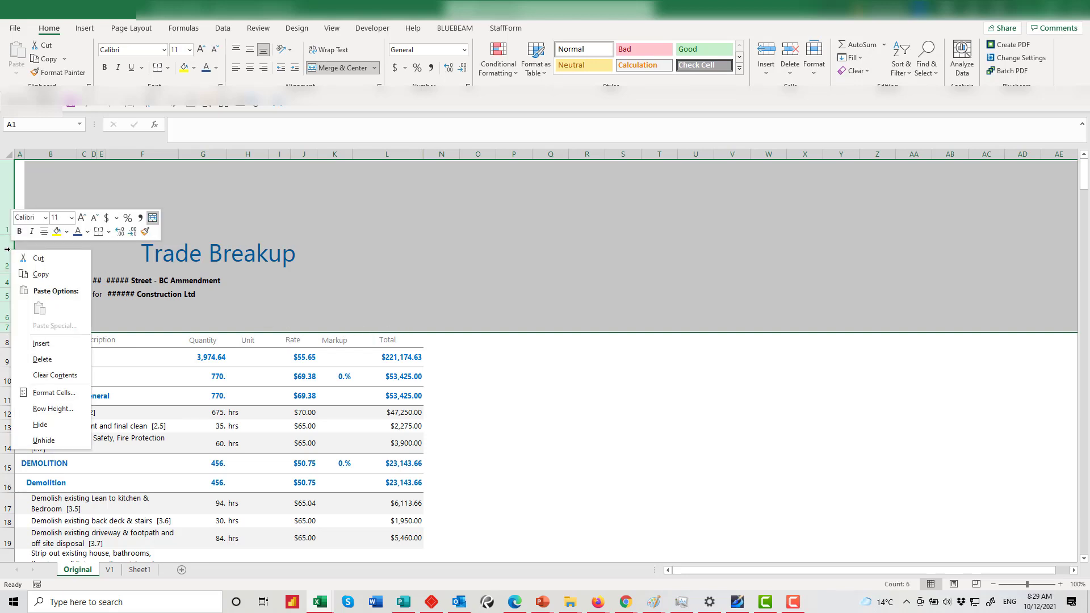
left_click(41, 360)
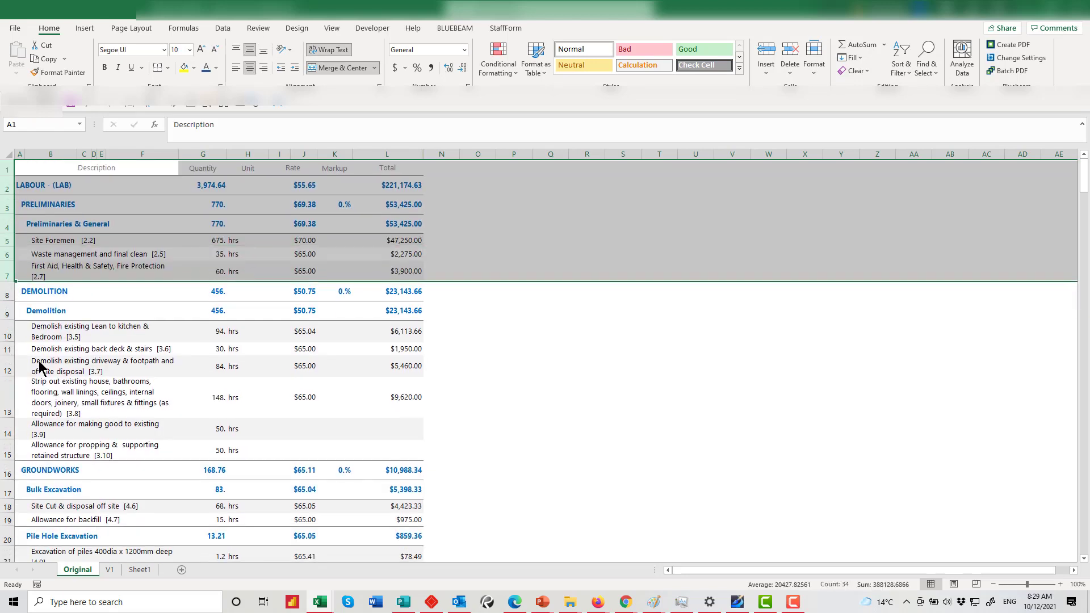
Check the Demolition, Site Foremen, waste management and First Aid description cells
left_click(161, 303)
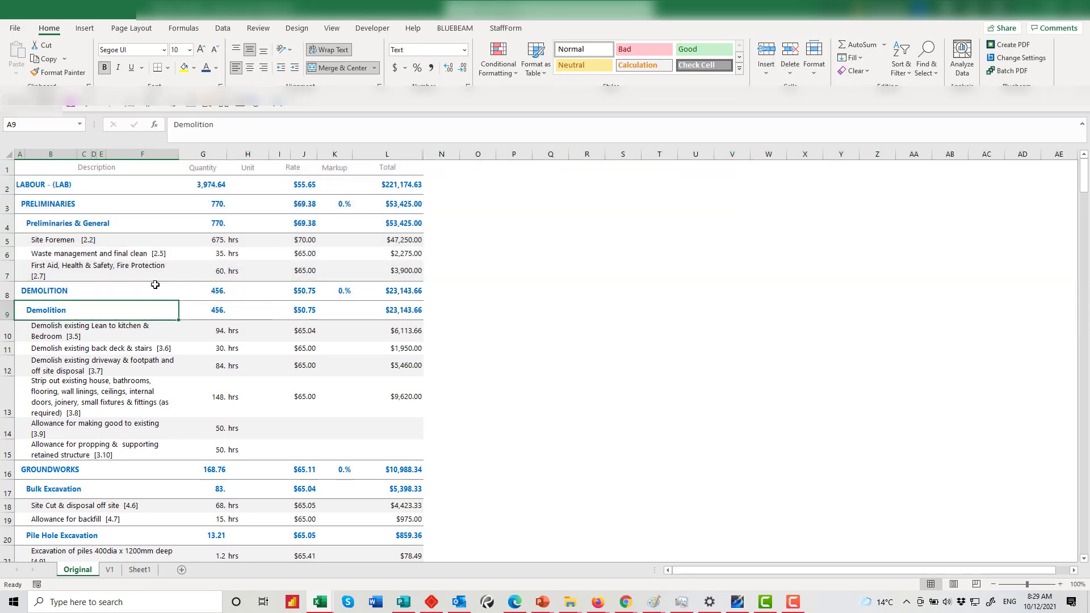
left_click(157, 245)
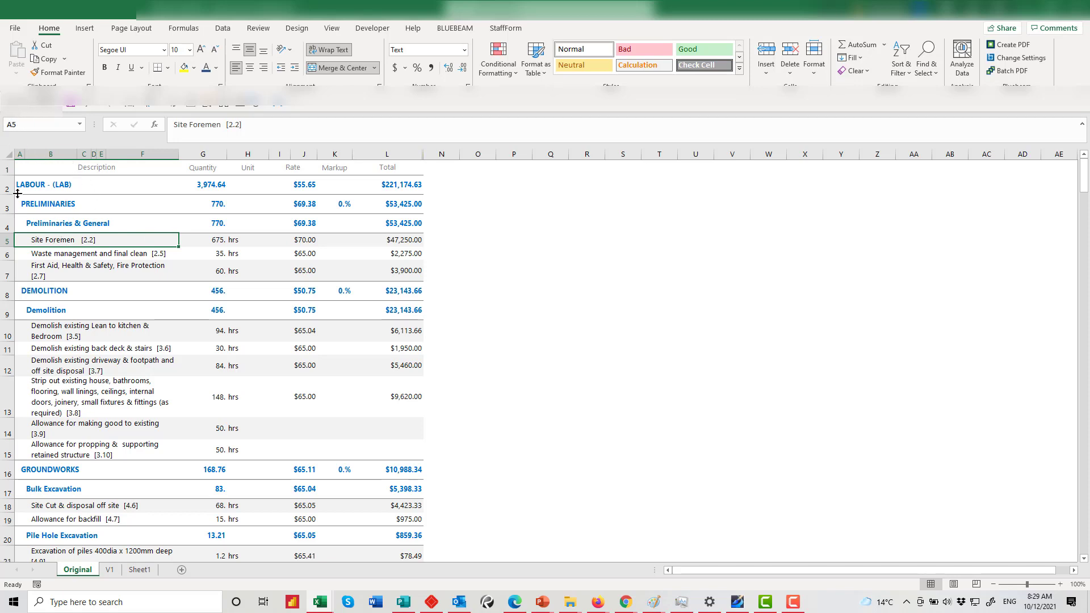
left_click(45, 251)
left_click(48, 268)
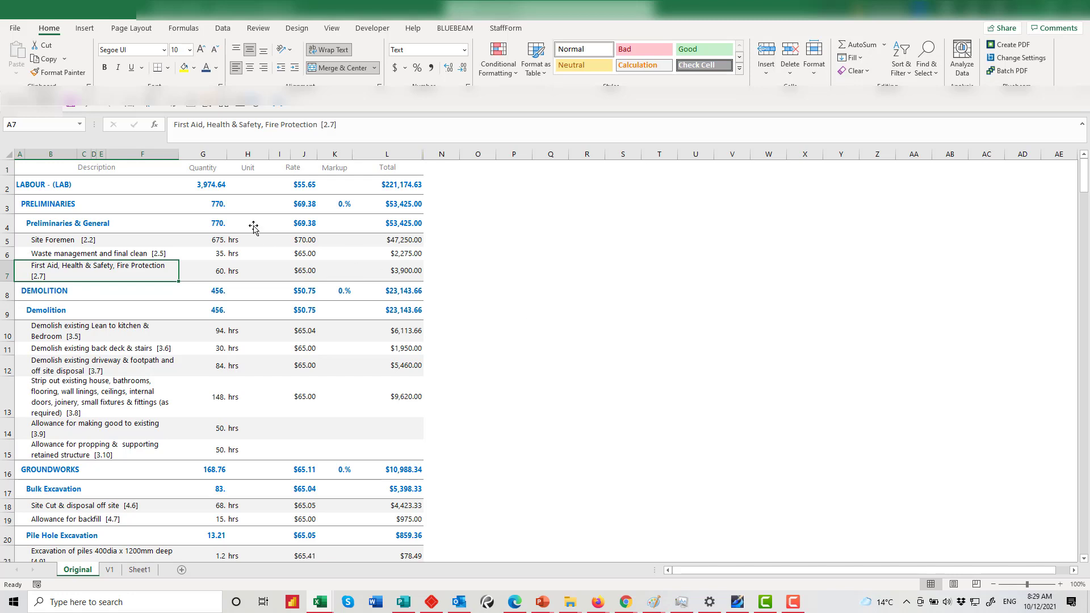
left_click(48, 153)
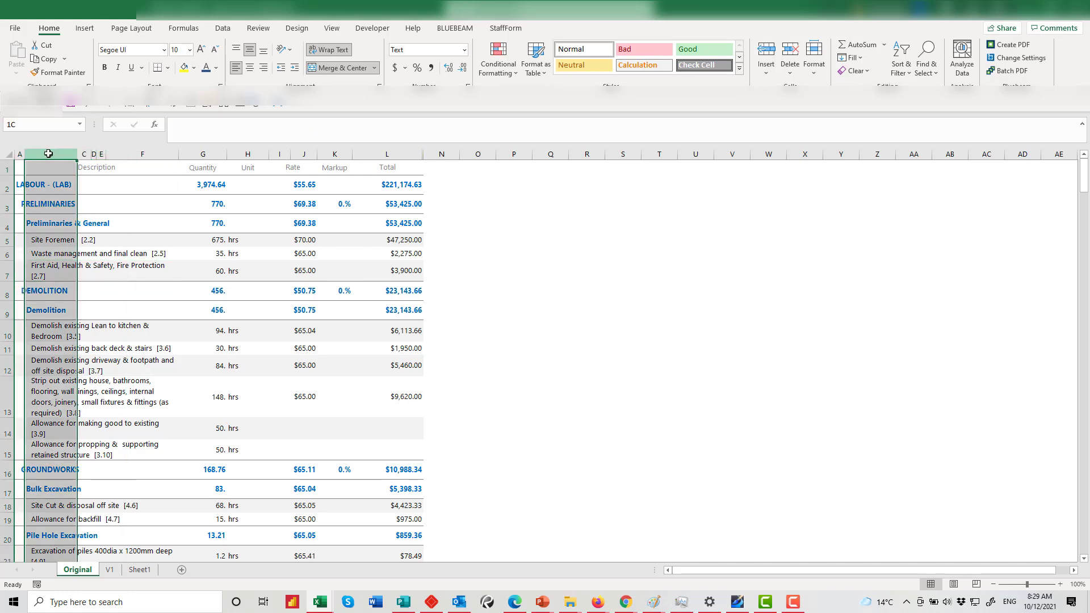
left_click(84, 153)
left_click(127, 153)
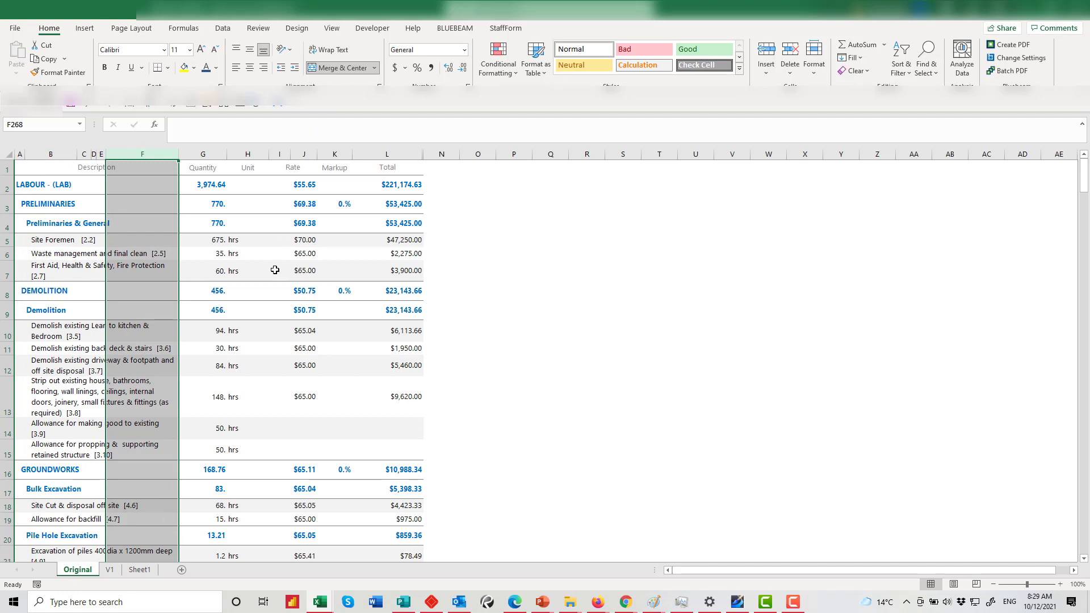
left_click(30, 168)
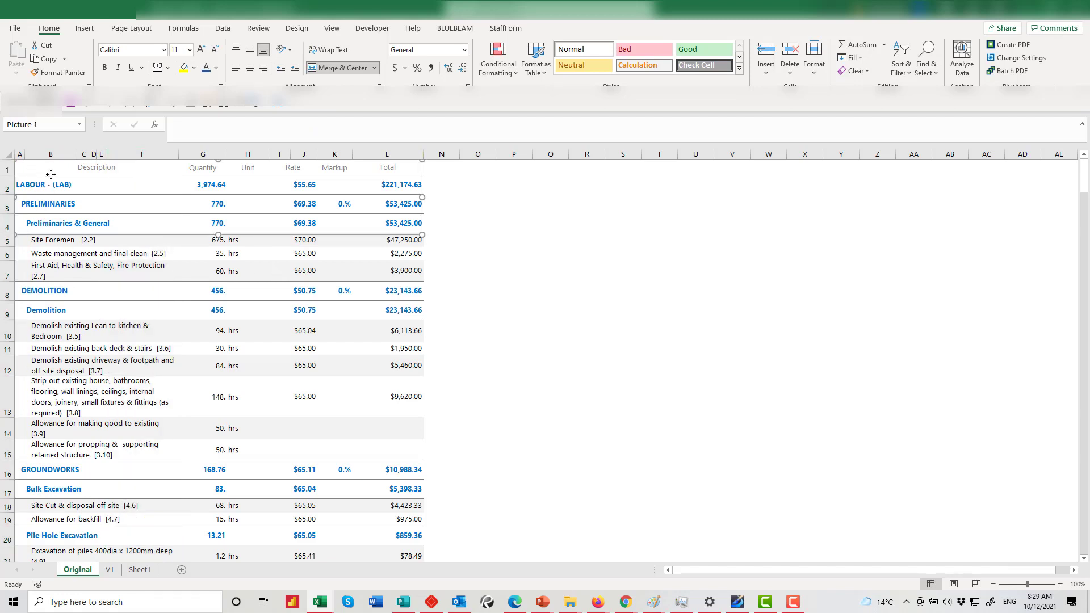
left_click(41, 177)
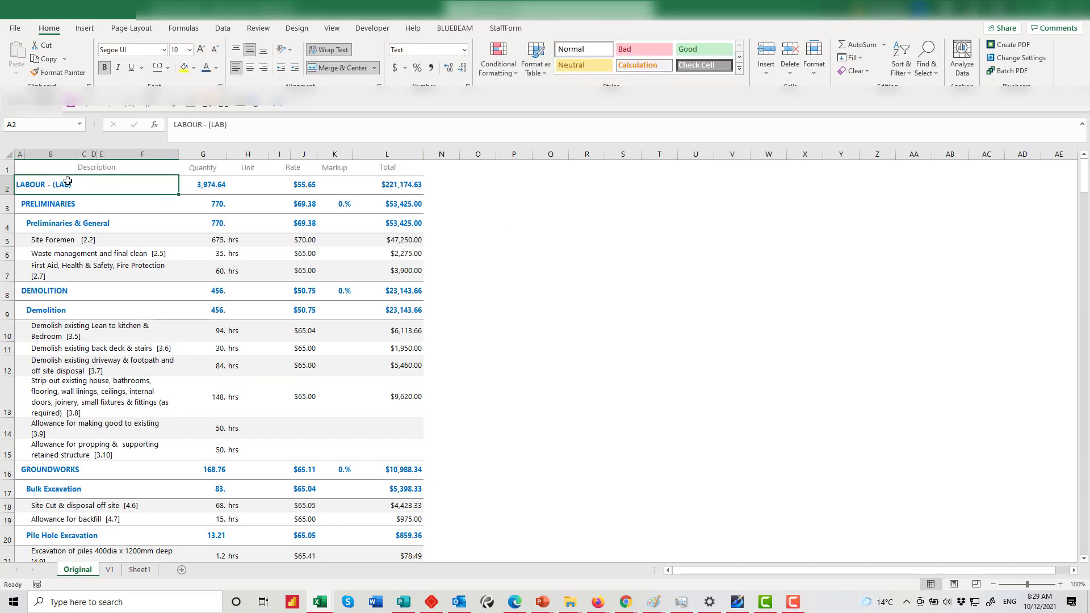
left_click(36, 172)
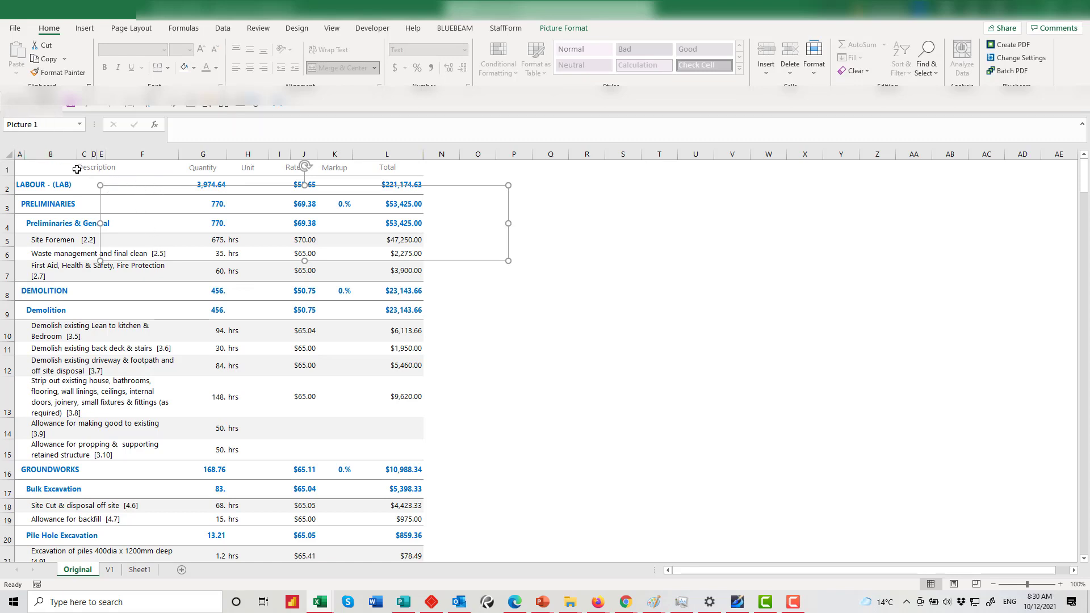
key("Escape")
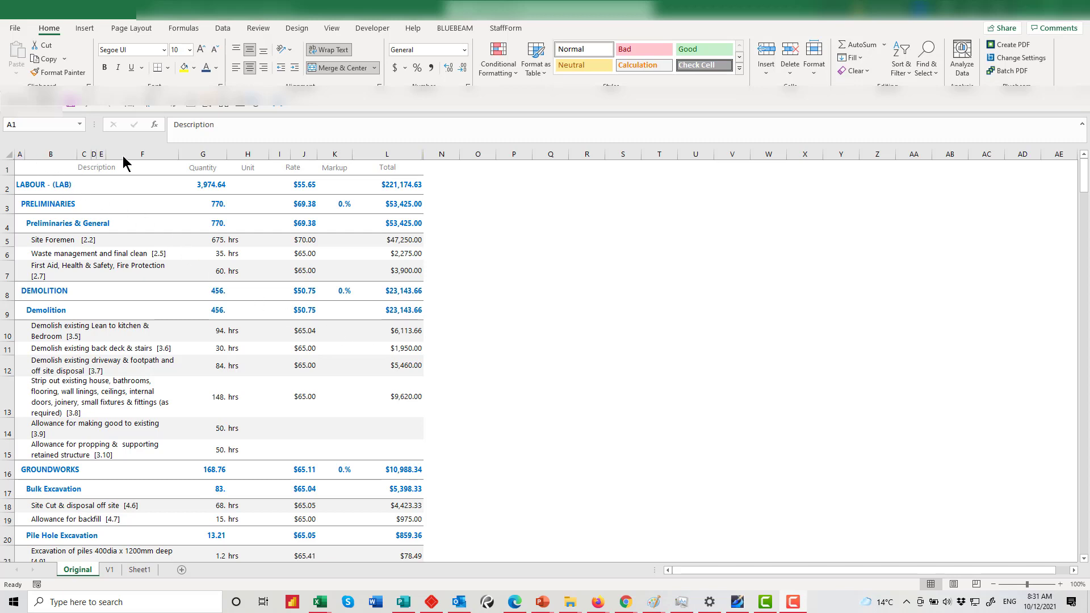
left_click(528, 304)
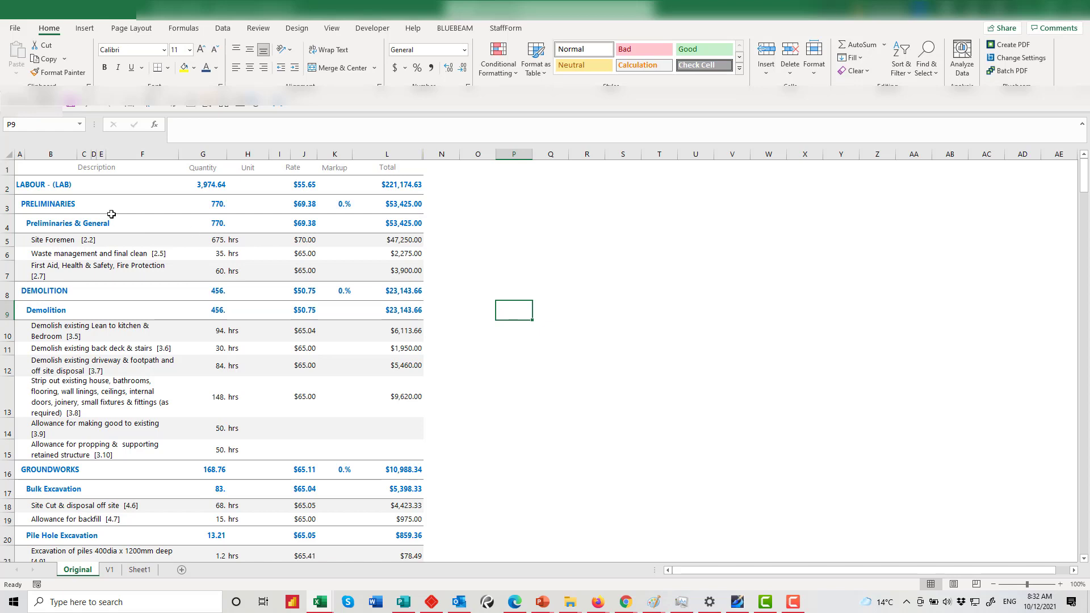
left_click(93, 169)
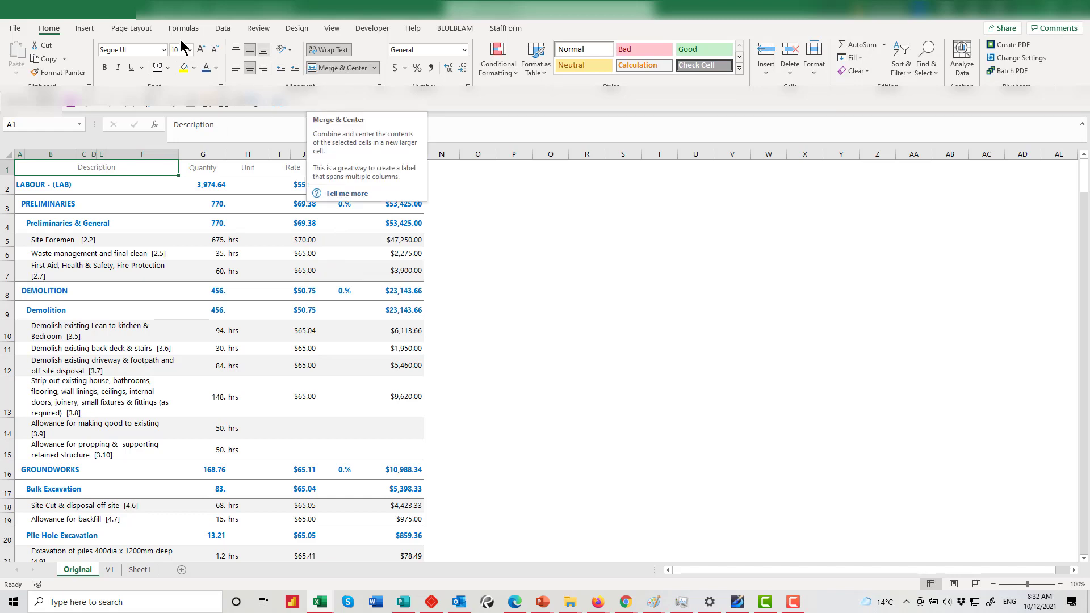
Unmerge the Description header, then unmerge every cell on the sheet
left_click(372, 69)
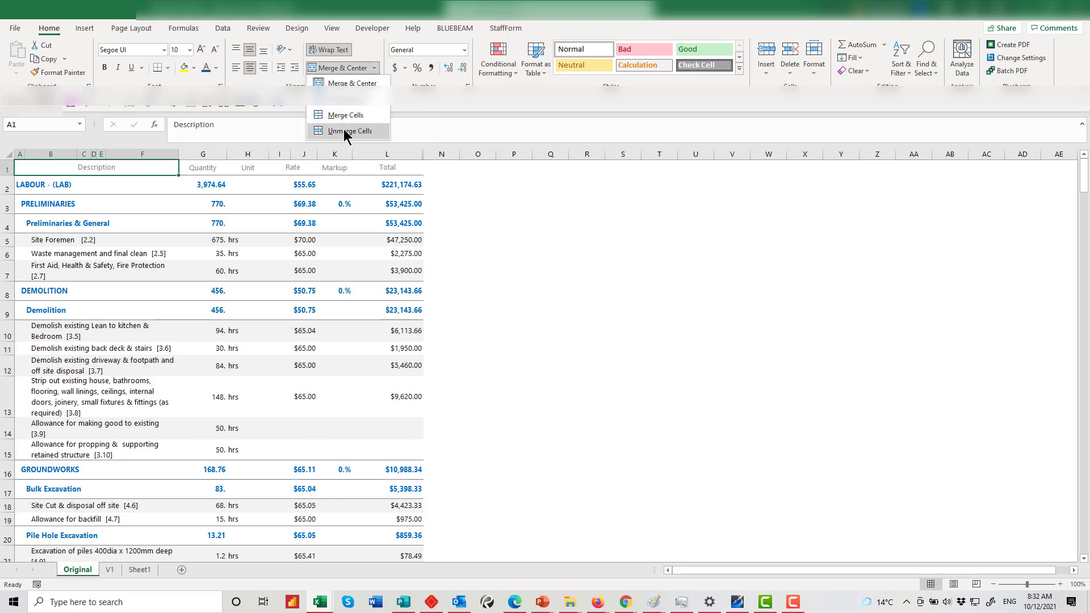
left_click(346, 131)
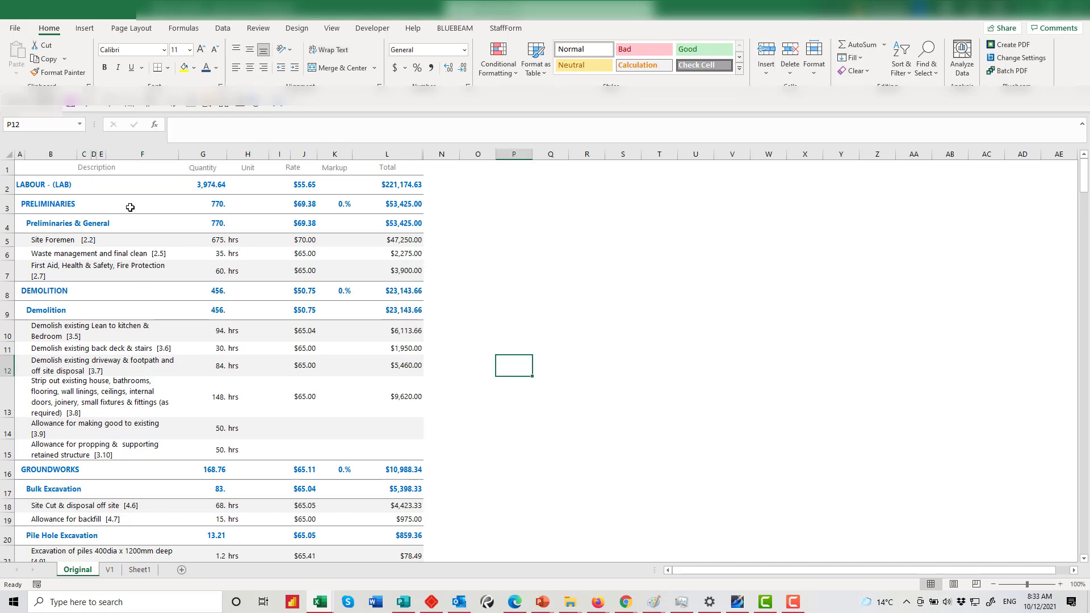
left_click(9, 156)
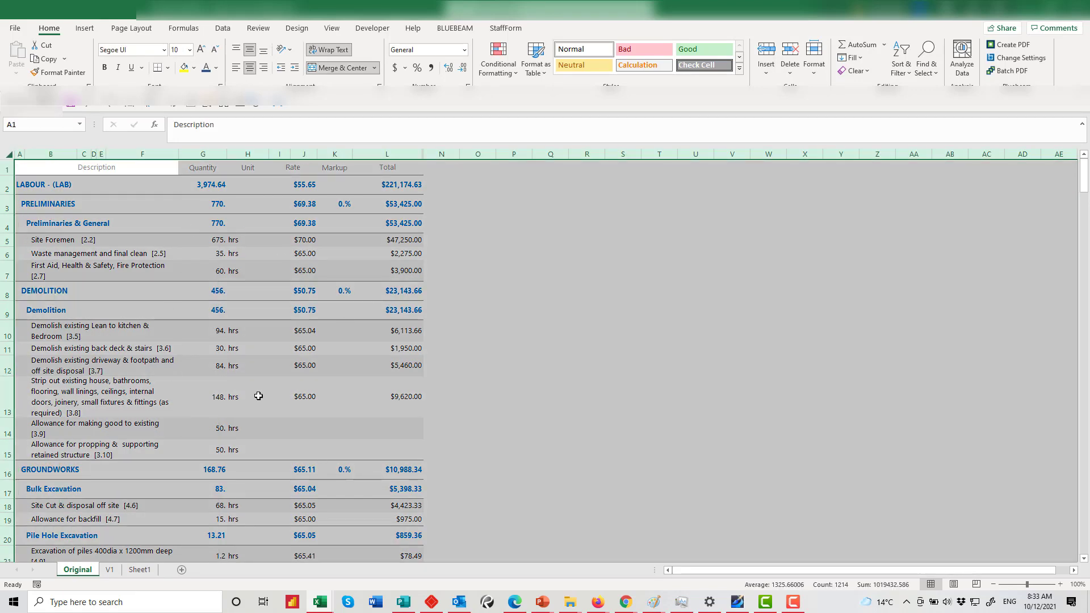
left_click(374, 68)
left_click(347, 131)
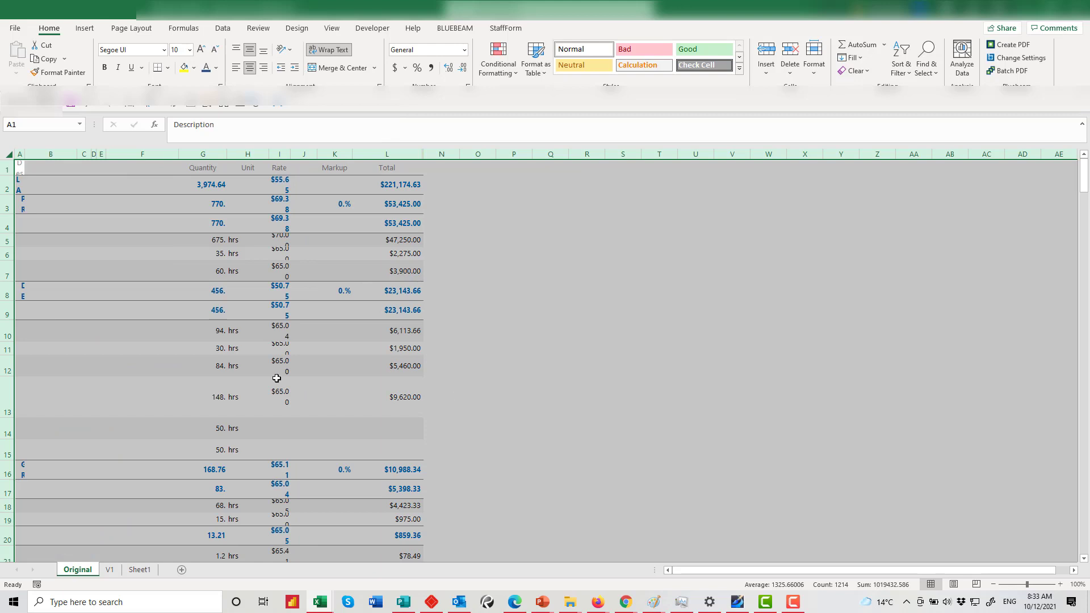
left_click(106, 224)
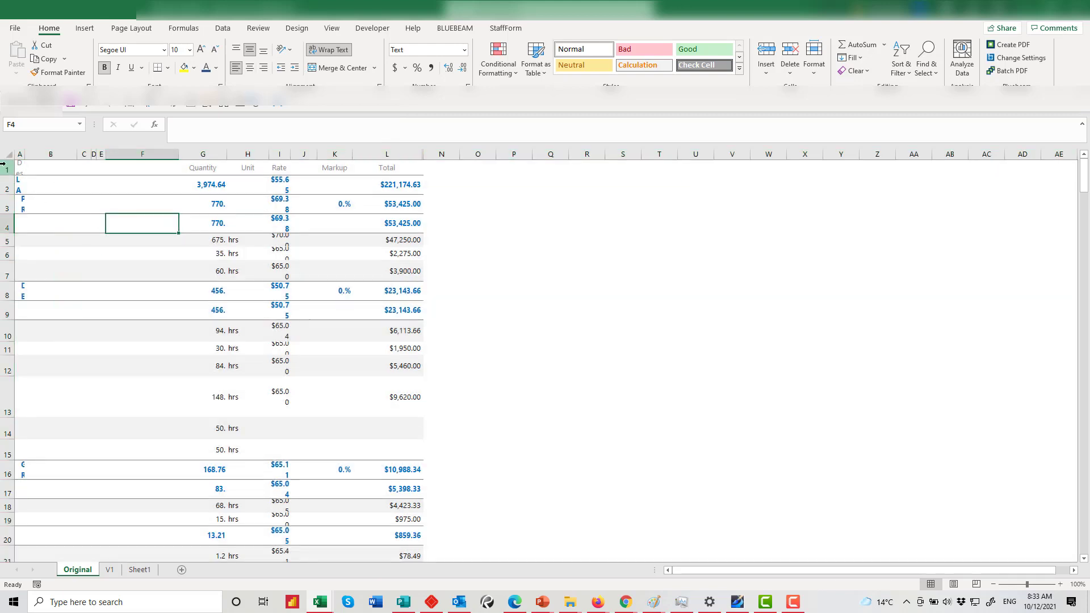
AutoFit column A so the full descriptions are readable
left_click(20, 168)
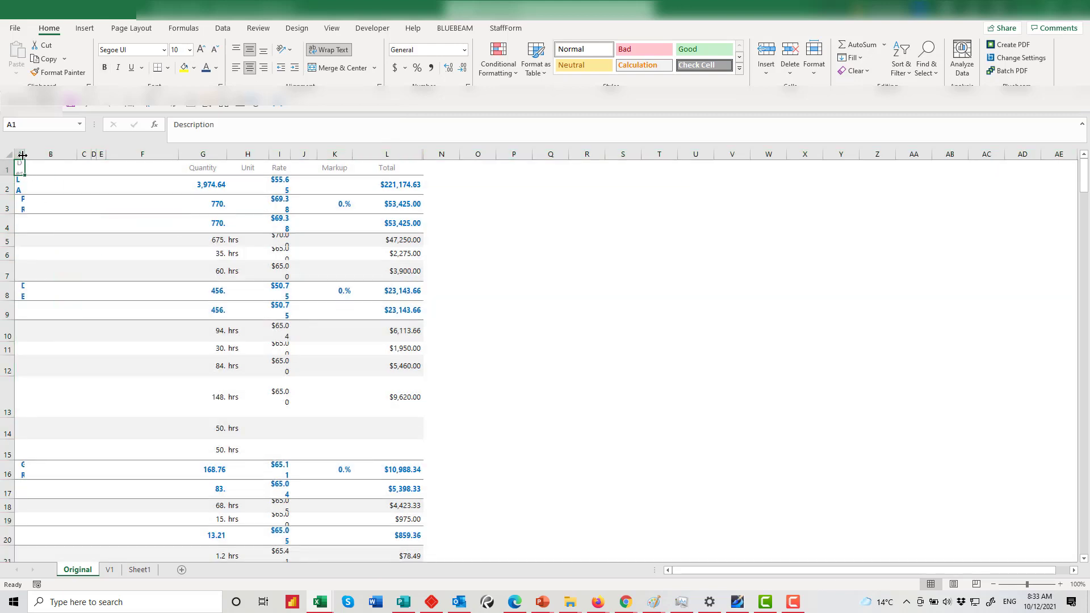
left_click(20, 153)
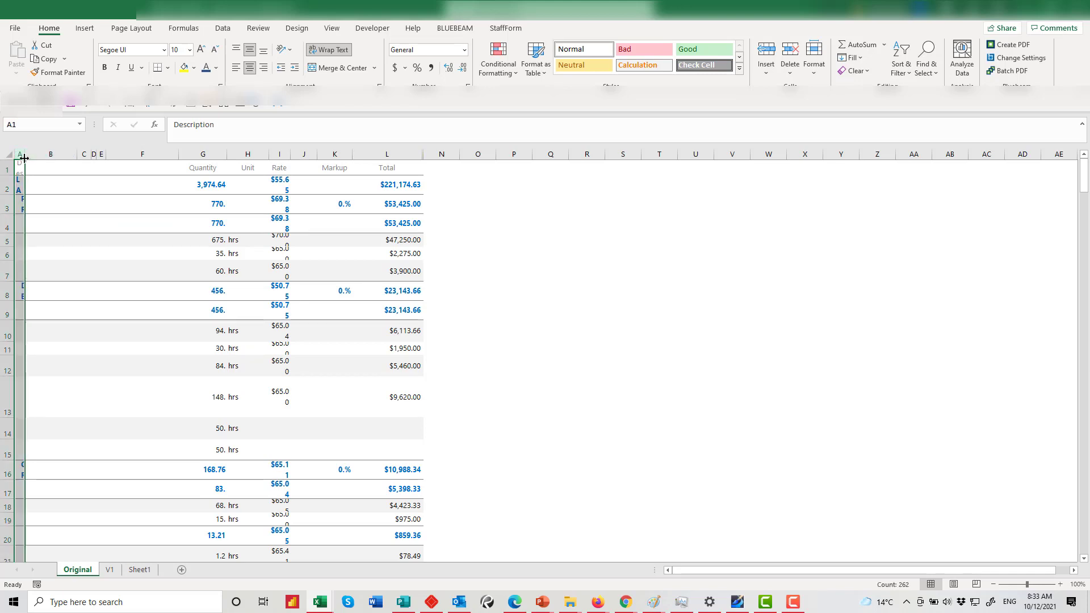
double_click(24, 156)
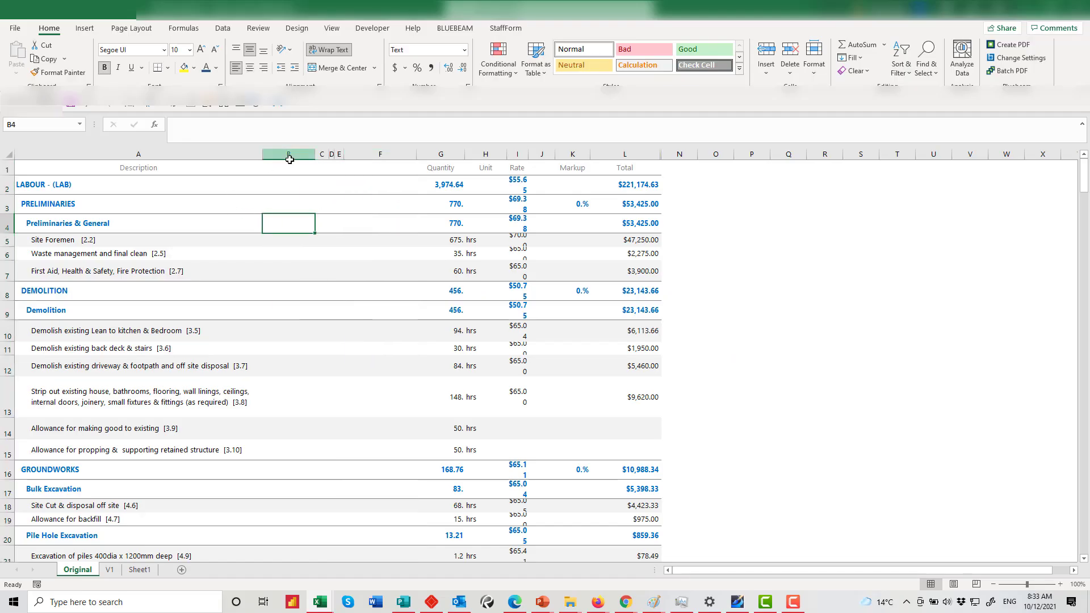
Delete the empty columns B through F so Quantity moves into column B
left_click(288, 154)
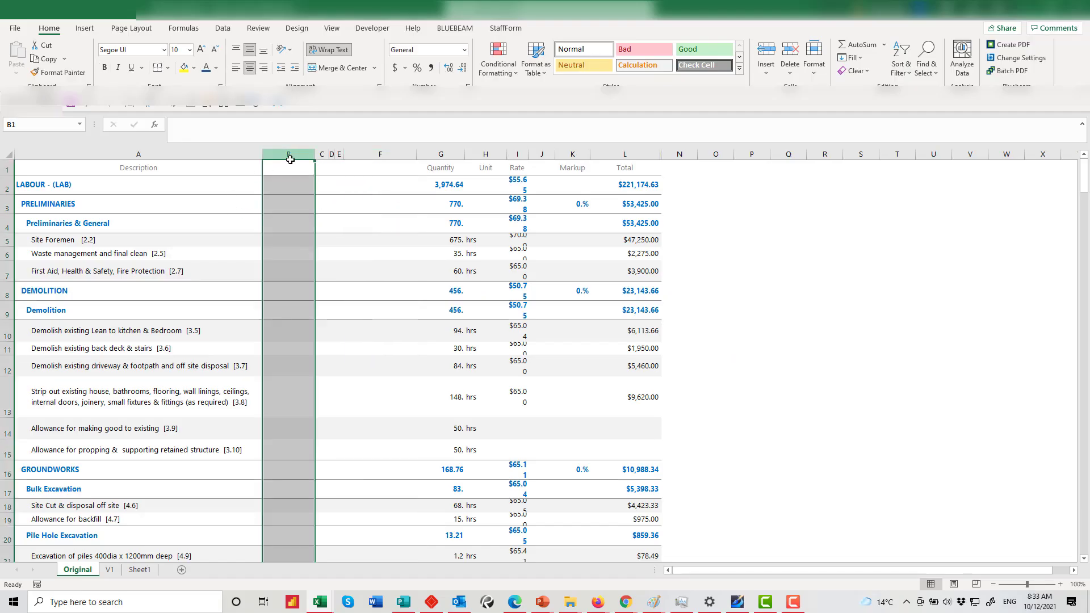
left_click(380, 167)
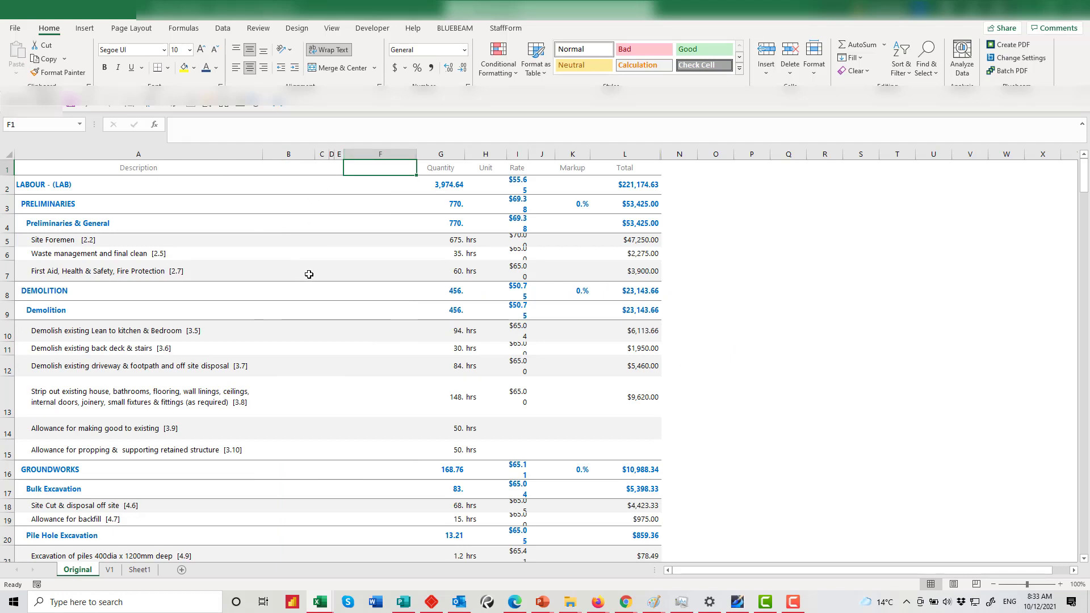
left_click_drag(288, 154, 388, 153)
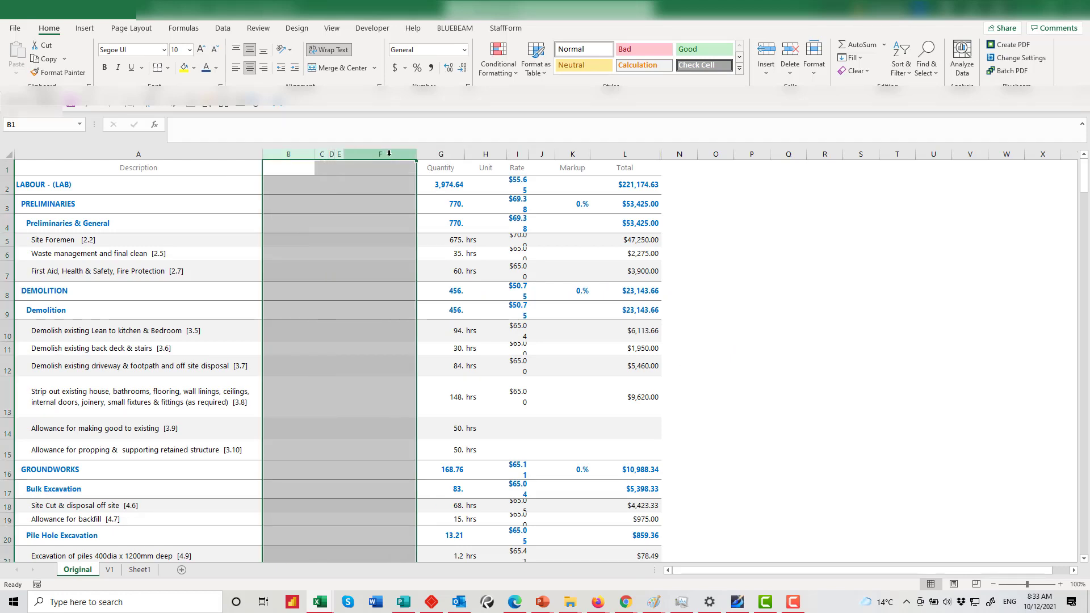
right_click(389, 153)
left_click(424, 273)
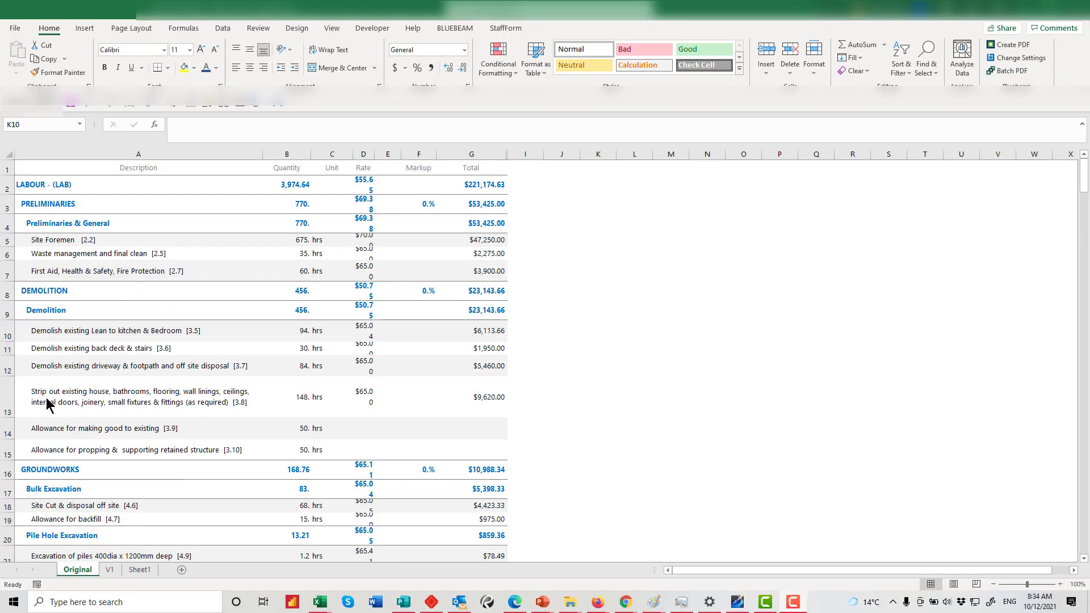
left_click(88, 396)
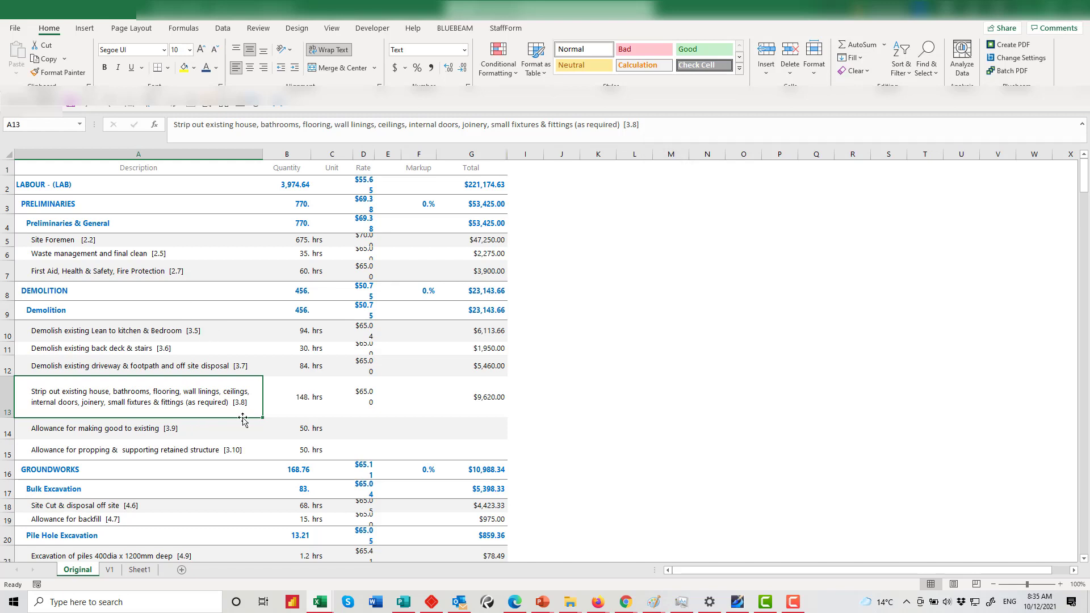
Turn off text wrapping in column A and inspect the long A13 strip-out description
left_click(212, 150)
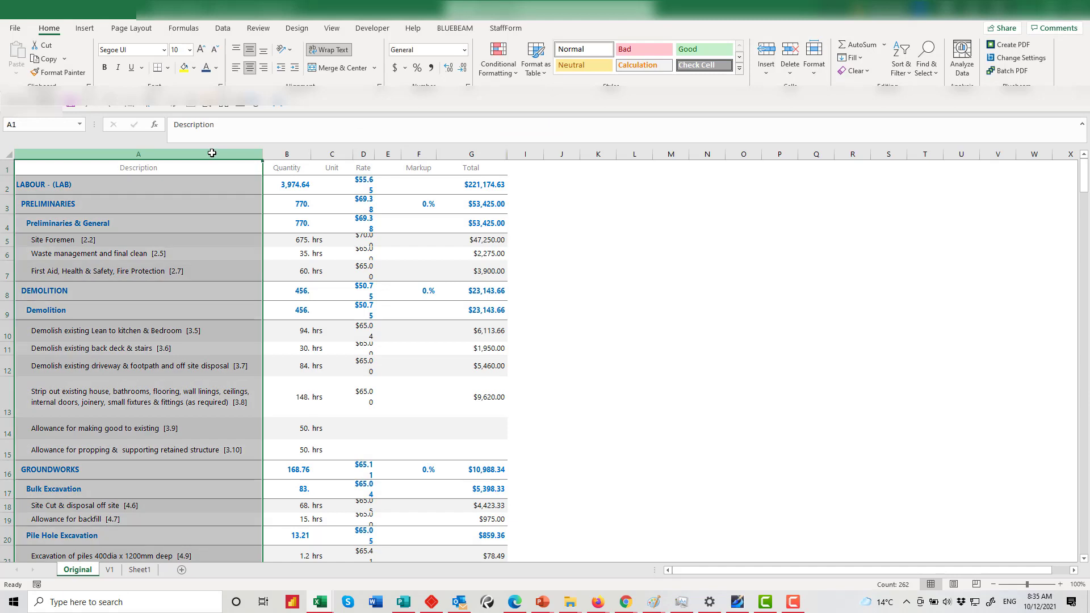
left_click(338, 55)
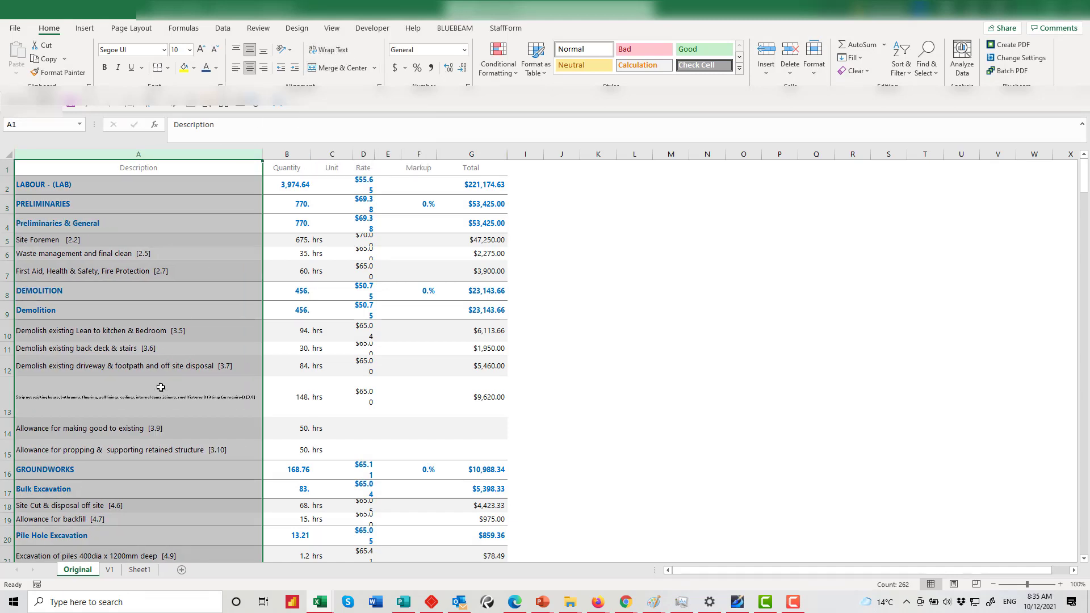
left_click(189, 455)
left_click(120, 401)
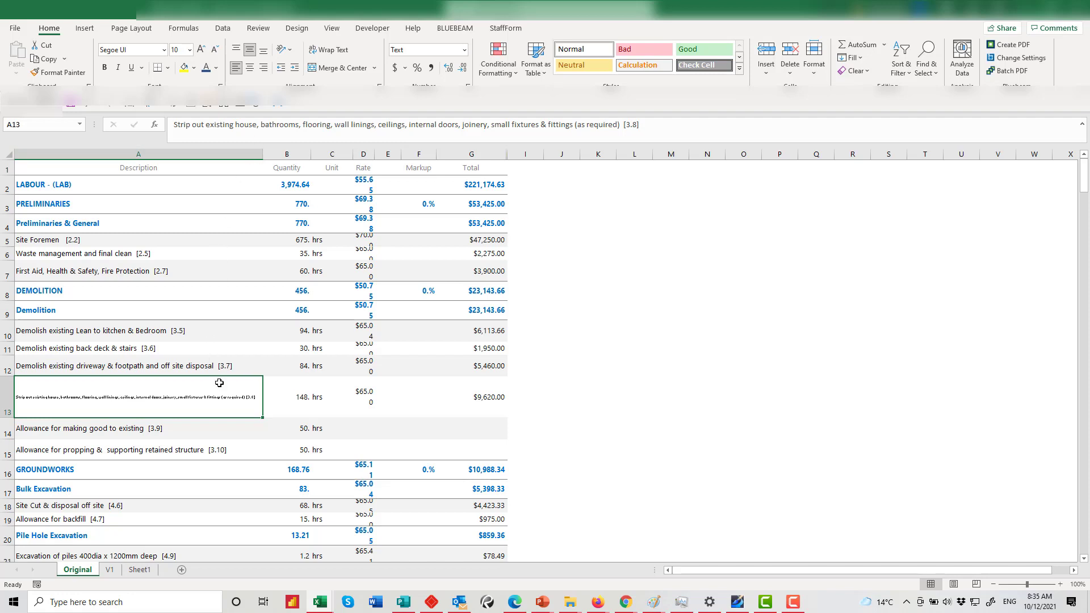
left_click(243, 153)
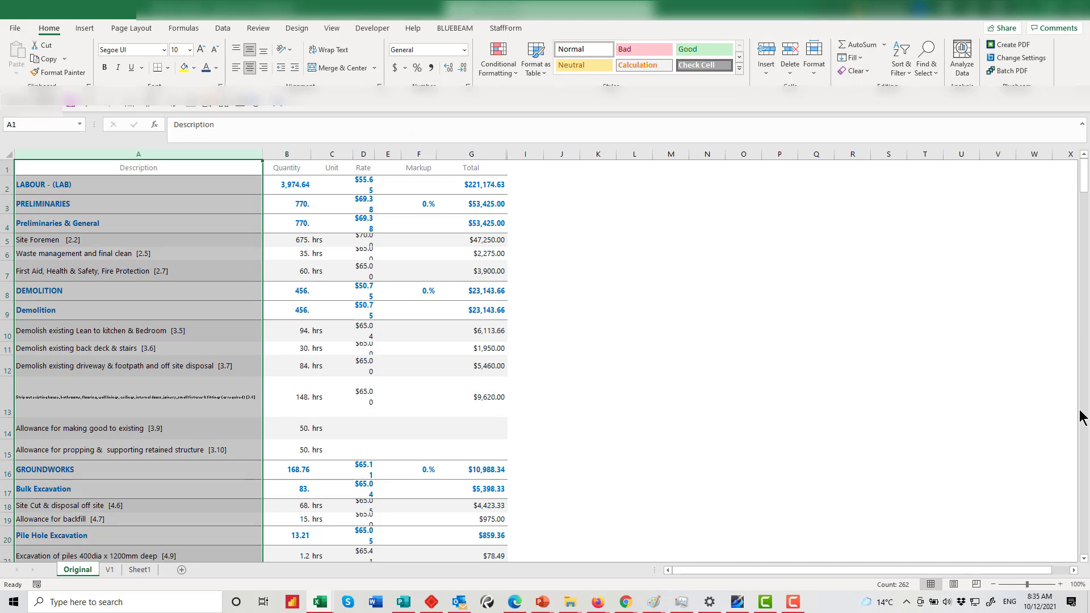
left_click(173, 463)
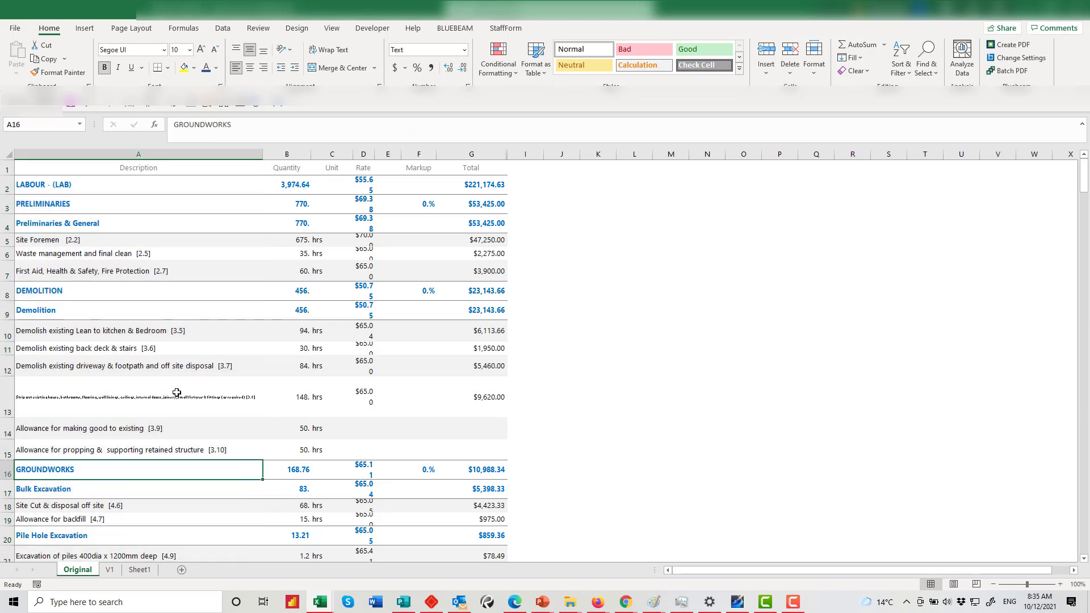
left_click(176, 392)
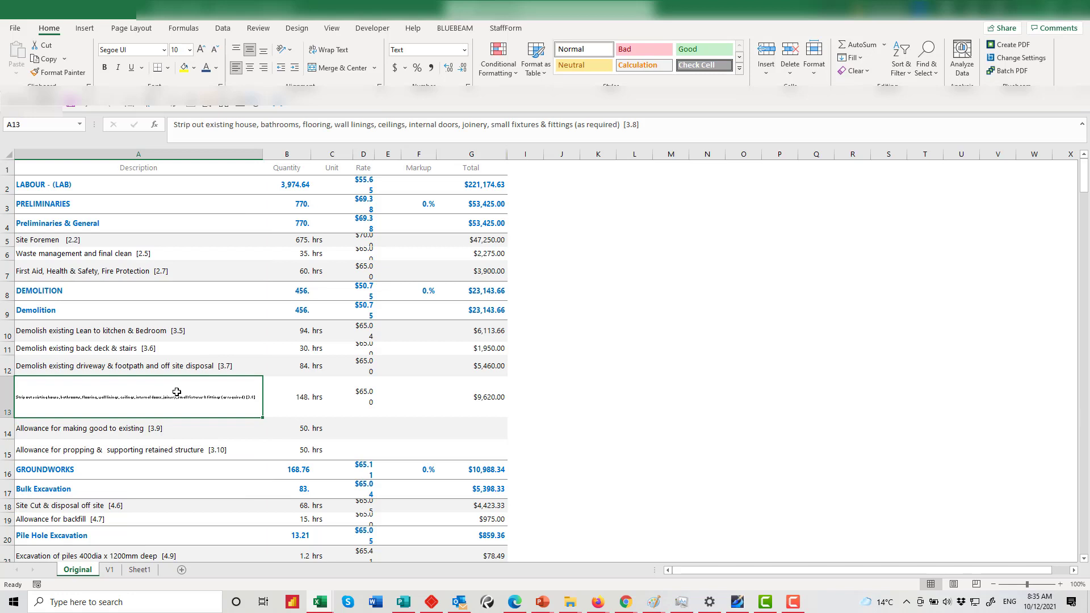
In A13's formula bar, select the text from 'bathrooms' through '(as required)'
left_click(620, 125)
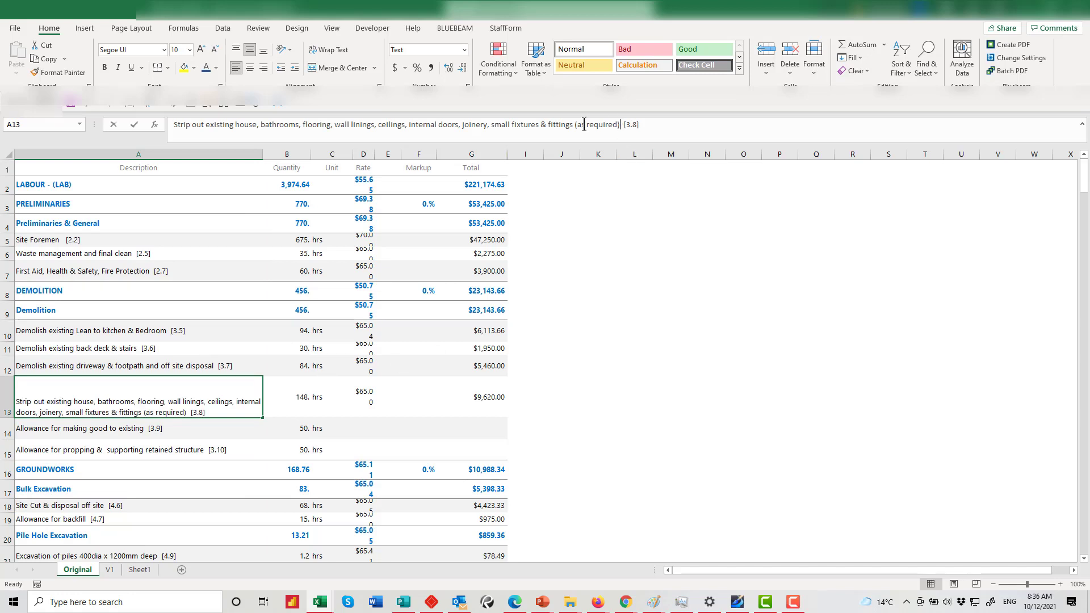
left_click_drag(584, 125, 324, 130)
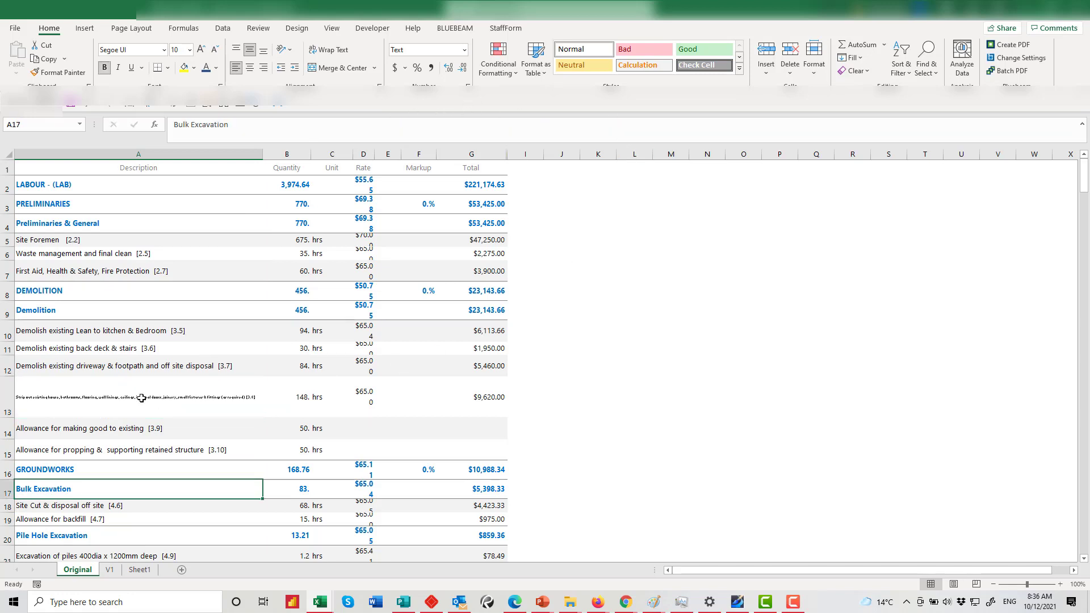
left_click(142, 398)
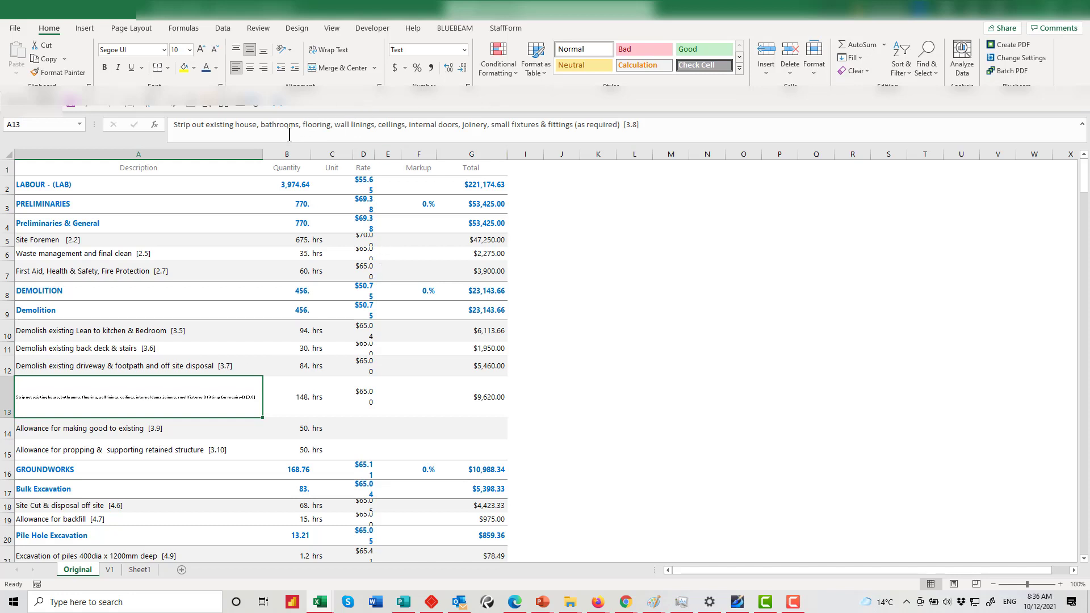
left_click_drag(258, 124, 619, 119)
Cut A13 down to 'Strip out existing house, [3.8]' and shrink row 13 to one line
key("Delete")
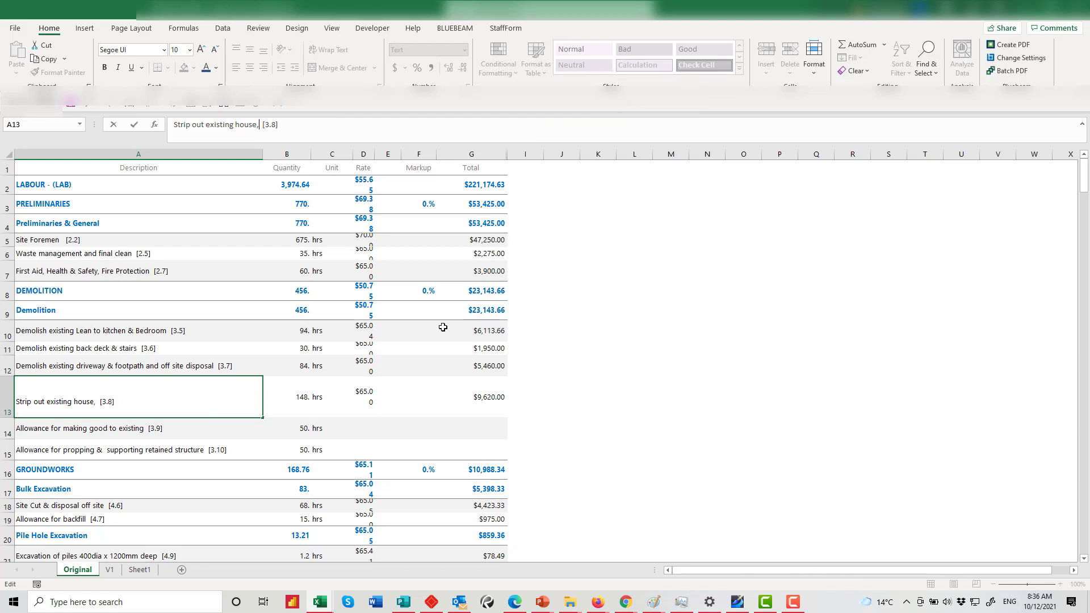
left_click(403, 373)
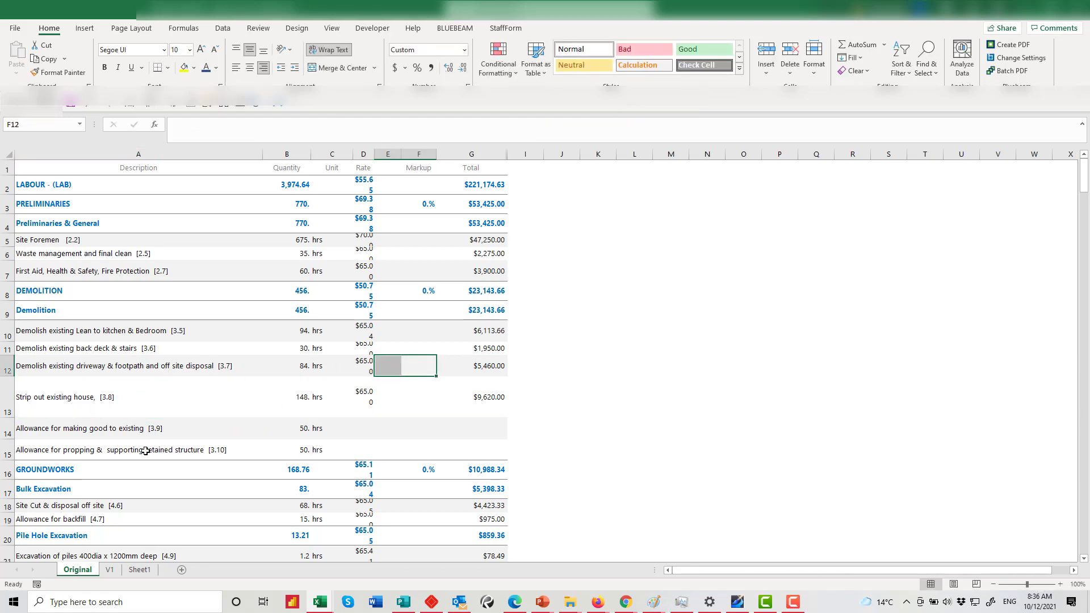
scroll(117, 397, "down", 1)
scroll(116, 398, "down", 3)
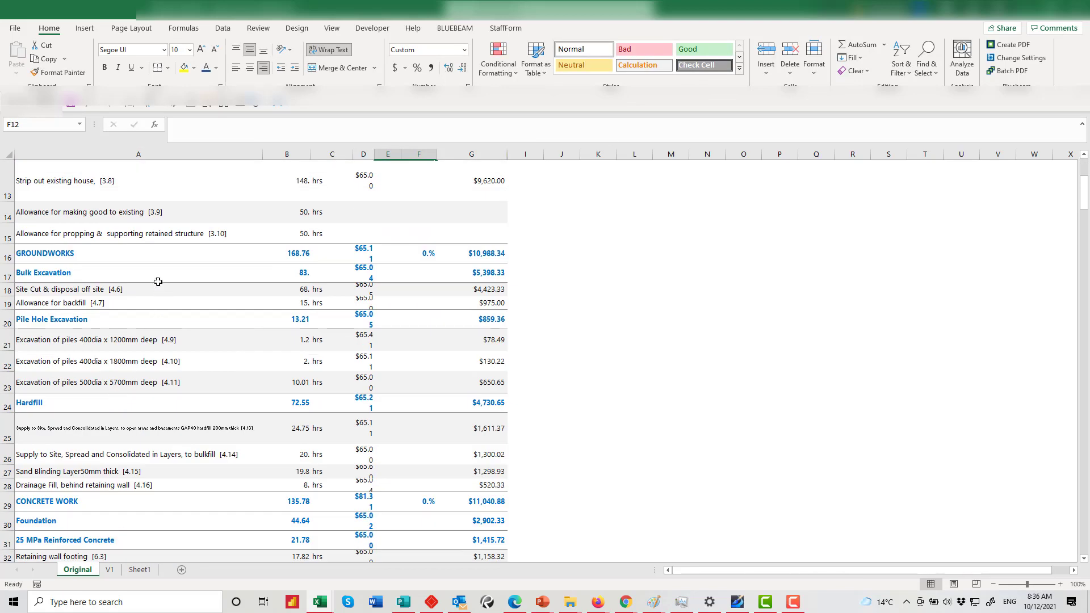
scroll(130, 393, "down", 2)
left_click(126, 291)
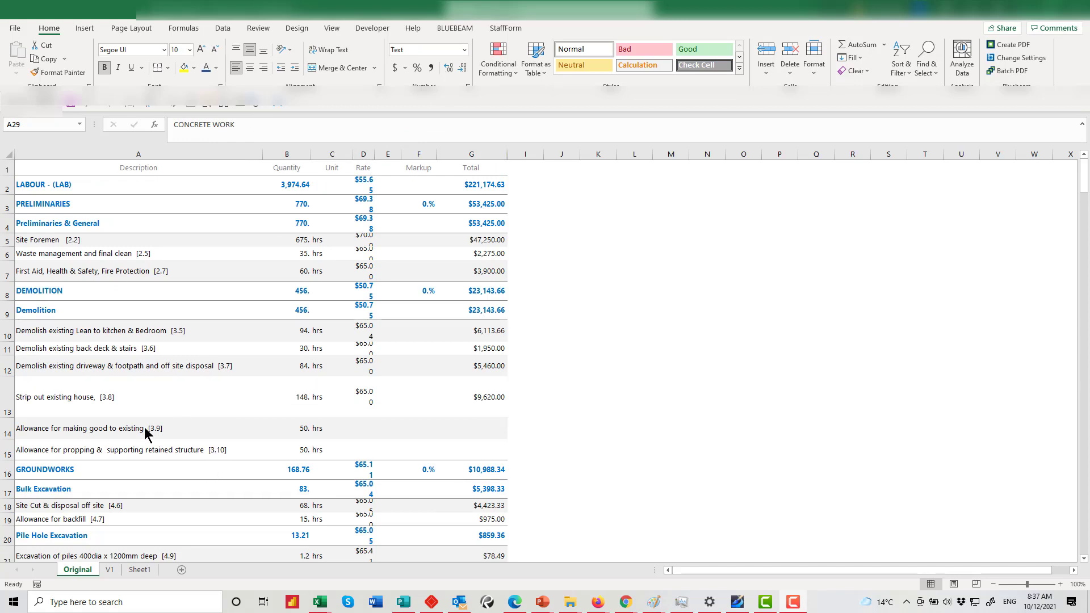
left_click(9, 397)
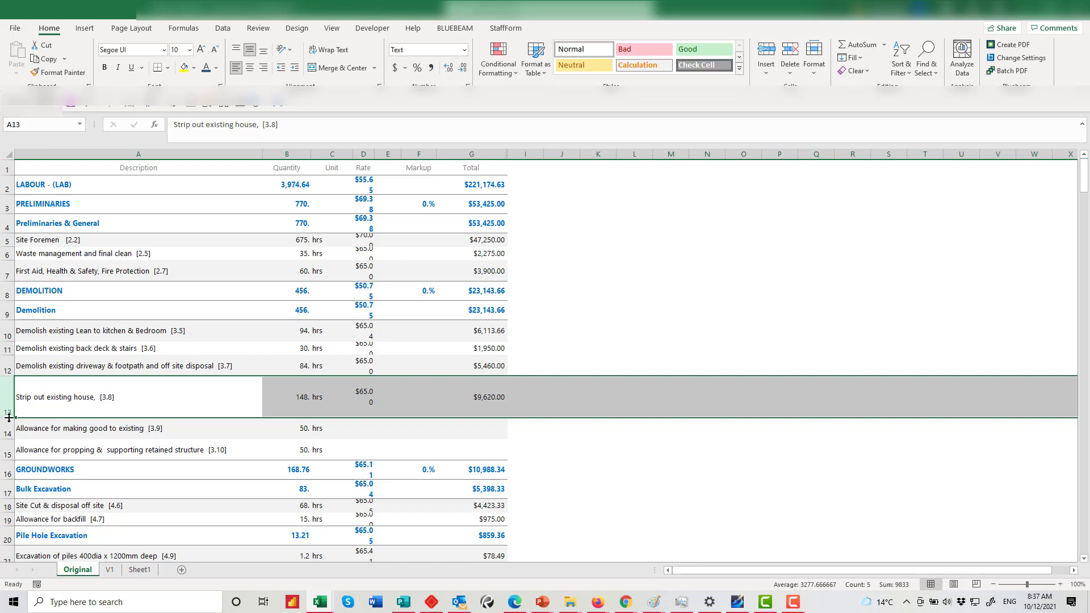
left_click_drag(9, 417, 9, 387)
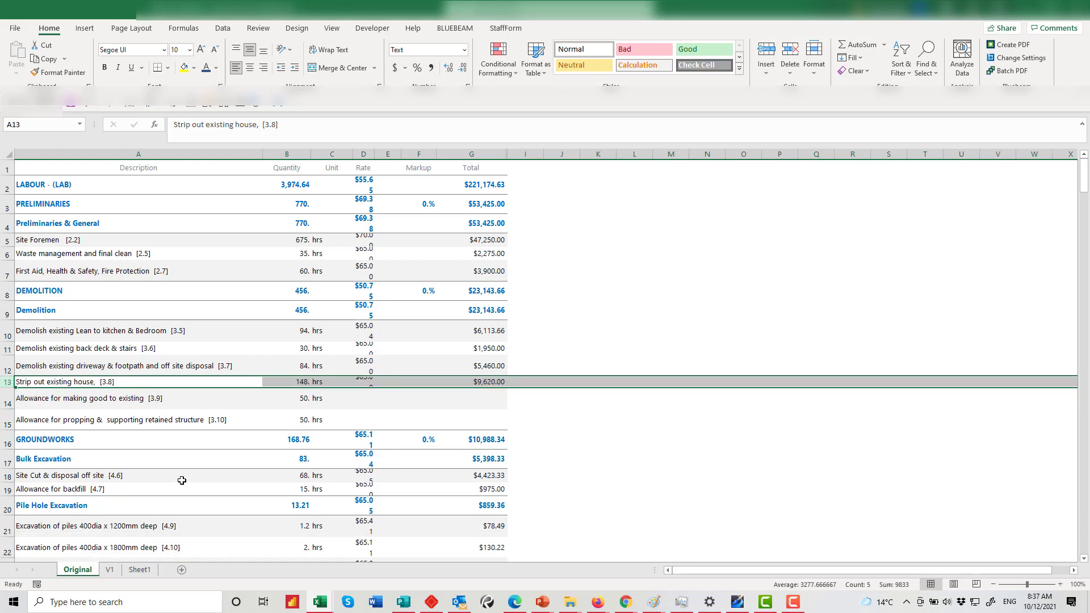
Shrink every row on the sheet to a small uniform height and inspect D18
left_click(5, 157)
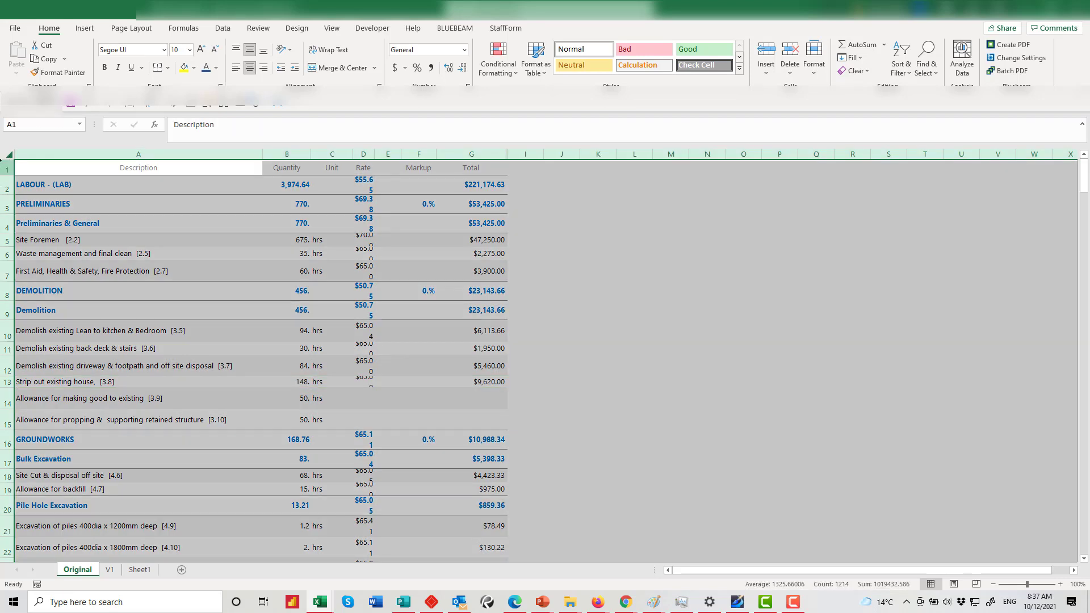
left_click_drag(8, 175, 9, 171)
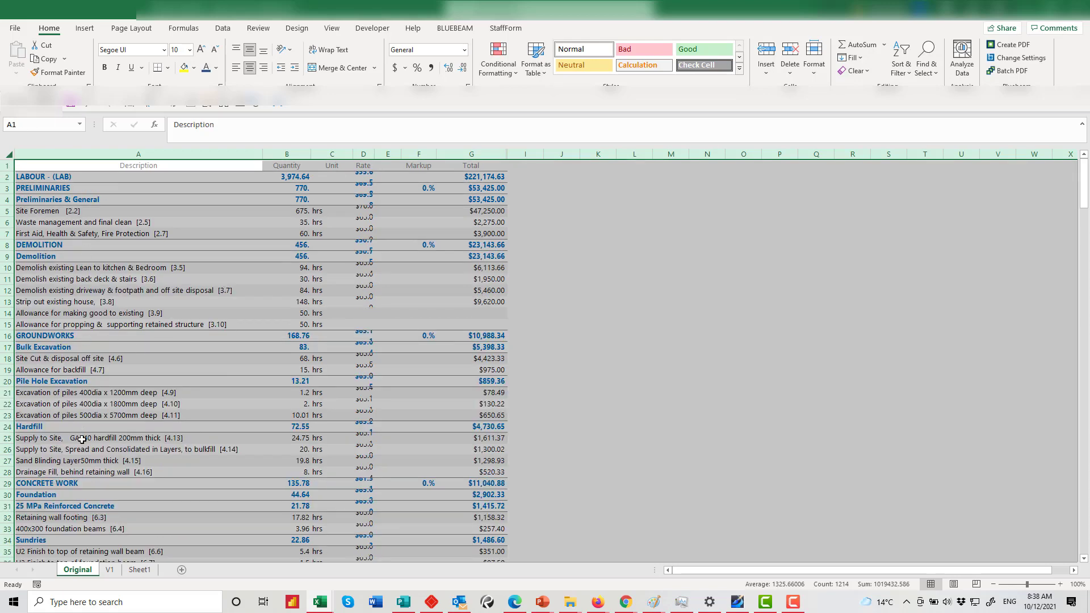
scroll(81, 440, "down", 12)
scroll(82, 439, "up", 7)
scroll(82, 439, "up", 5)
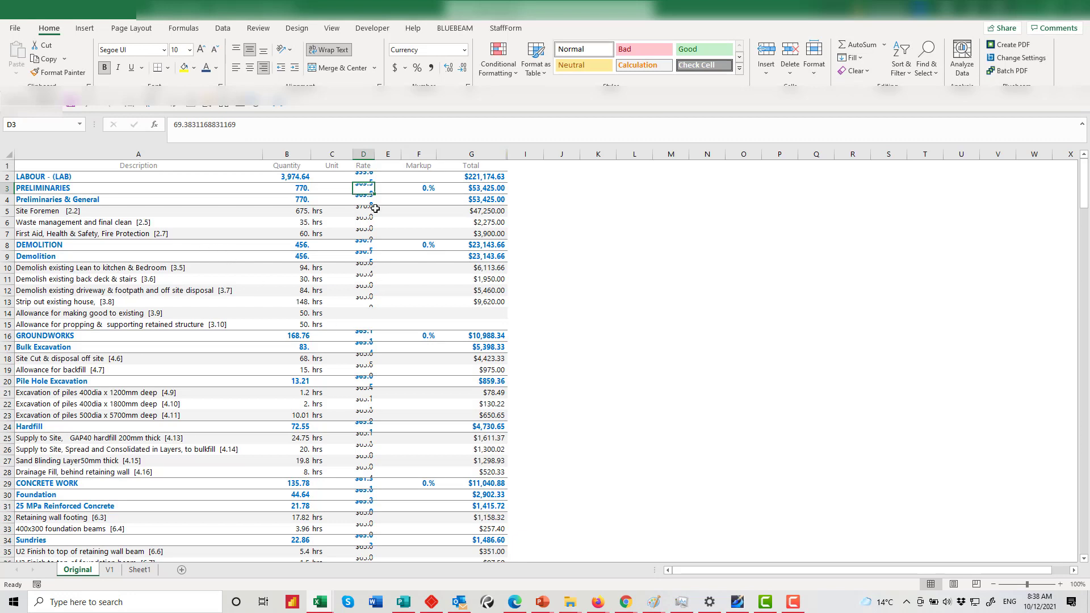
left_click(359, 359)
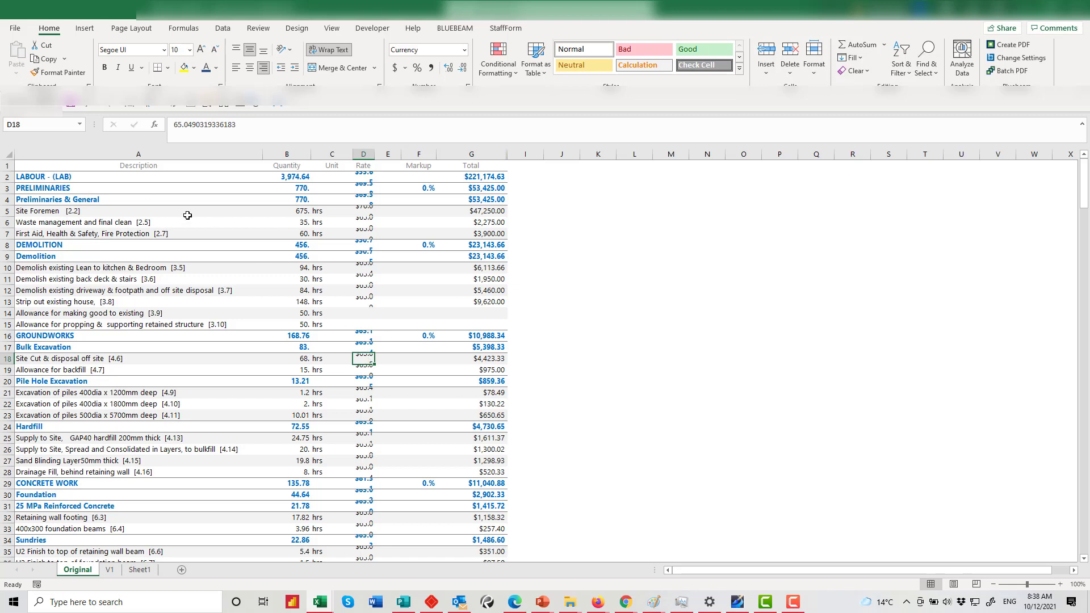
Undo the row-height change and the earlier A13 description edits
left_click(87, 102)
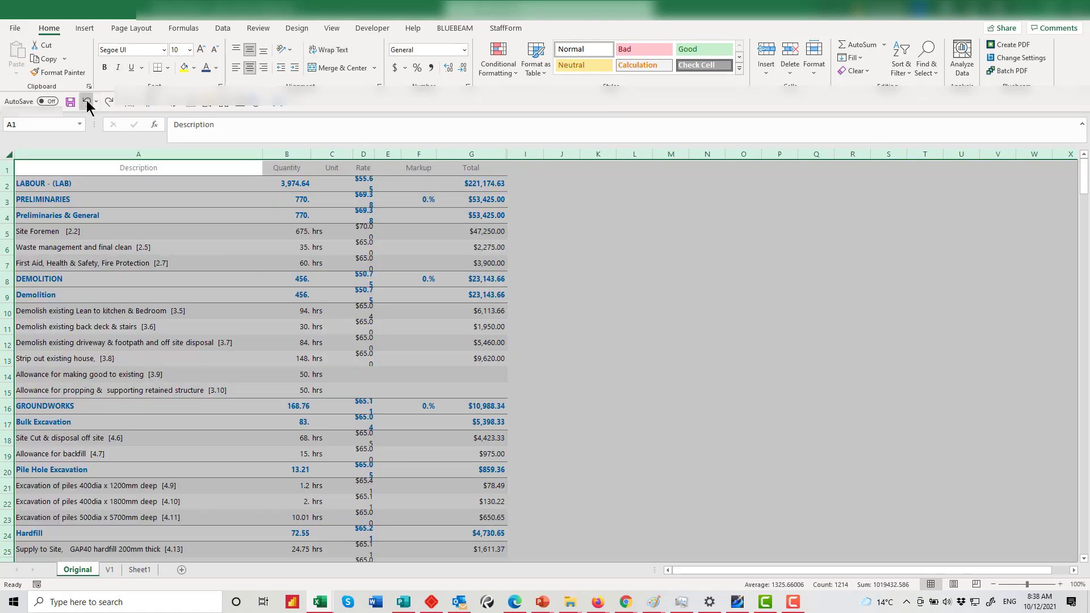
left_click(86, 101)
left_click(87, 101)
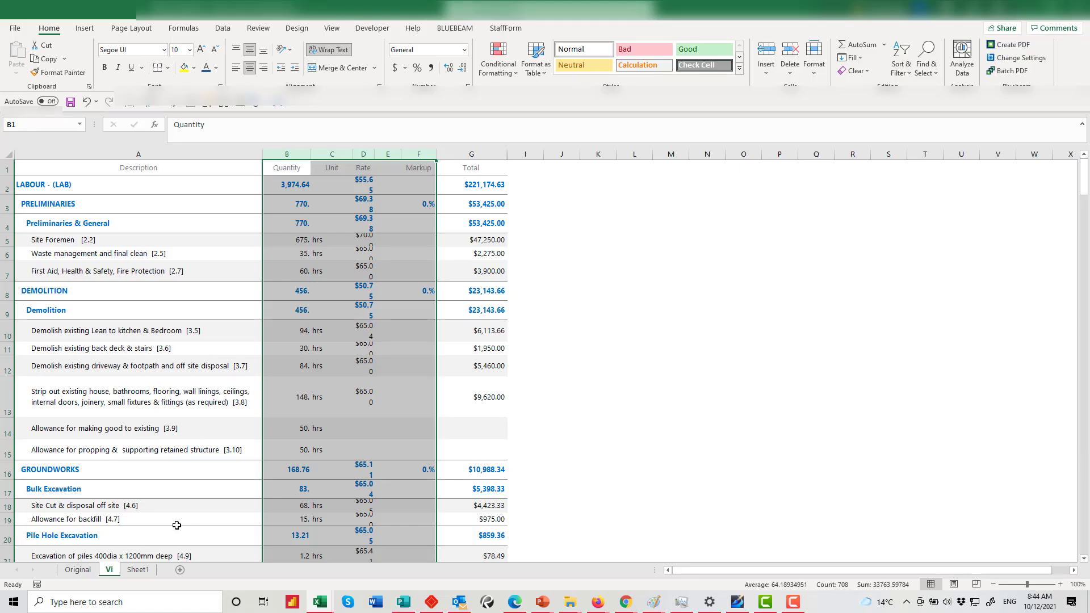
Duplicate the Vi sheet and move the copy to sit right after Vi
right_click(109, 575)
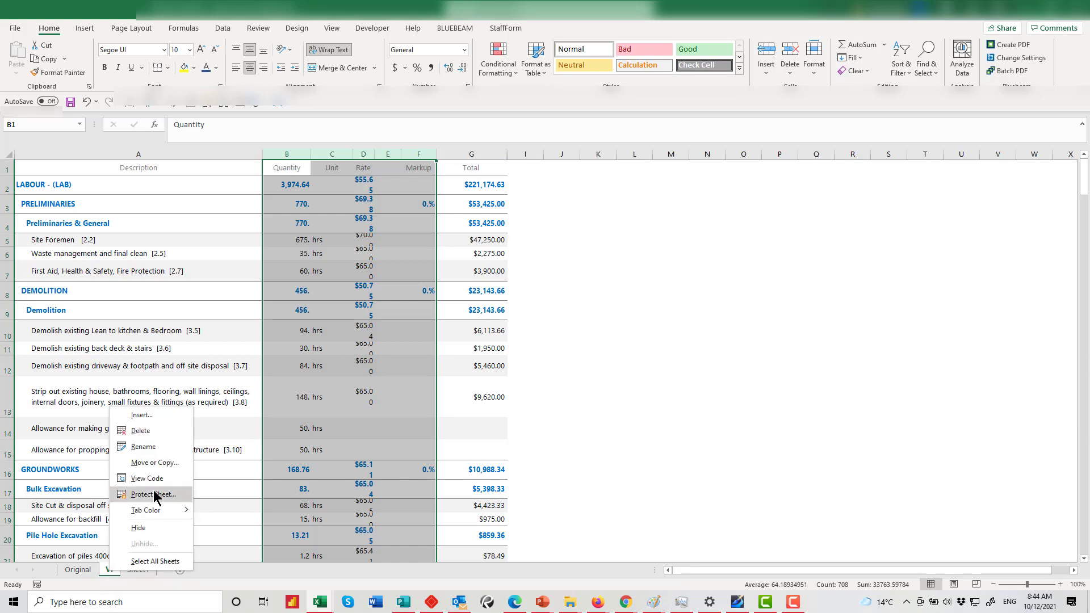
left_click(148, 469)
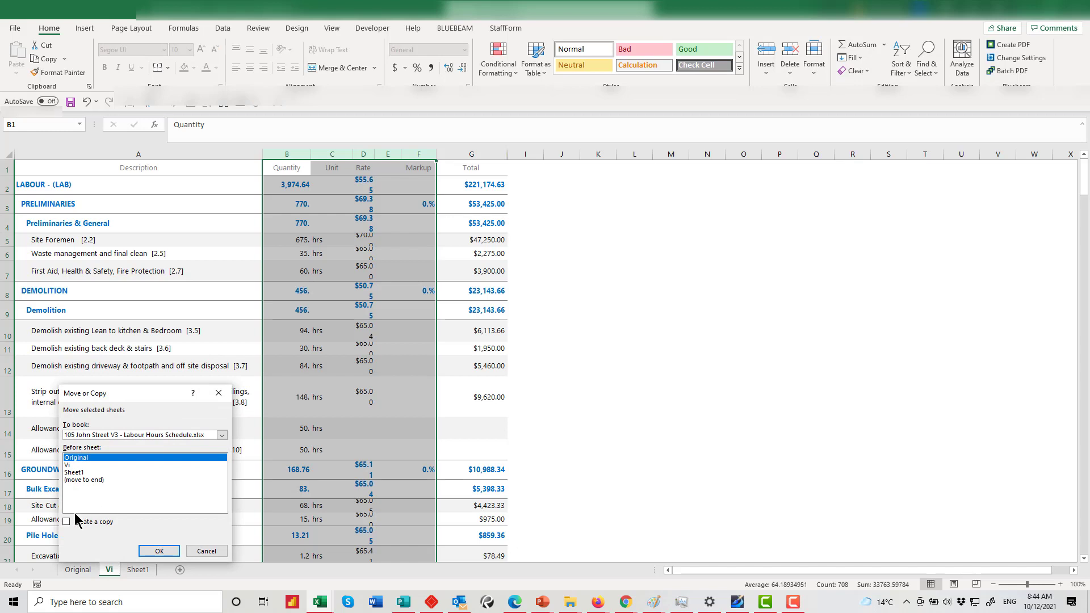
left_click(69, 466)
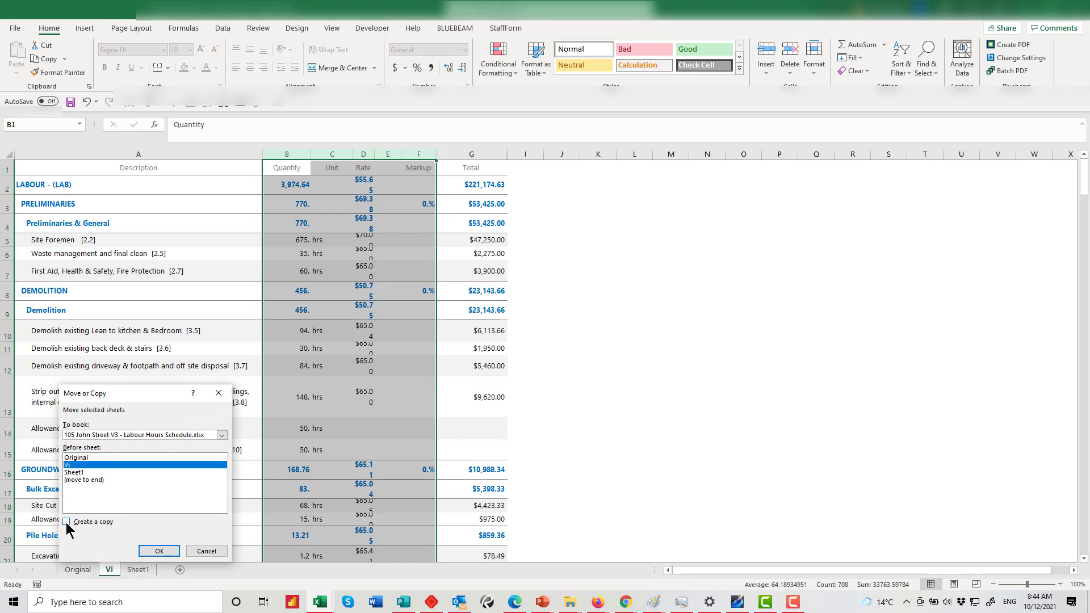
left_click(67, 523)
left_click(161, 550)
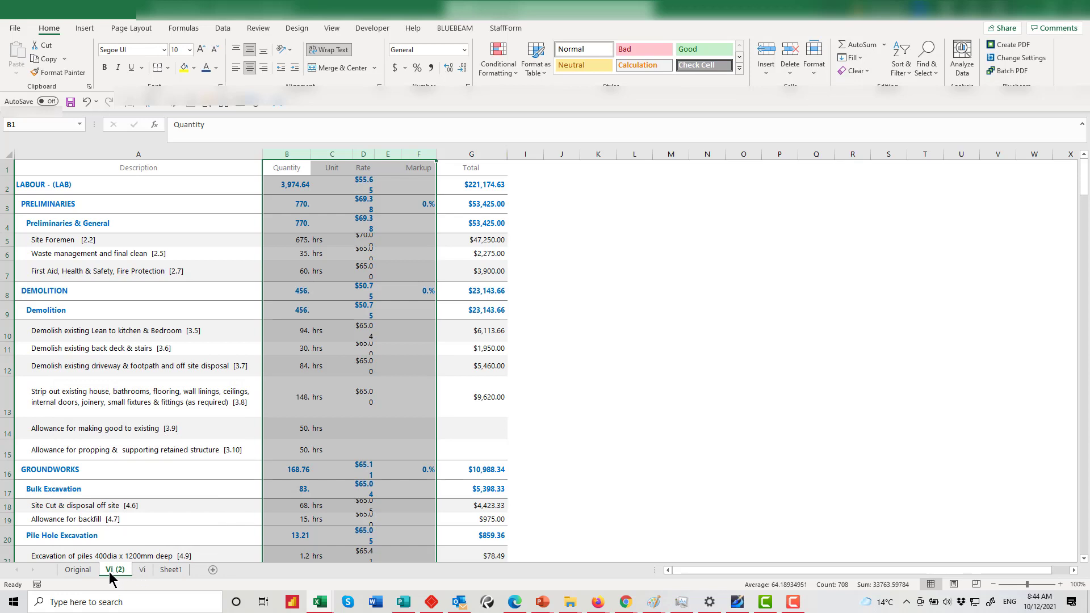
left_click_drag(109, 571, 157, 573)
Rename the Vi (2) copy to V2
right_click(137, 570)
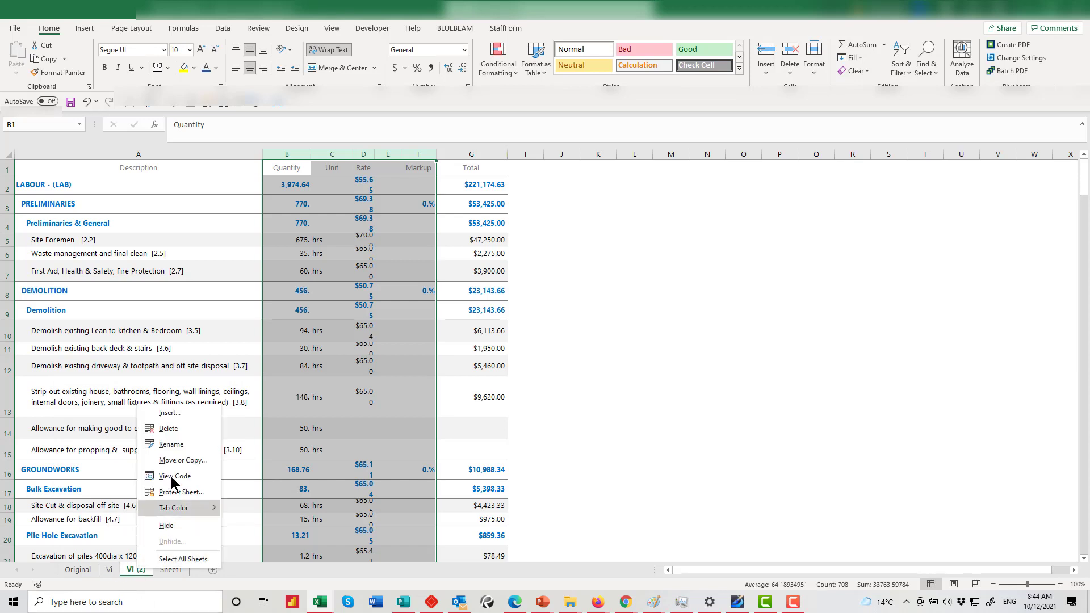
left_click(171, 444)
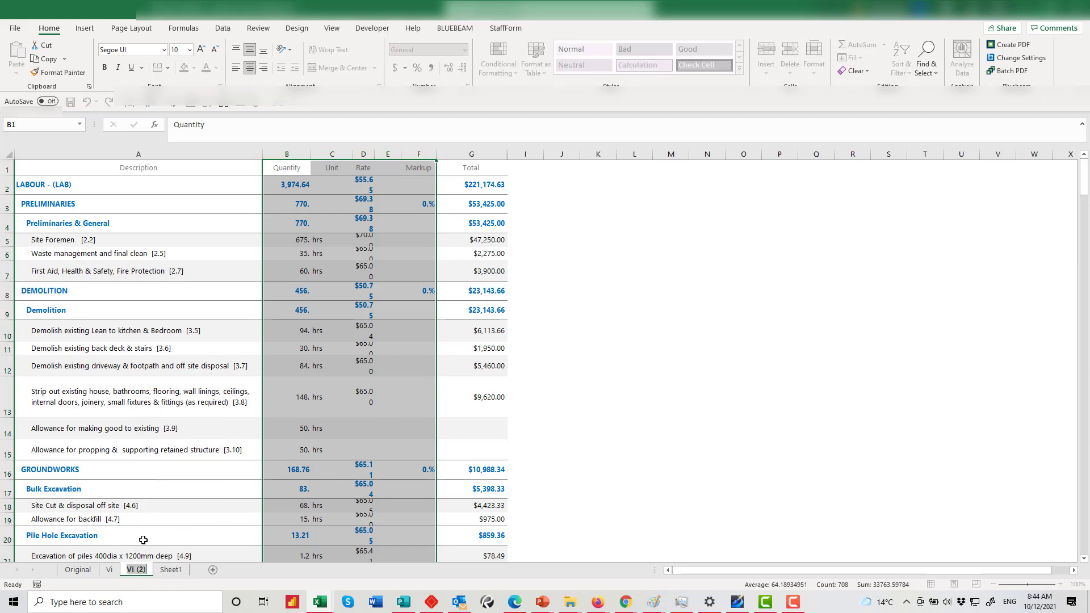
left_click(133, 568)
key("BackSpace")
key("BackSpace")
key("BackSpace")
key("Delete")
left_click(188, 450)
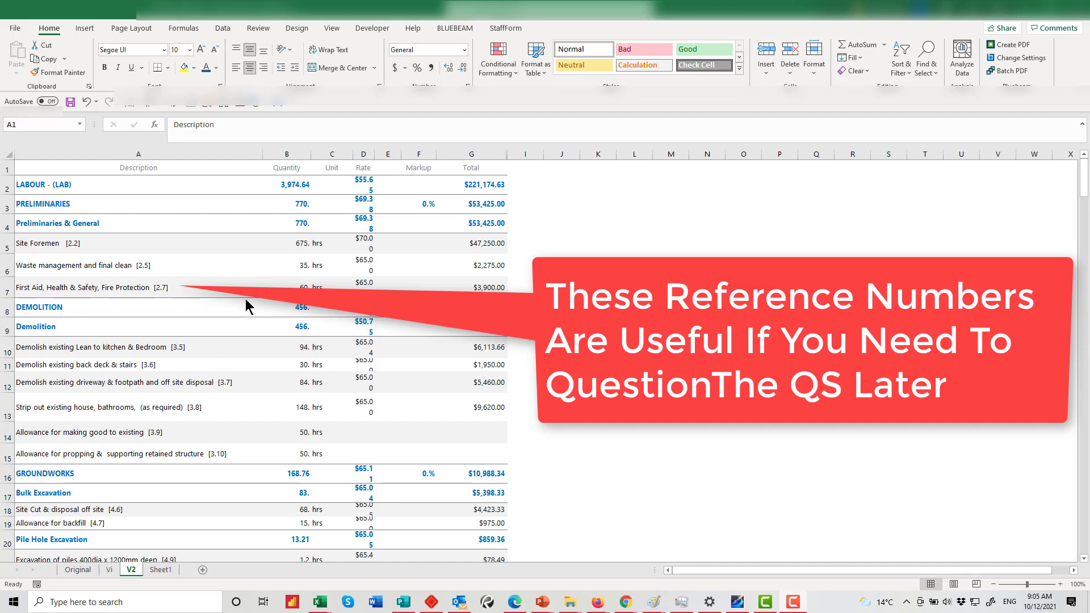
Widen column D on V2 so rates such as $55.65 display in full
left_click(368, 153)
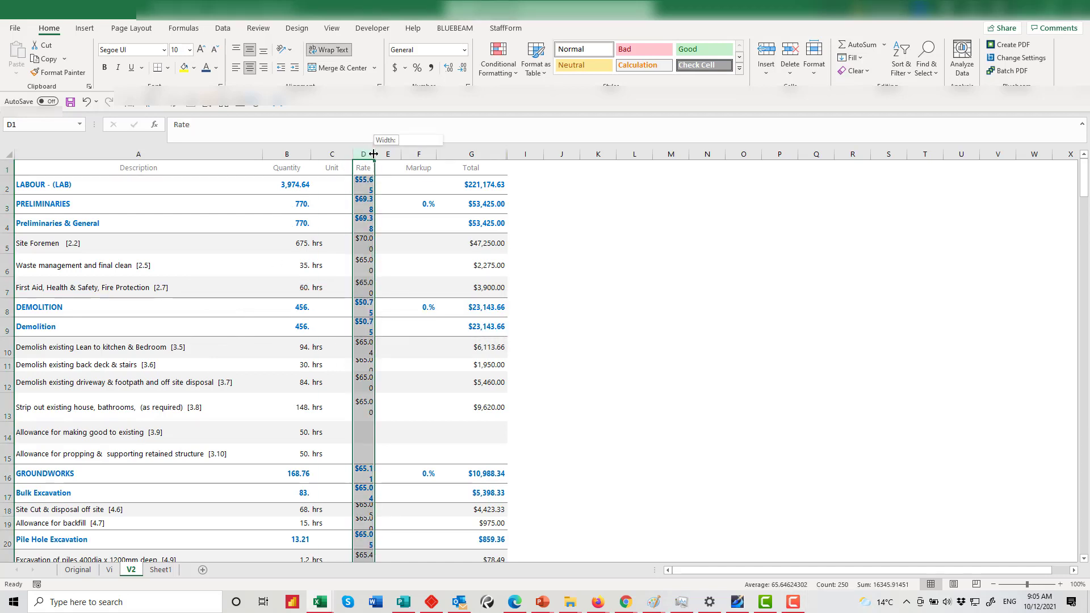
left_click_drag(374, 154, 383, 154)
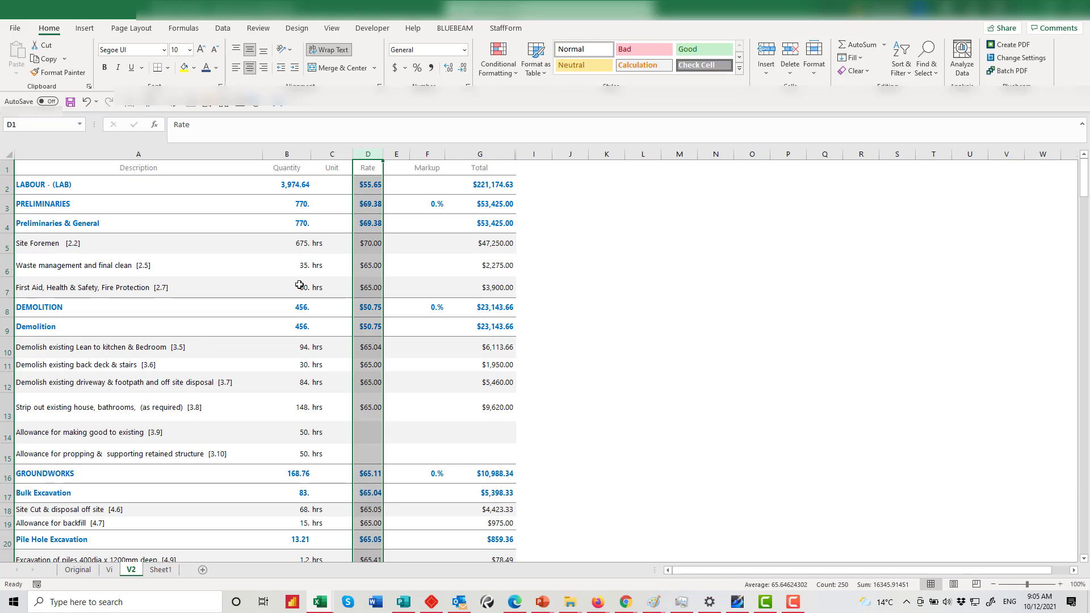
scroll(295, 426, "down", 4)
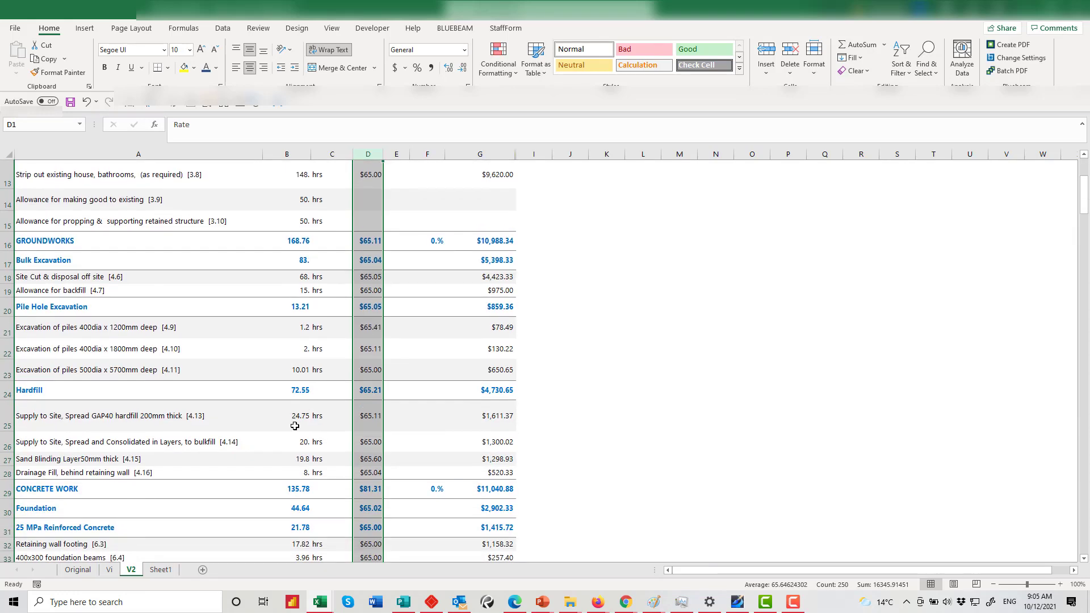
scroll(295, 426, "up", 4)
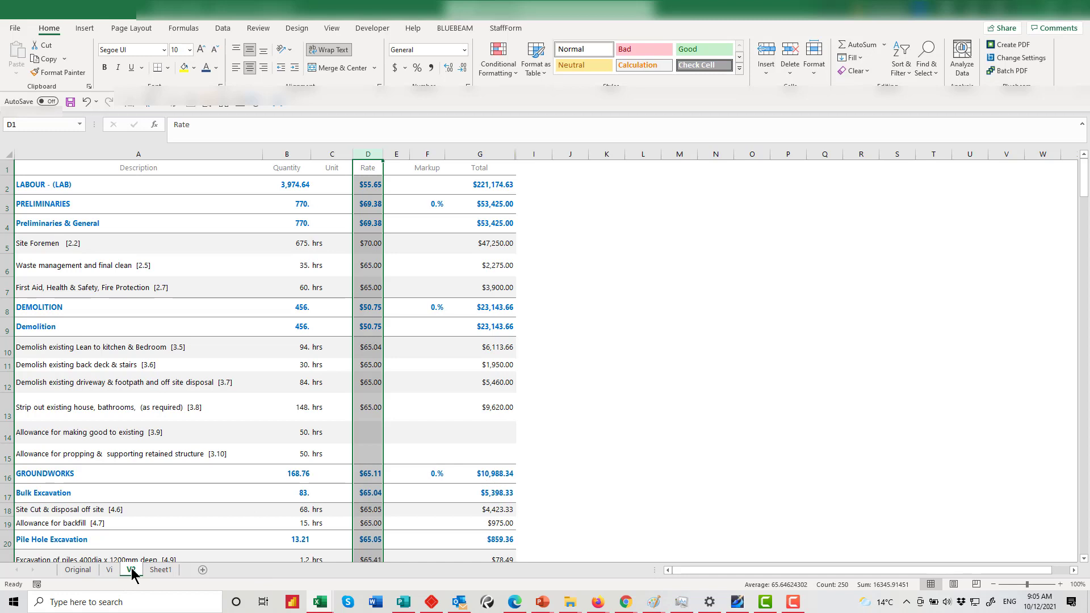
Make a copy of the V2 sheet, placed before V2
right_click(131, 568)
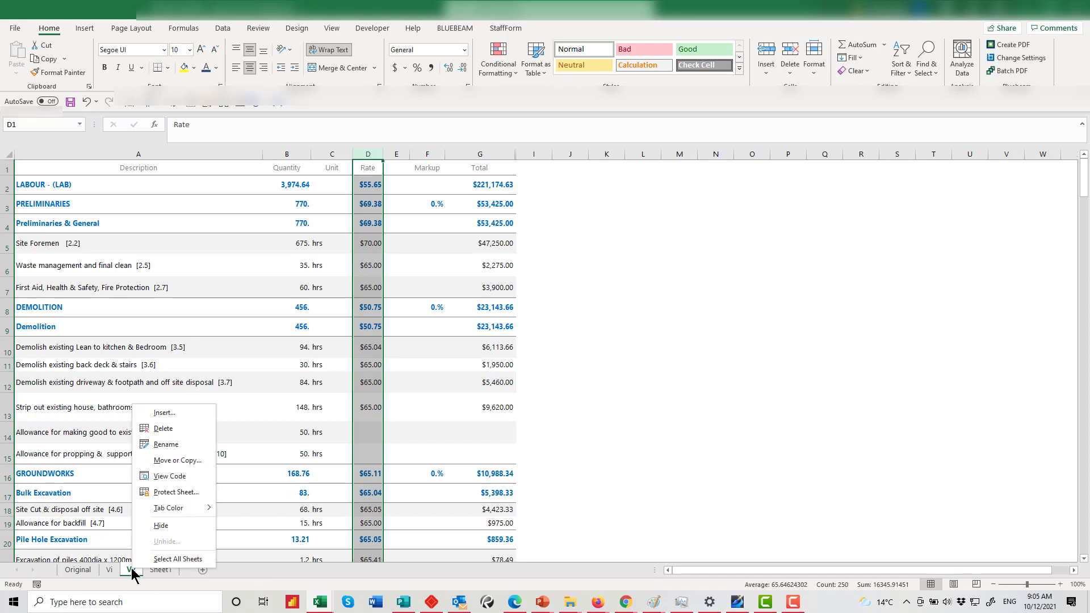
left_click(169, 462)
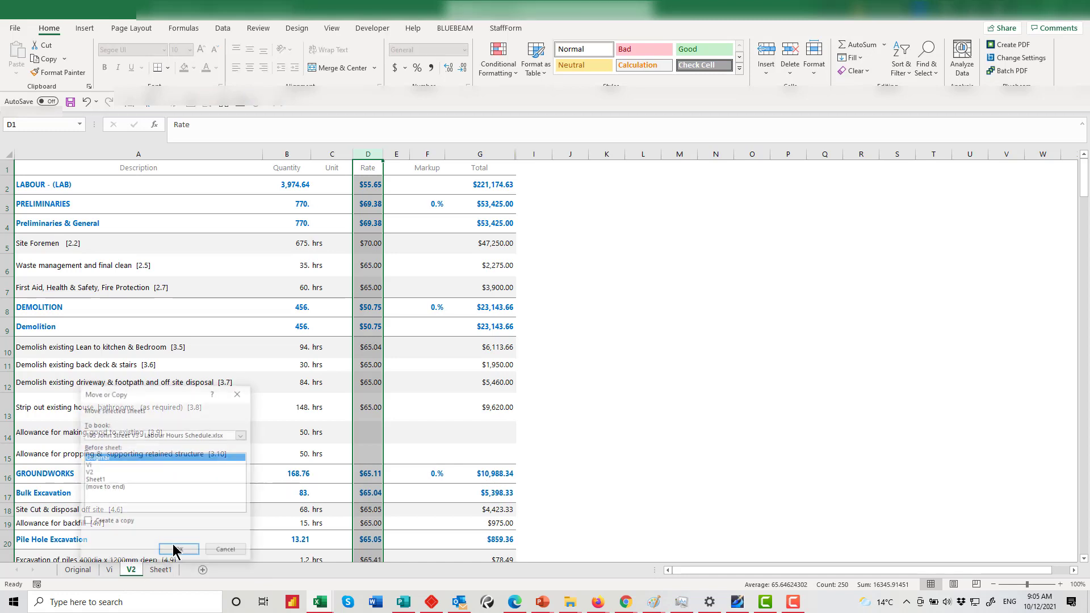
left_click(93, 472)
left_click(89, 522)
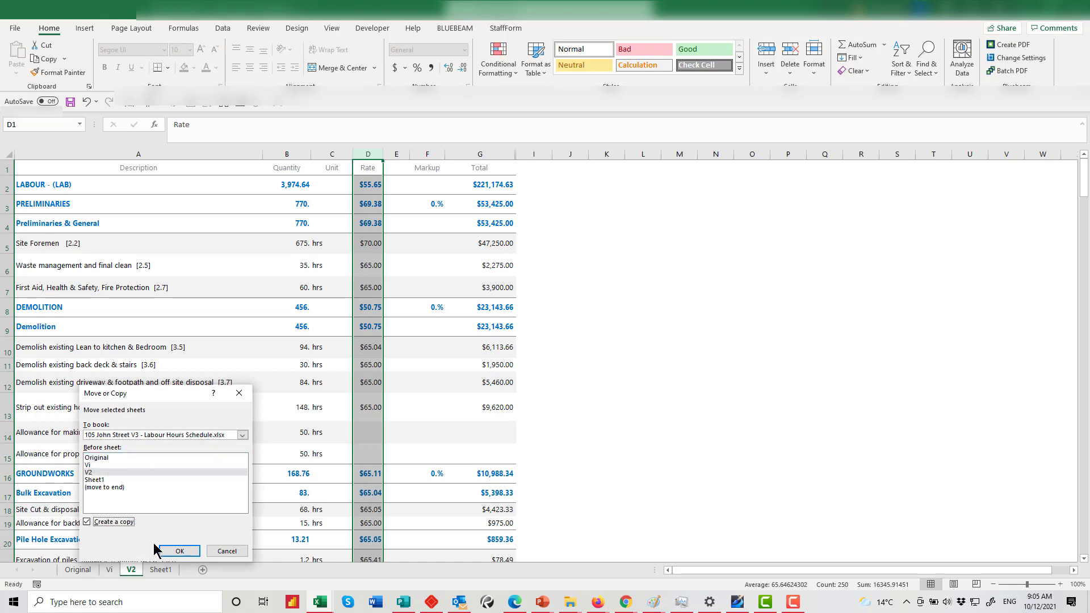
left_click(177, 551)
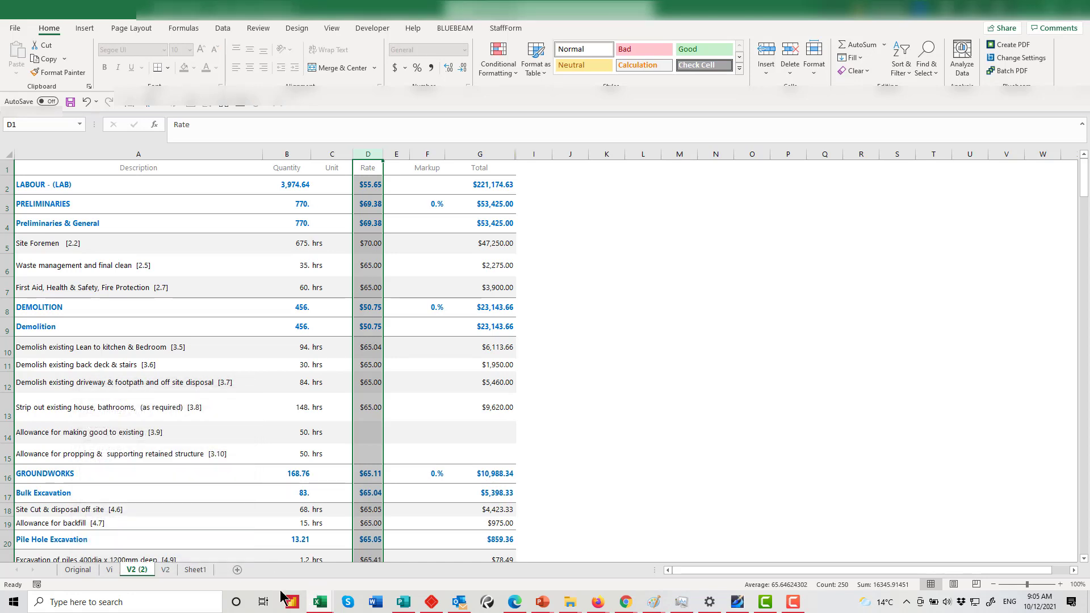
Rename V2 (2) to V3 and move the V2 tab in front of it
right_click(144, 568)
left_click(185, 450)
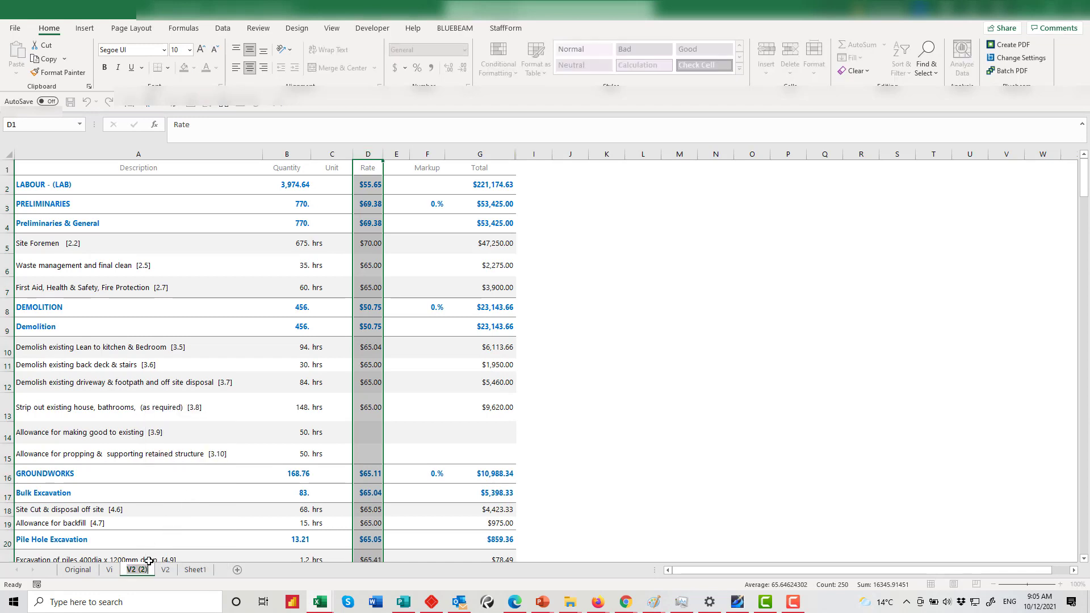
left_click(148, 570)
key("BackSpace")
key("BackSpace")
key("BackSpace")
key("BackSpace")
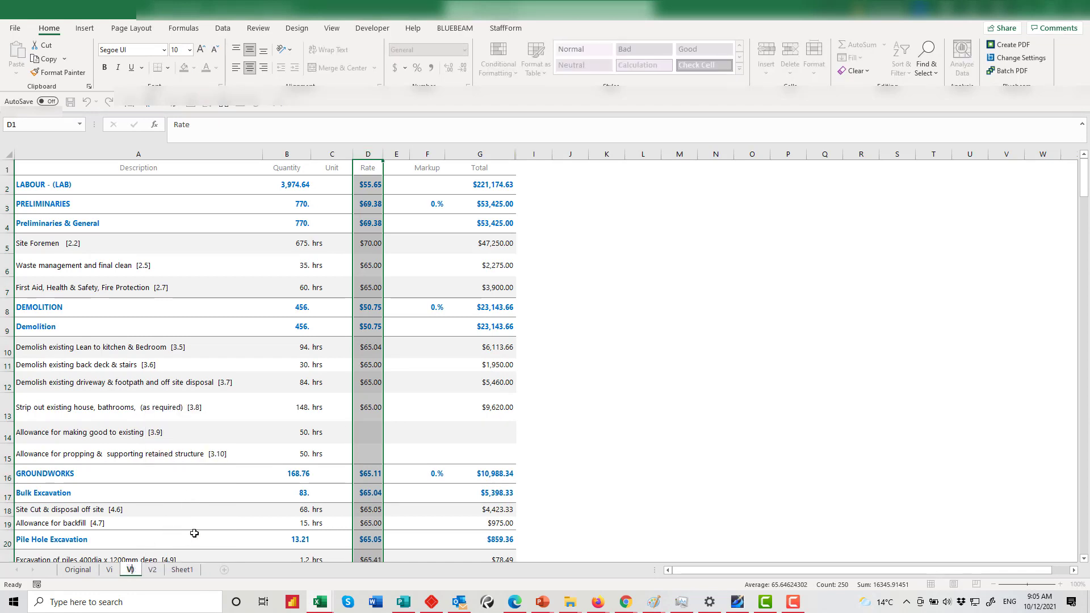
type("3")
key("Delete")
key("Return")
left_click(200, 538)
left_click(154, 569)
left_click_drag(155, 567, 114, 578)
left_click(156, 570)
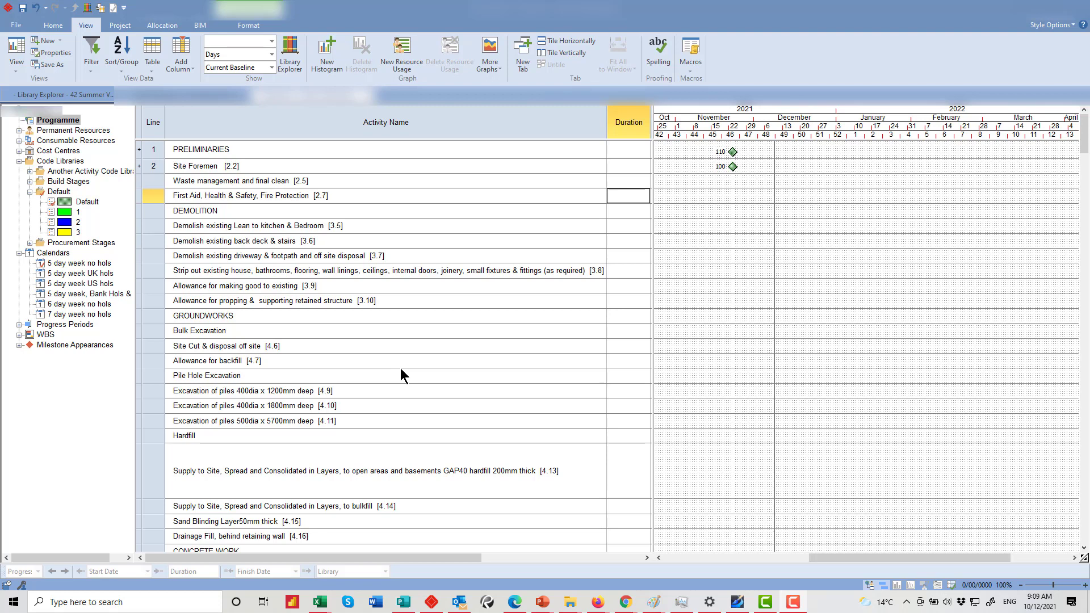
Give Site Foremen a 111h duration, after trying 1w and 1d
left_click(623, 165)
type("1w")
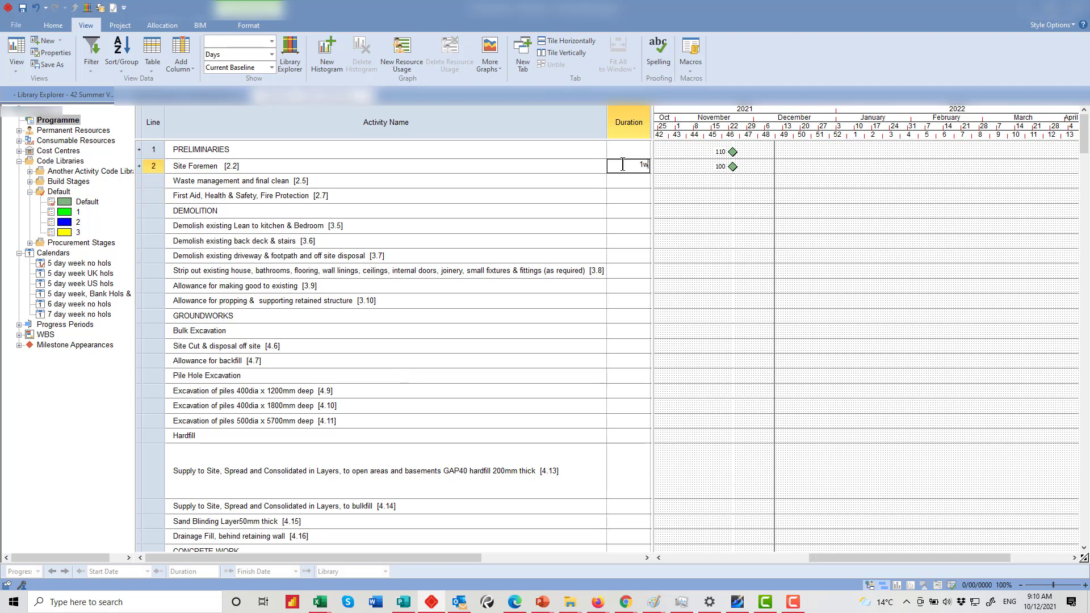
key("Return")
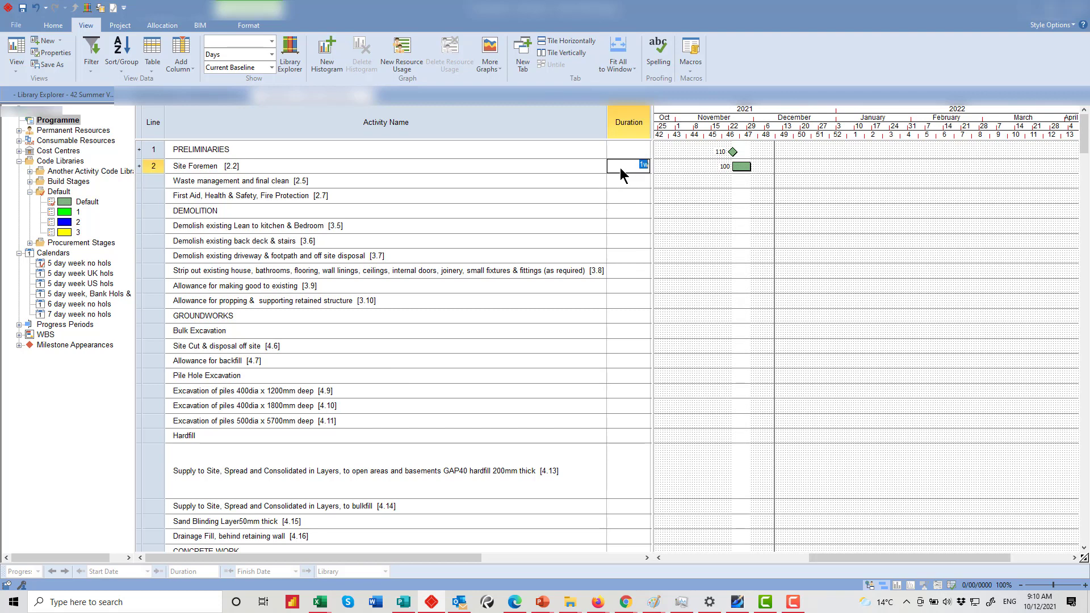
type("1d")
key("Return")
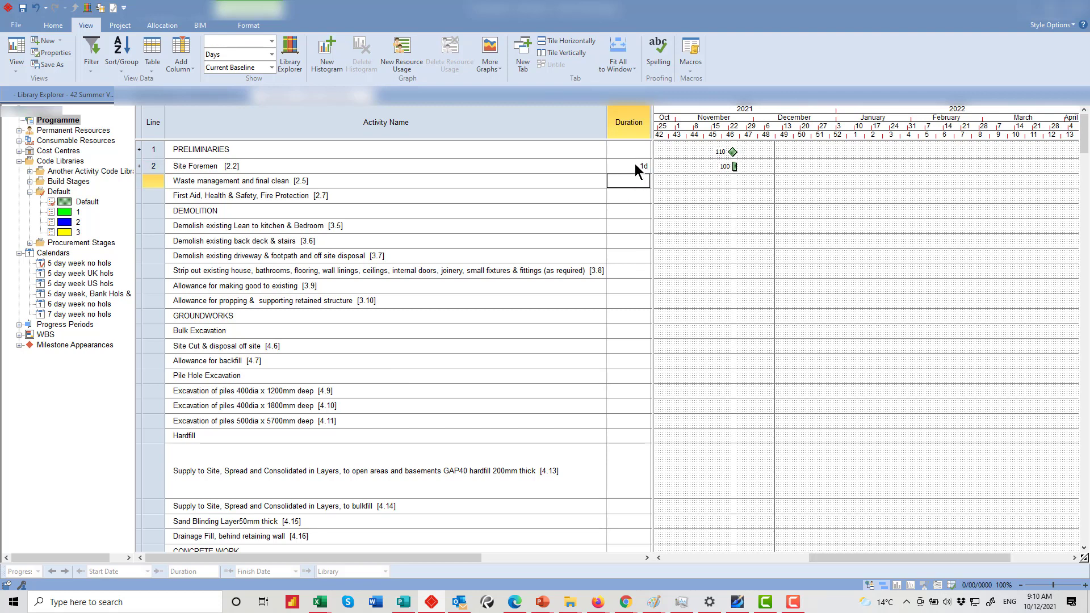
left_click_drag(634, 165, 662, 168)
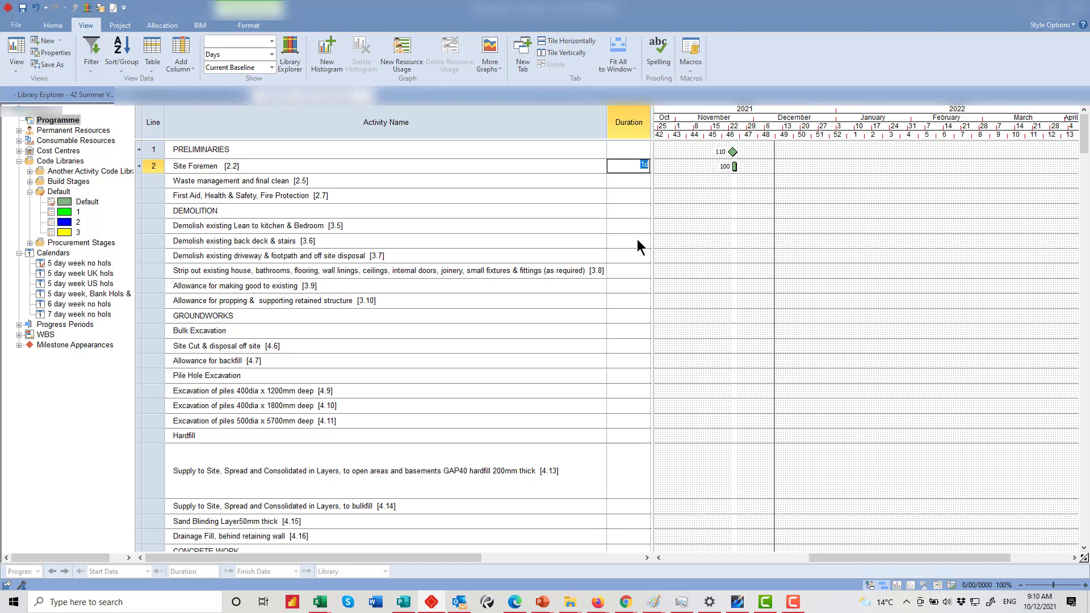
type("11h")
key("Return")
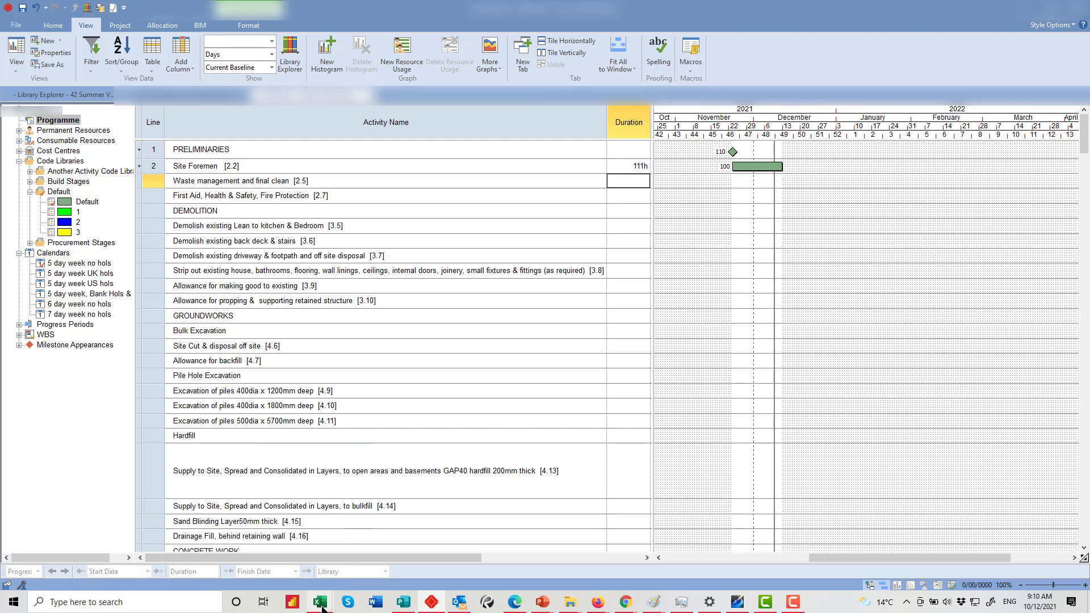
Back in Excel, inspect the Site Foremen quantity in B4 and its unit in C4
left_click(363, 553)
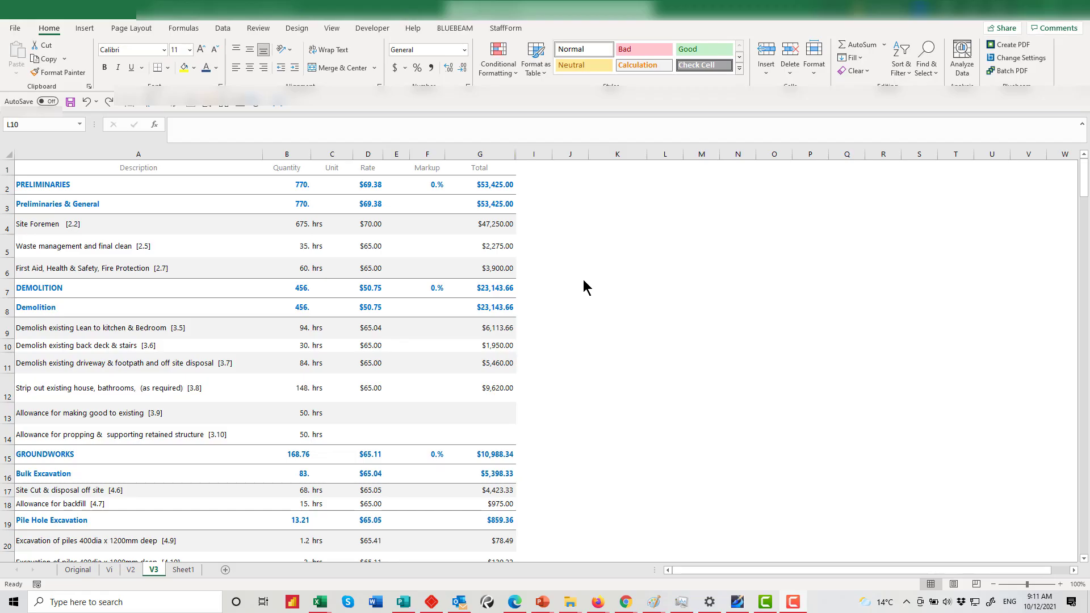
left_click(296, 224)
left_click(321, 227)
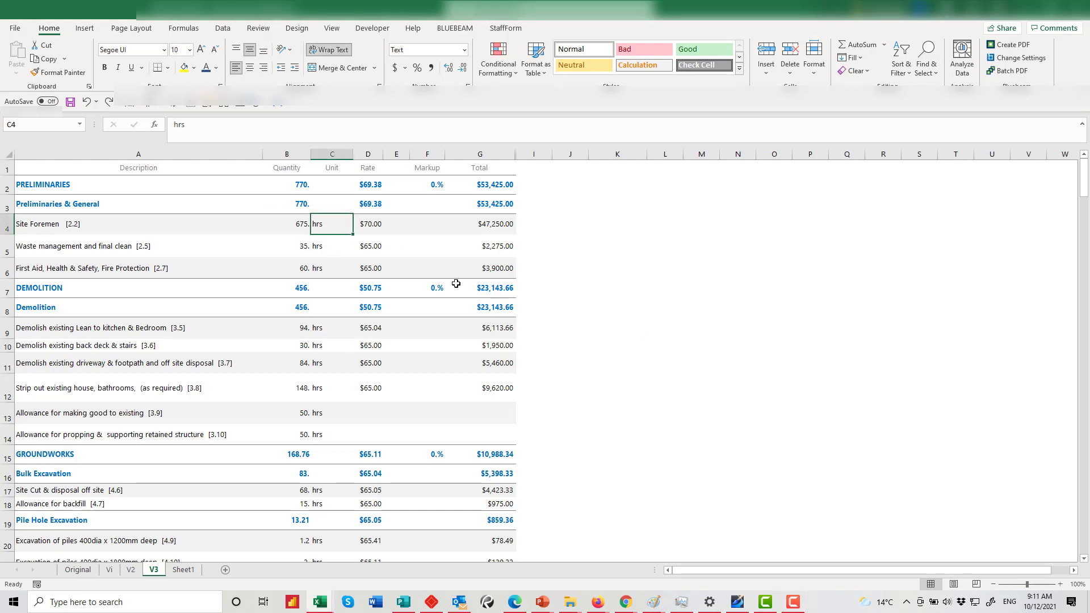
left_click(301, 223)
left_click(329, 225)
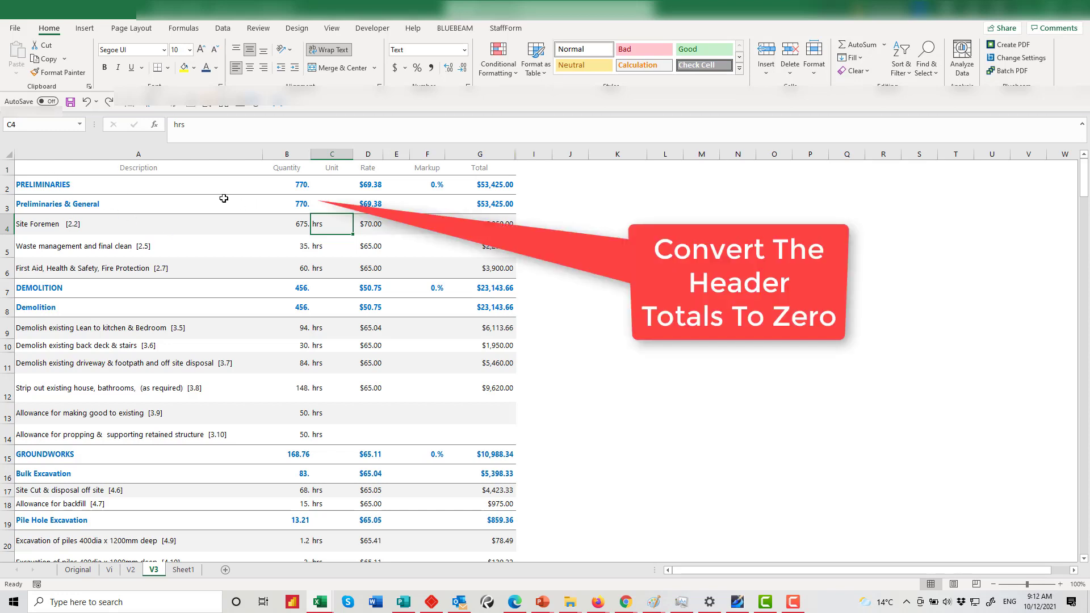
Set the header-row quantities in B2, B3, B7, B8, B15 and B16 to 0
left_click(302, 206)
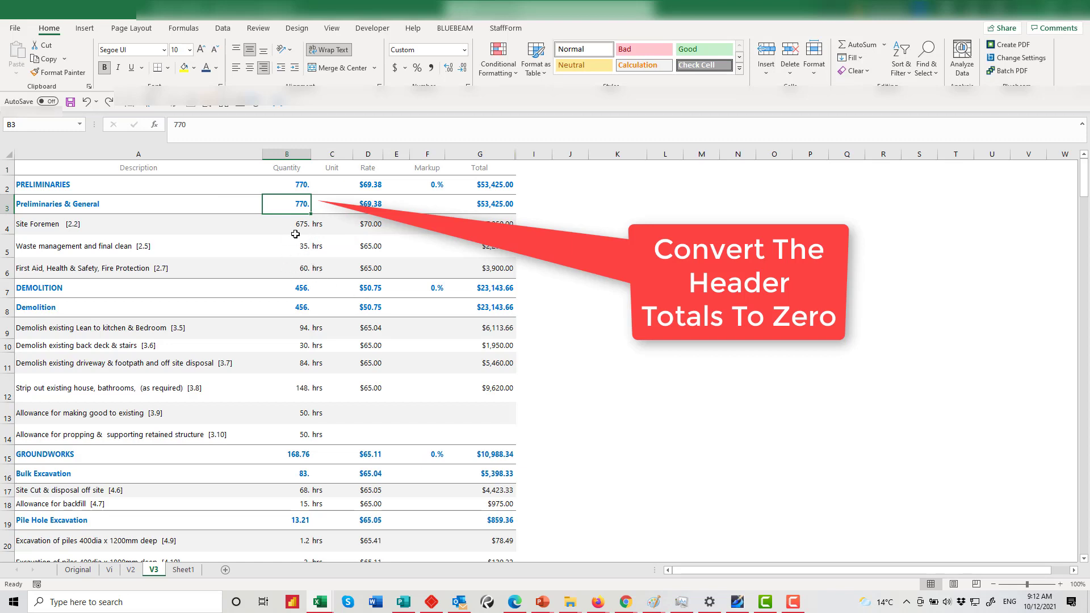
left_click(299, 186)
type("0")
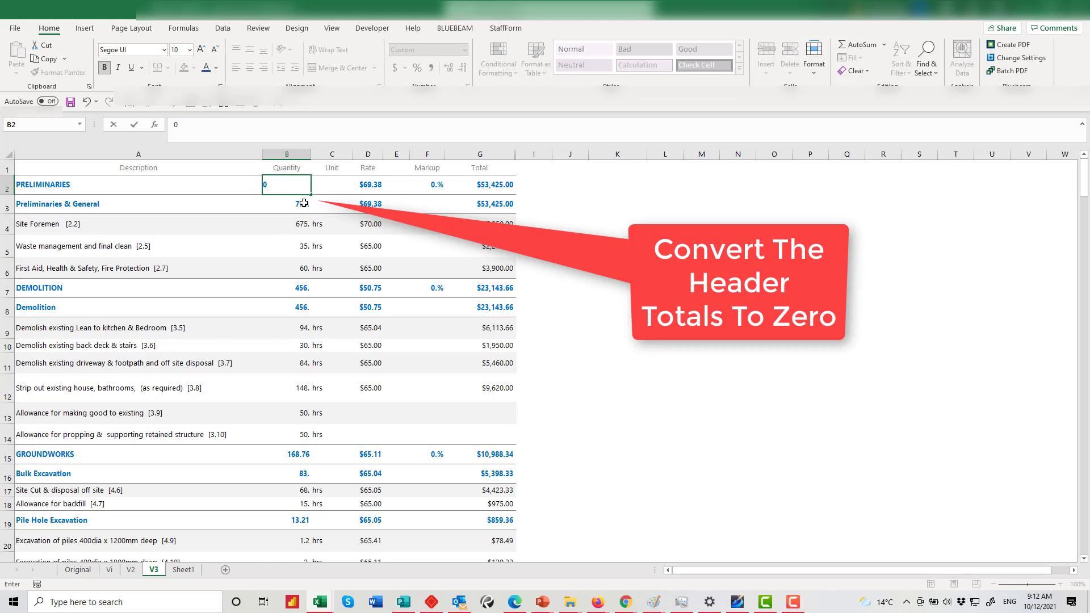
left_click(299, 204)
type("0")
left_click(305, 294)
type("0")
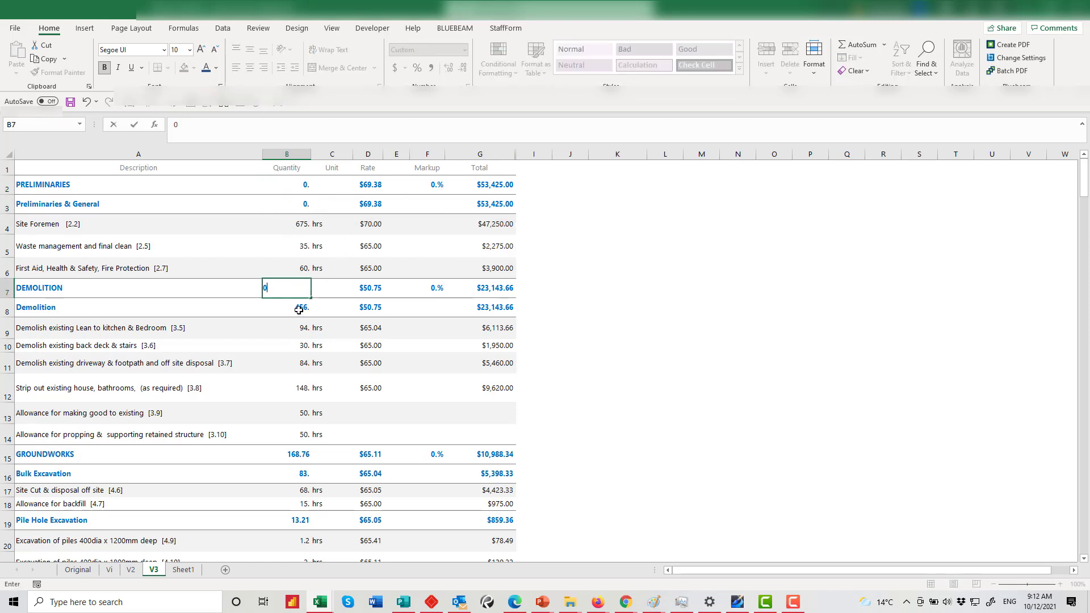
left_click(304, 307)
type("0")
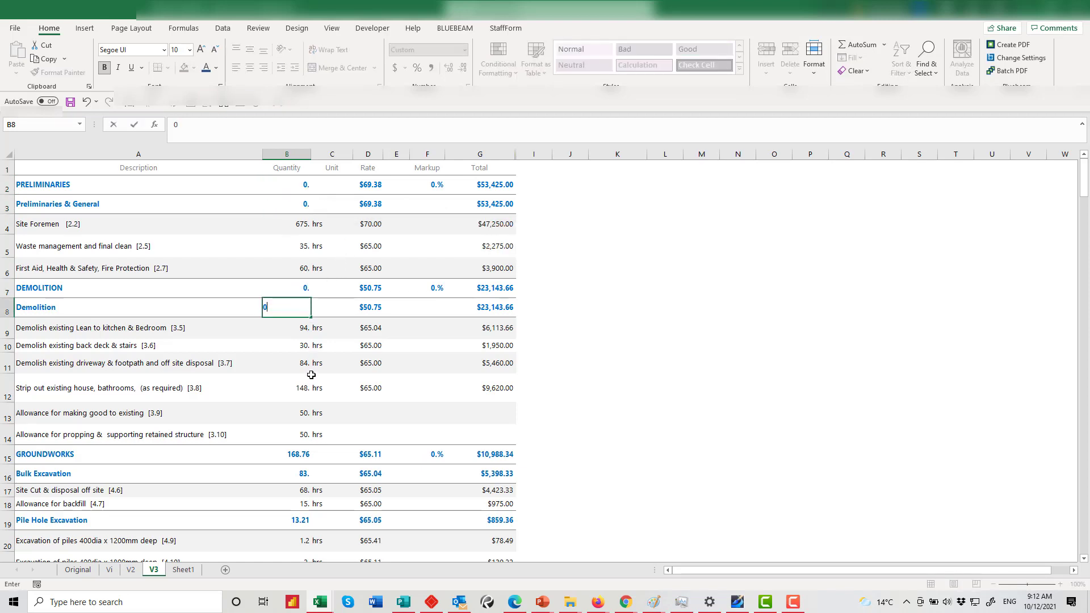
left_click(298, 453)
type("0")
left_click(305, 474)
type("0")
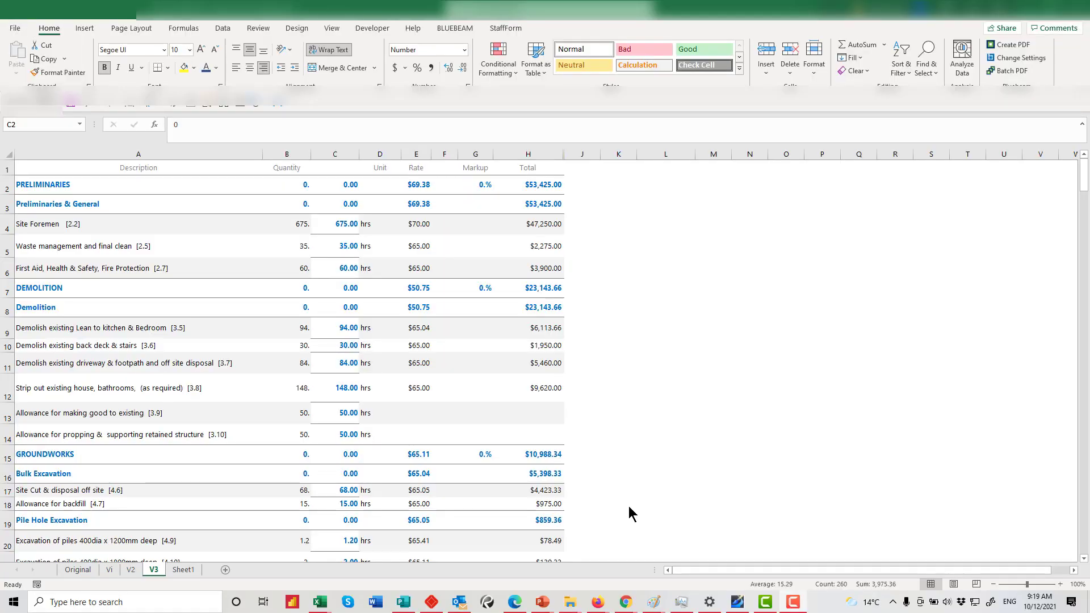
Create a copy of the V3 sheet
left_click(150, 569)
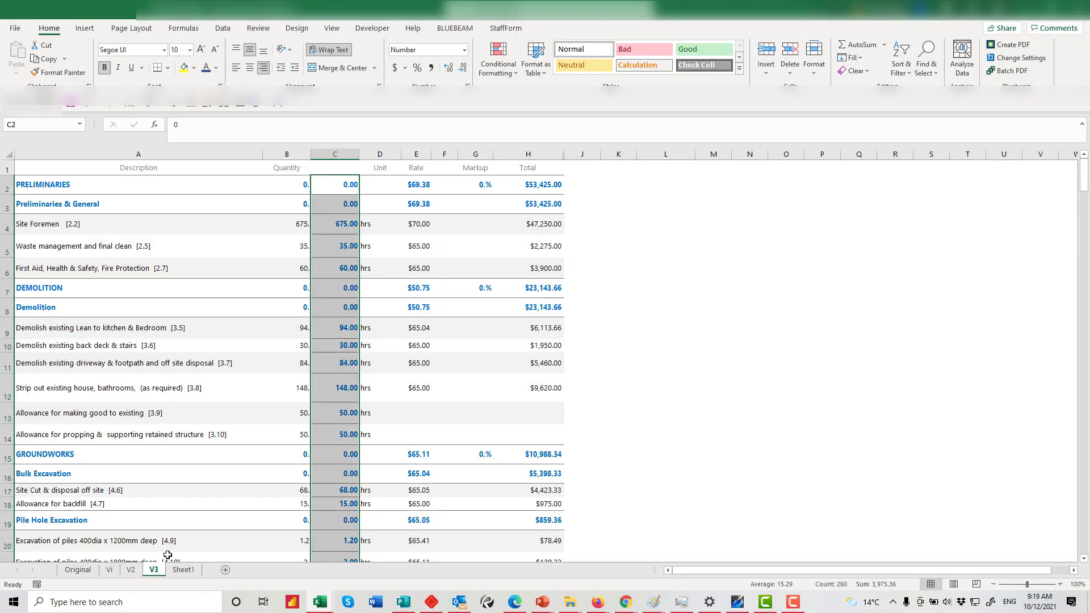
right_click(155, 570)
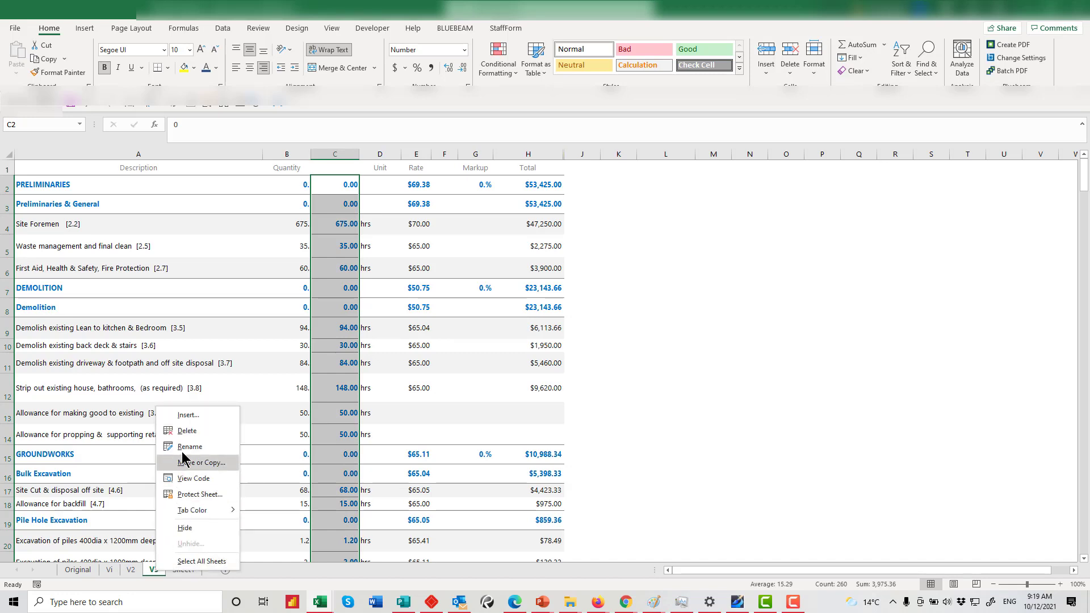
left_click(203, 463)
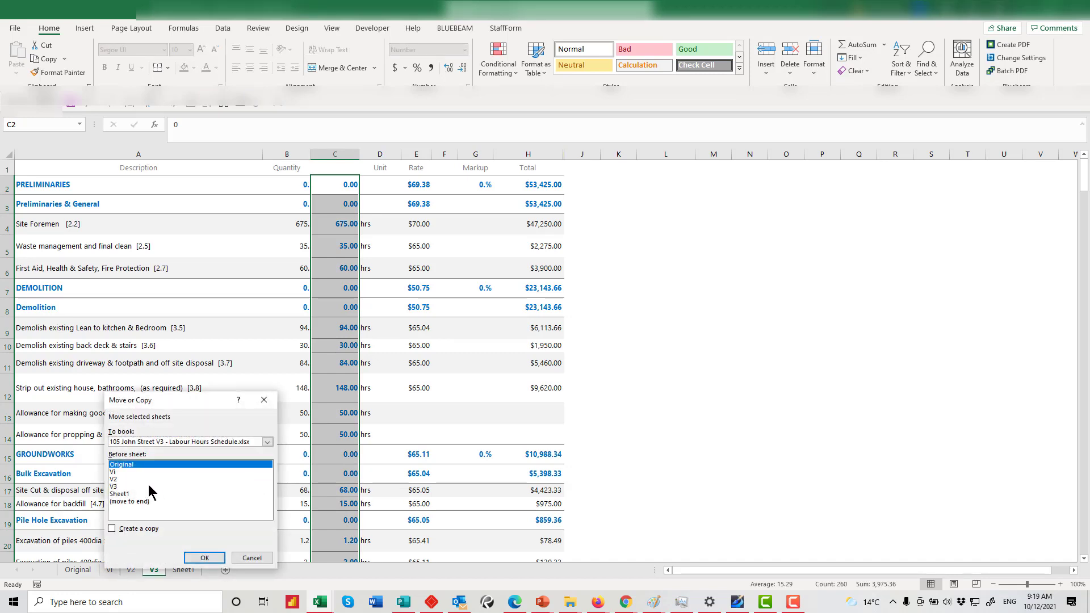
left_click(118, 486)
left_click(112, 528)
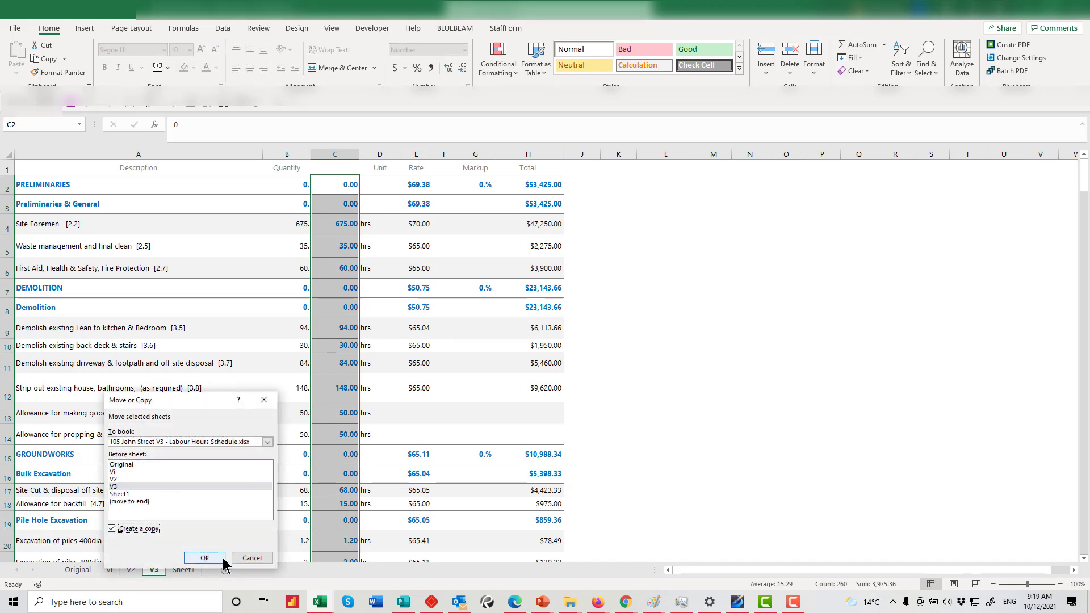
left_click(212, 557)
Rename the V3 (2) copy to V4 and place it after V3
right_click(166, 570)
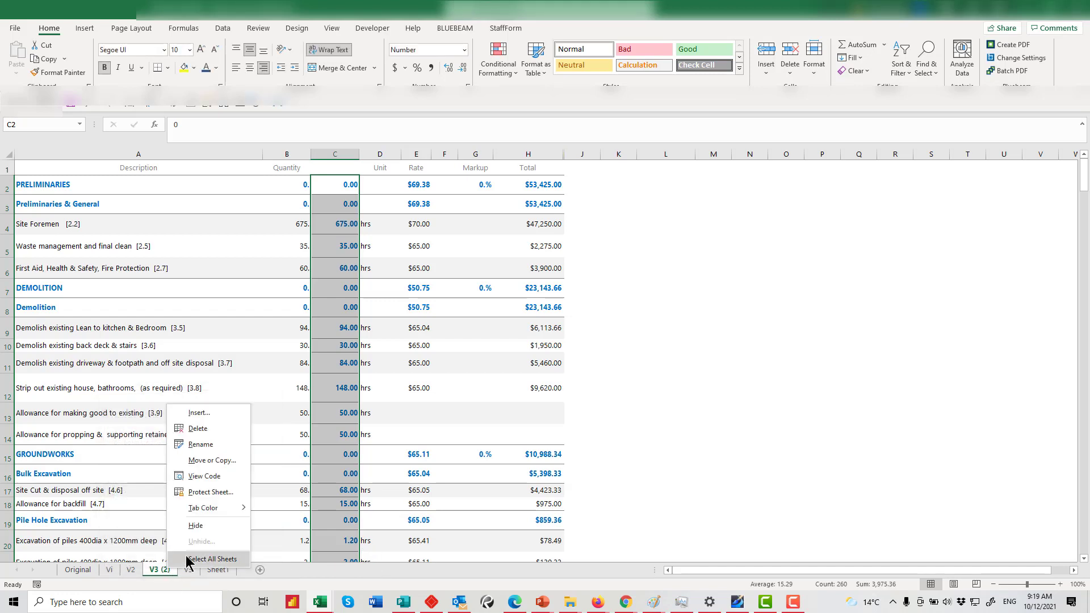
left_click(201, 447)
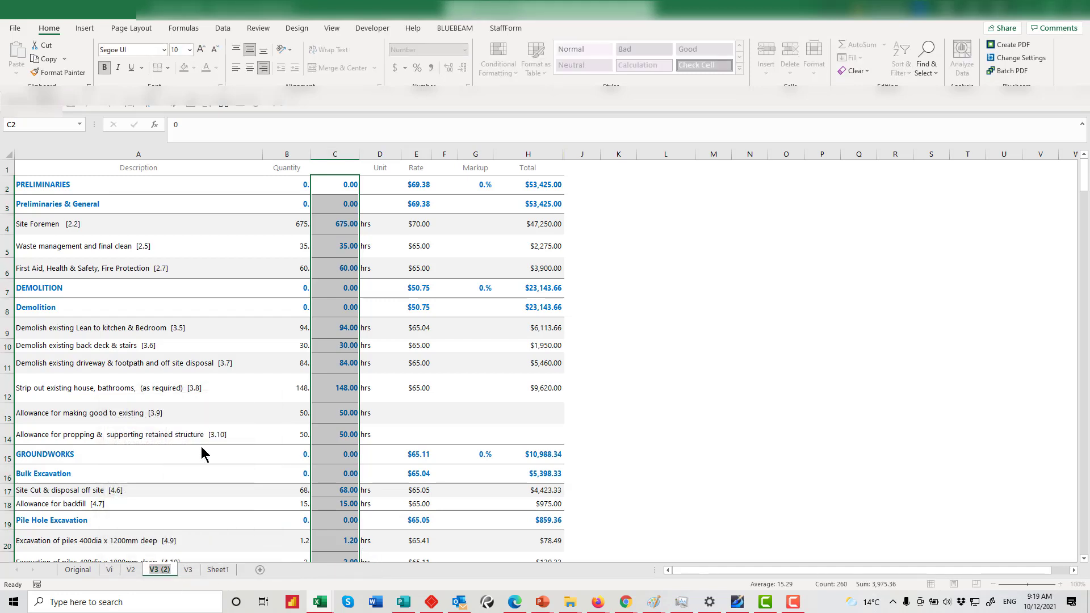
type("V4")
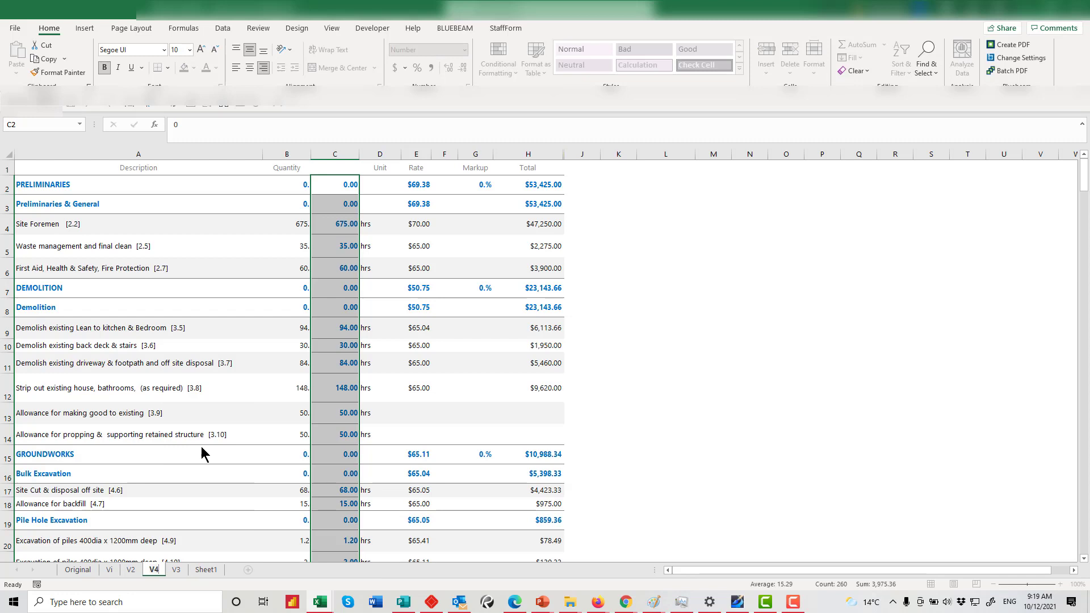
left_click(190, 506)
left_click_drag(159, 561, 196, 571)
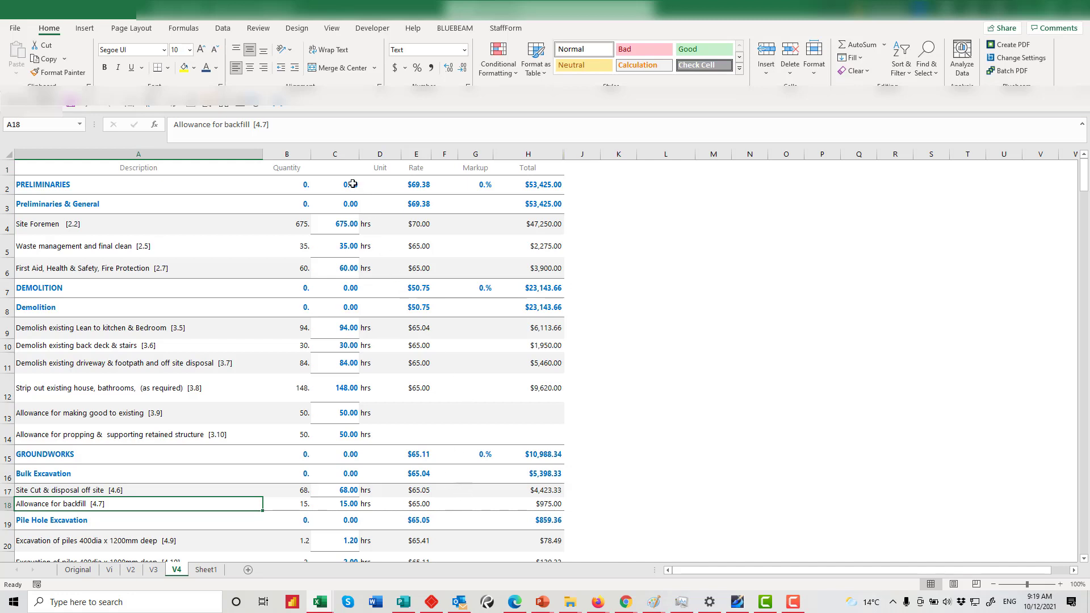
Delete the original Quantity column B on the V4 sheet
left_click(291, 165)
left_click(295, 153)
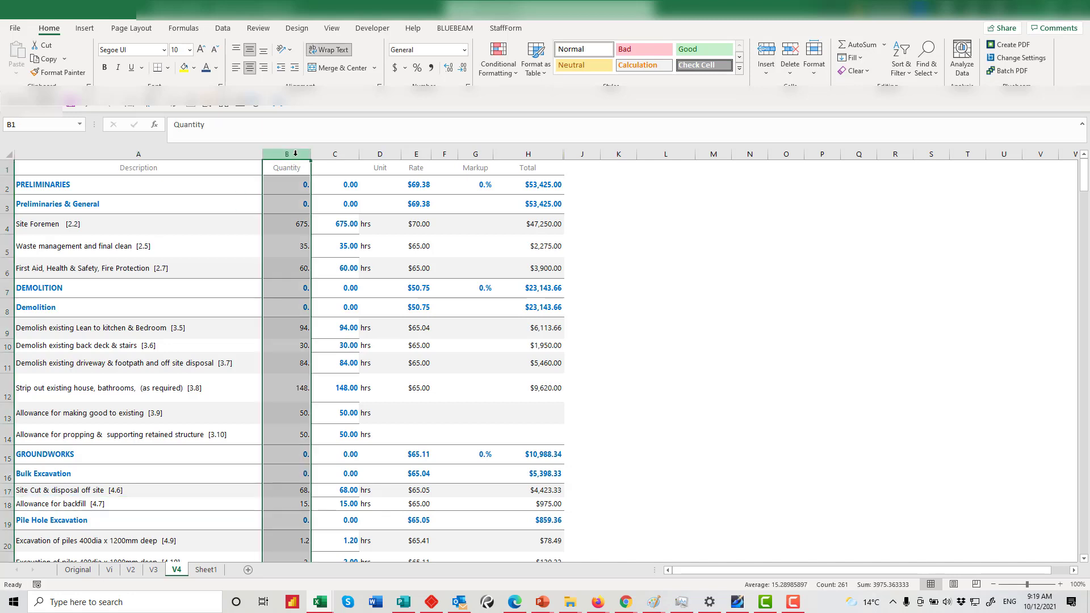
right_click(295, 154)
key("Escape")
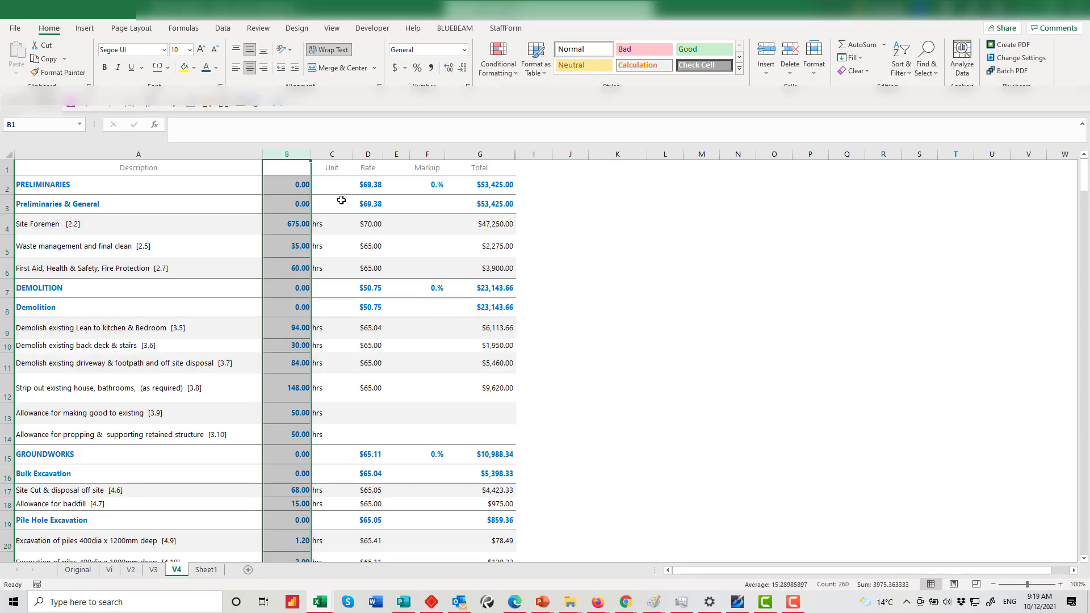
left_click(322, 232)
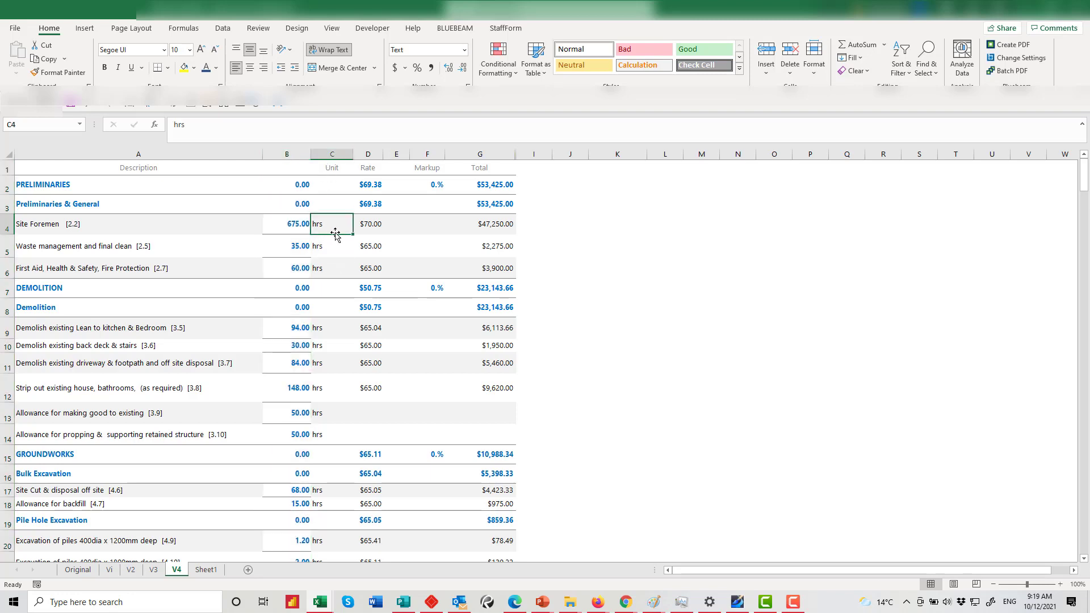
Change the unit in C2 to 'h' and fill it down the whole unit column
left_click(331, 183)
type("h")
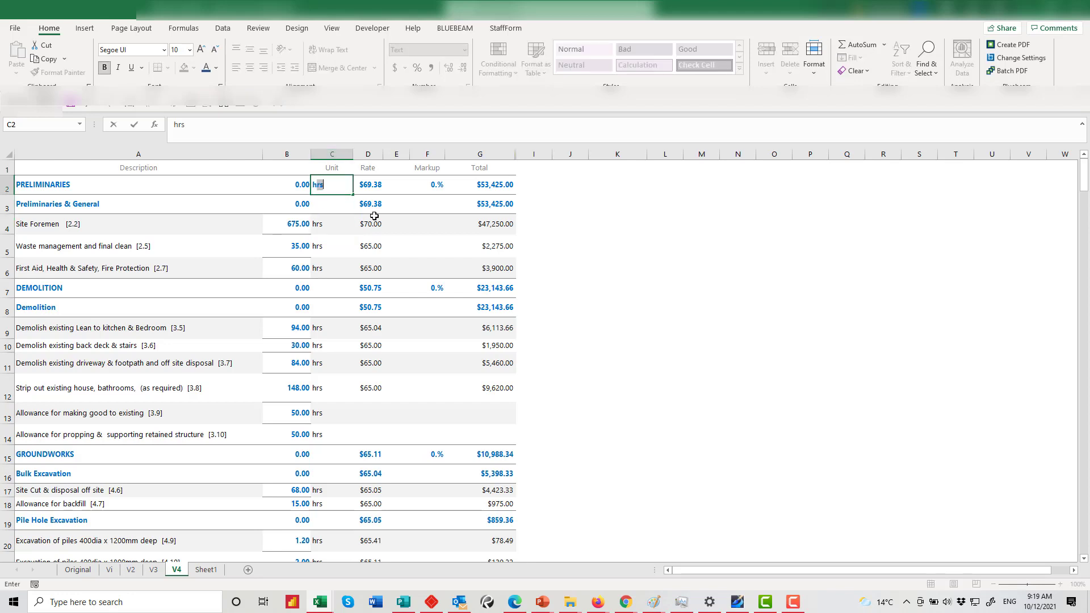
key("BackSpace")
left_click(388, 262)
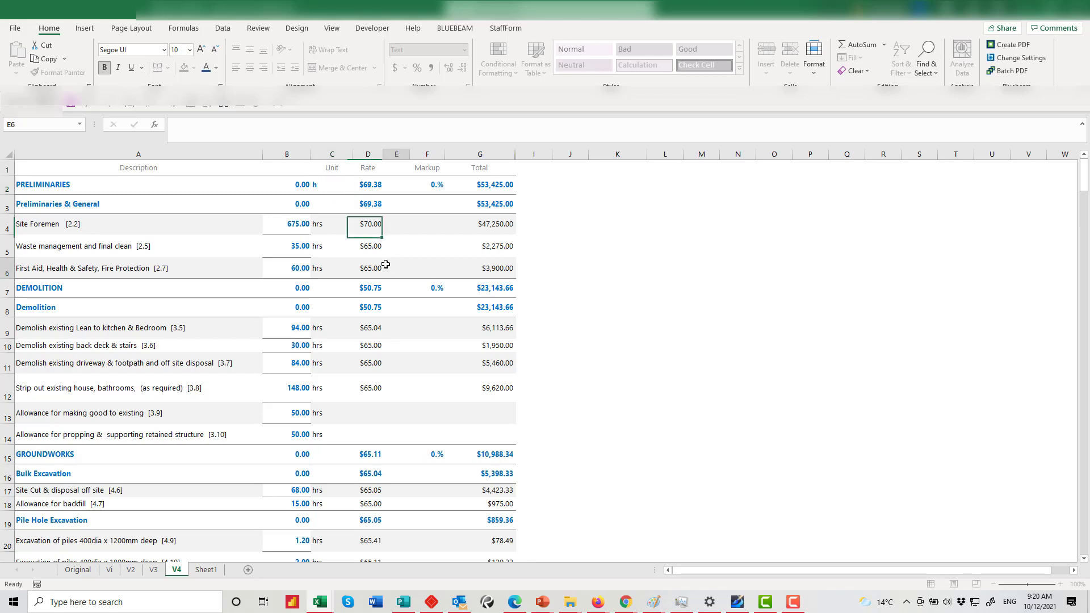
left_click(342, 191)
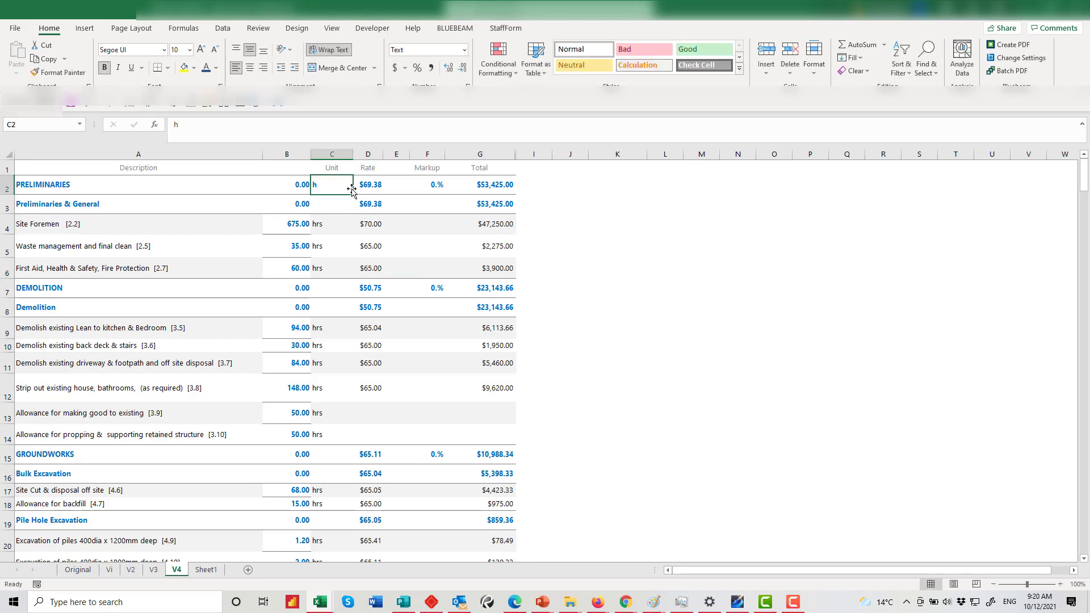
left_click_drag(353, 196, 345, 544)
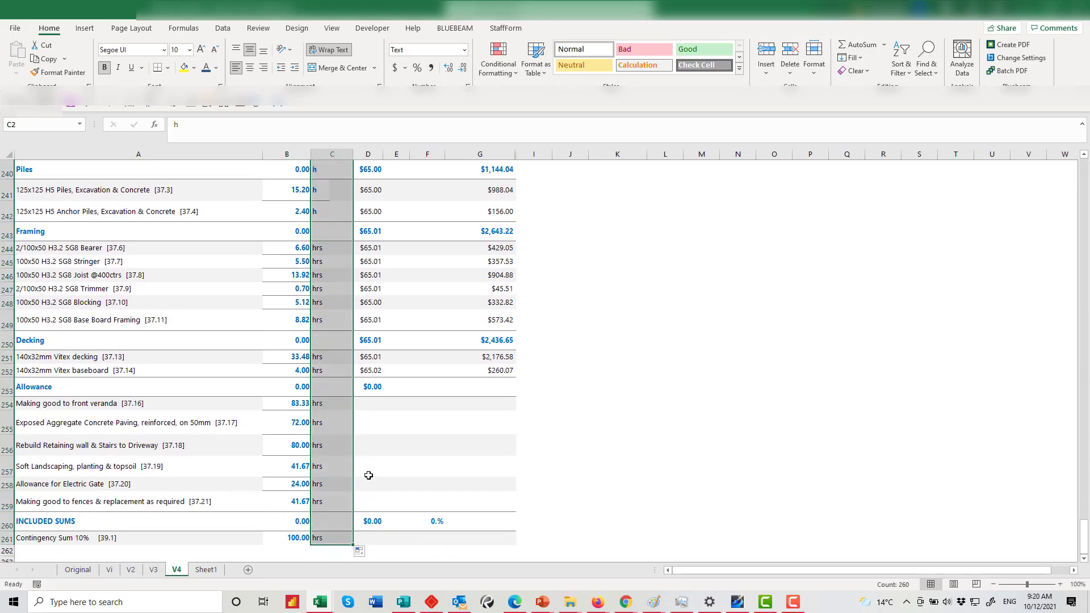
Clear the entire Rate column D, header included
scroll(351, 517, "up", 7)
scroll(352, 518, "up", 20)
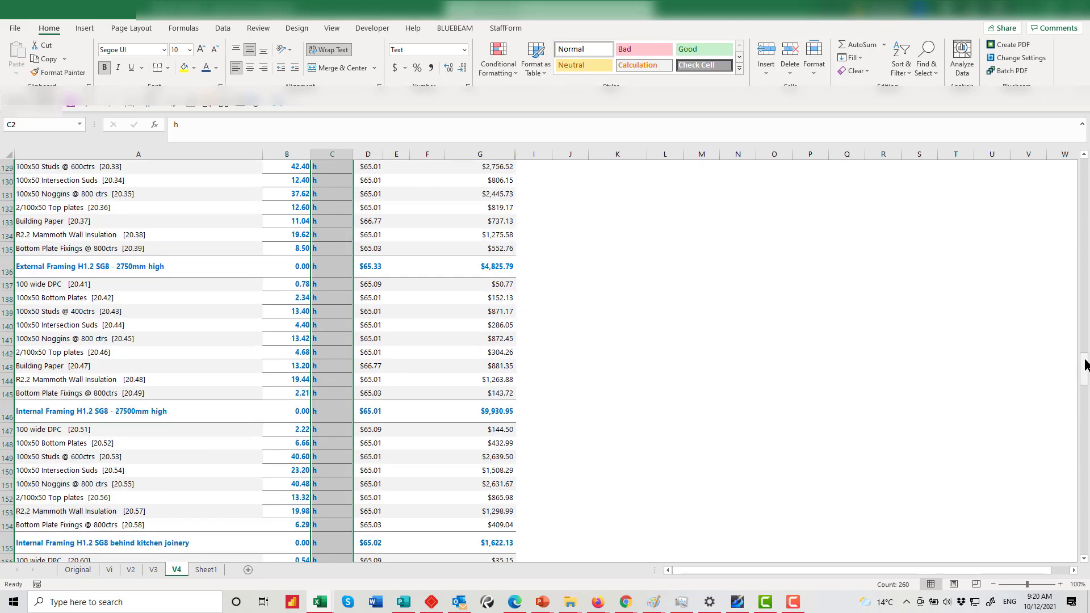
left_click_drag(1086, 364, 1089, 139)
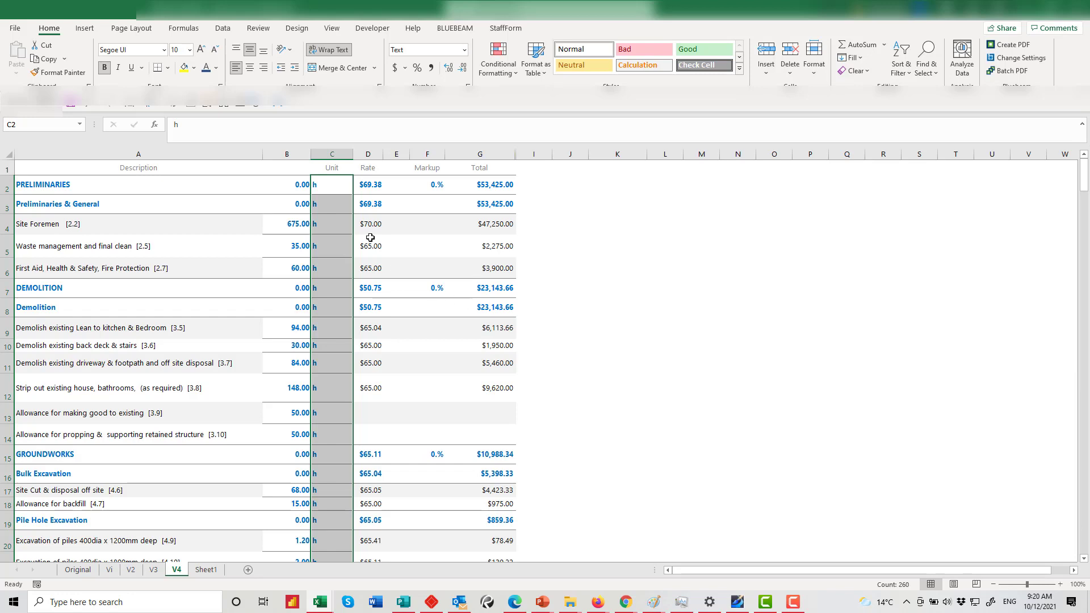
left_click(367, 155)
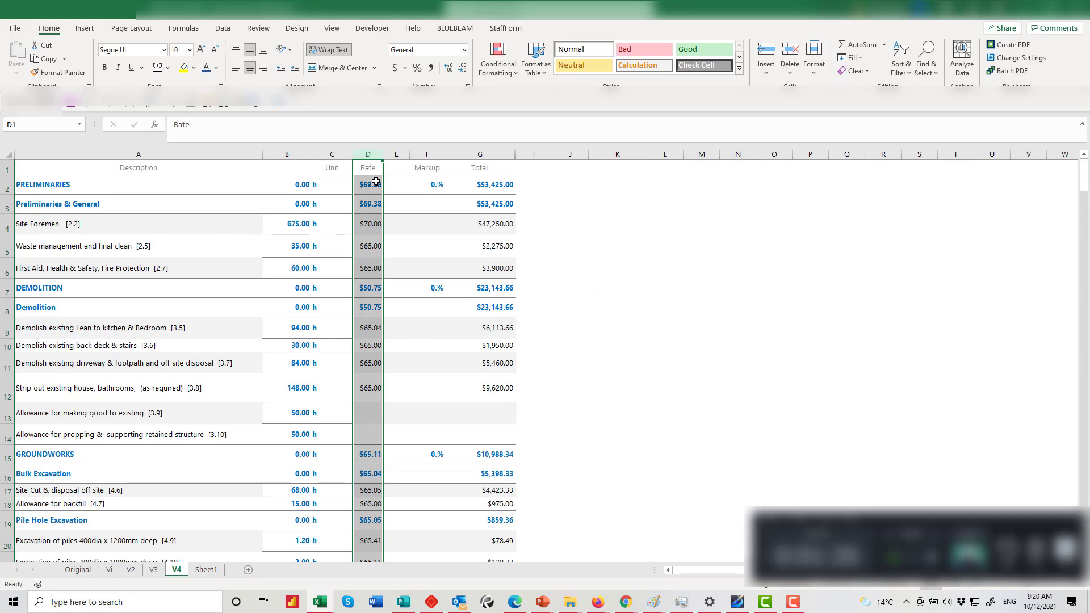
key("Delete")
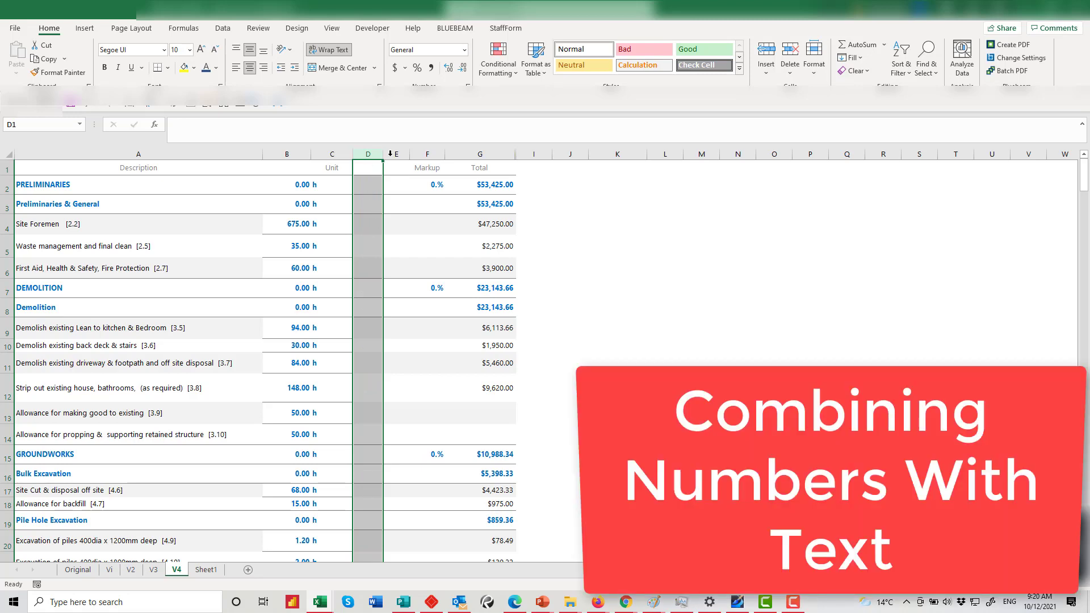
Widen the emptied column D, then check the values in B2, B4 and C4
left_click_drag(386, 154, 430, 155)
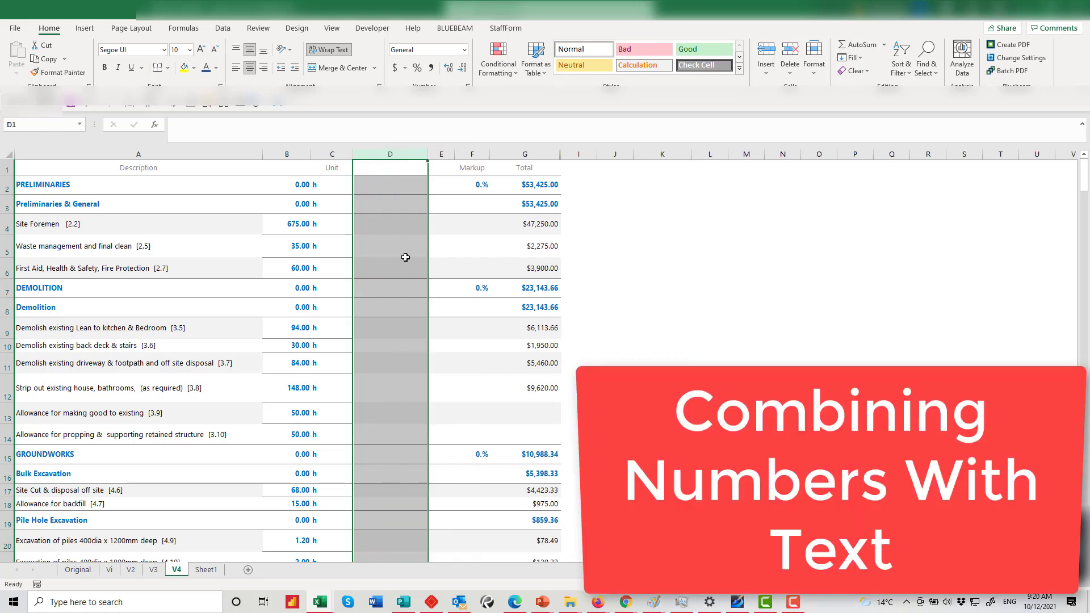
left_click(386, 302)
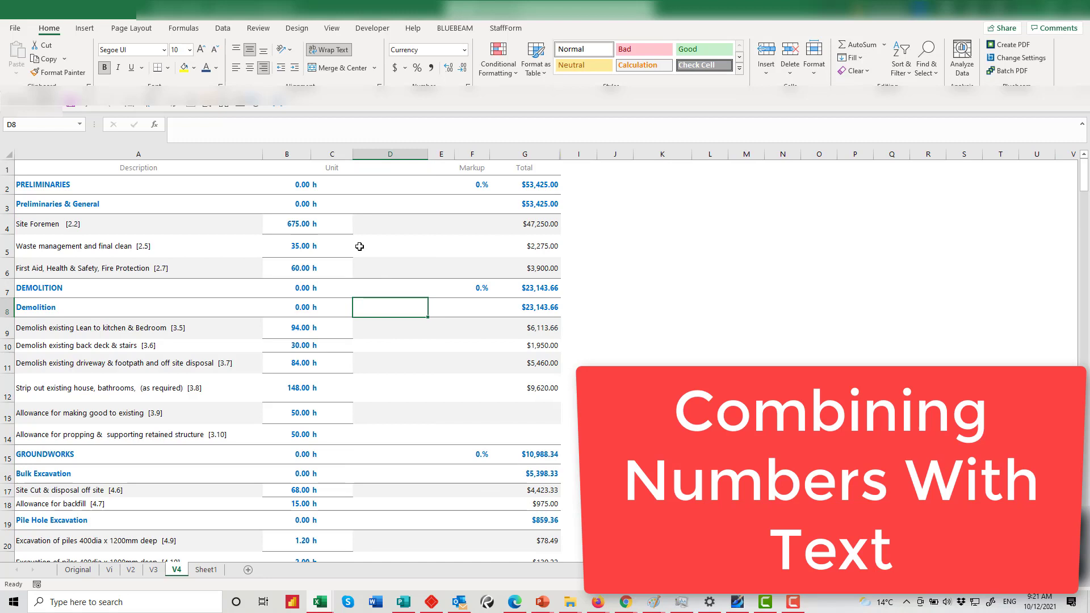
left_click(316, 186)
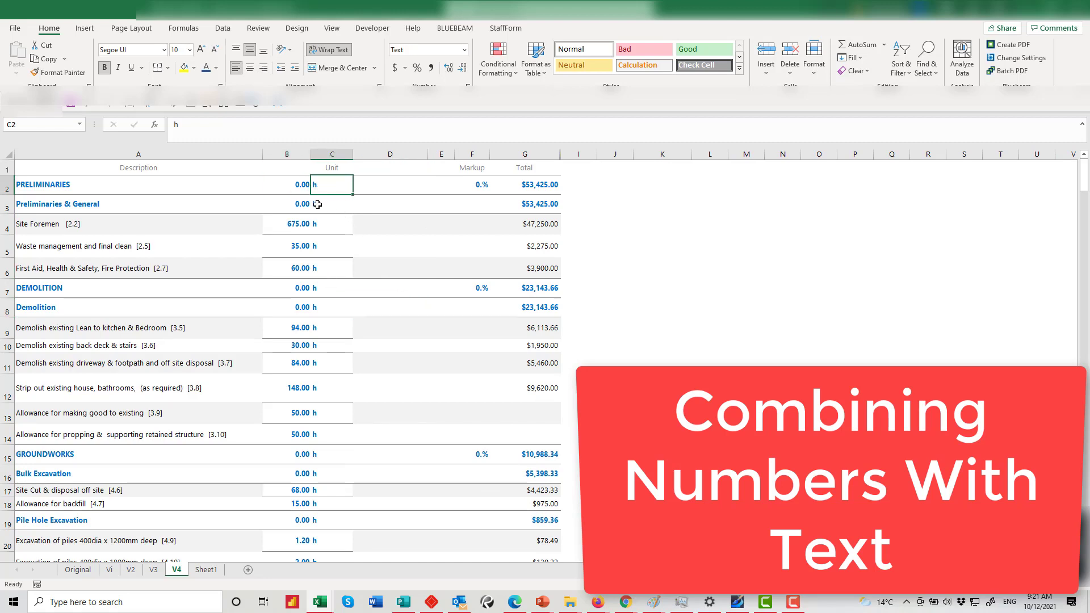
left_click(318, 226)
left_click(322, 227)
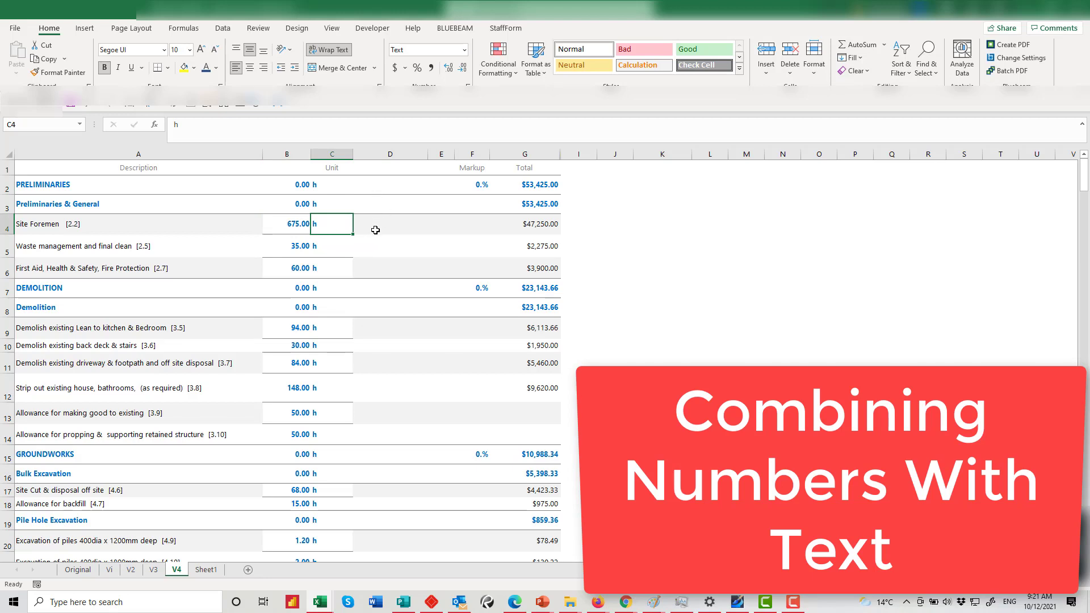
Enter =B2&C2 in D2 and fill it down column D to row 261
left_click(382, 188)
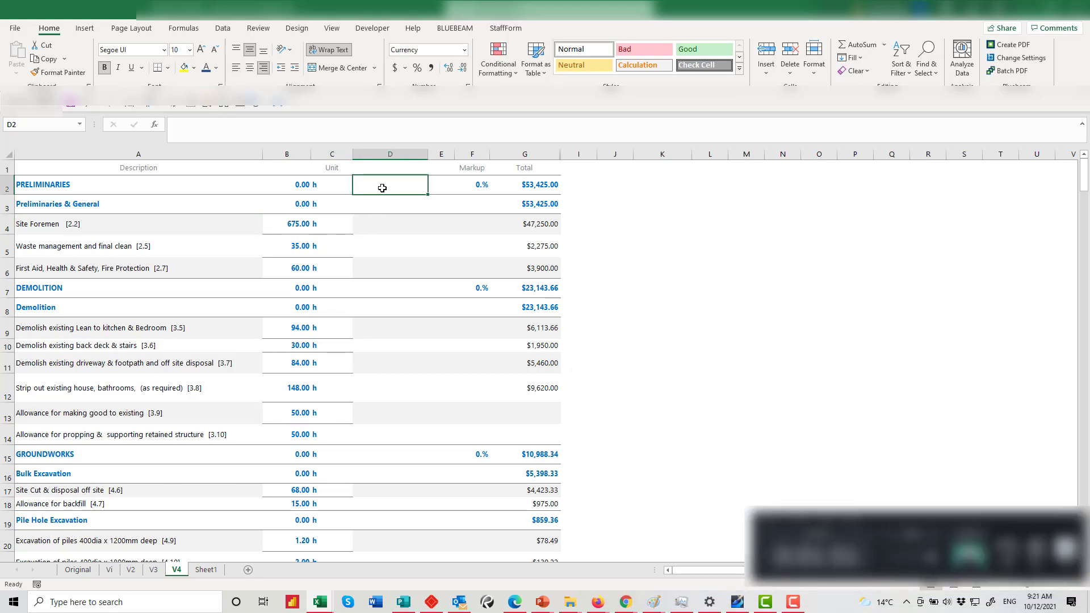
type("=")
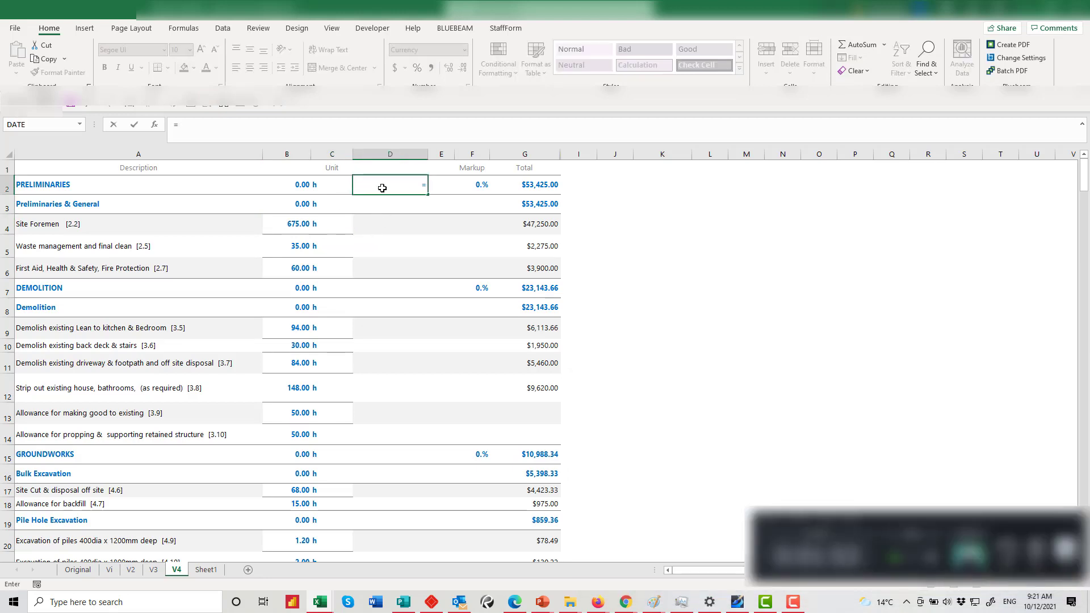
left_click(298, 189)
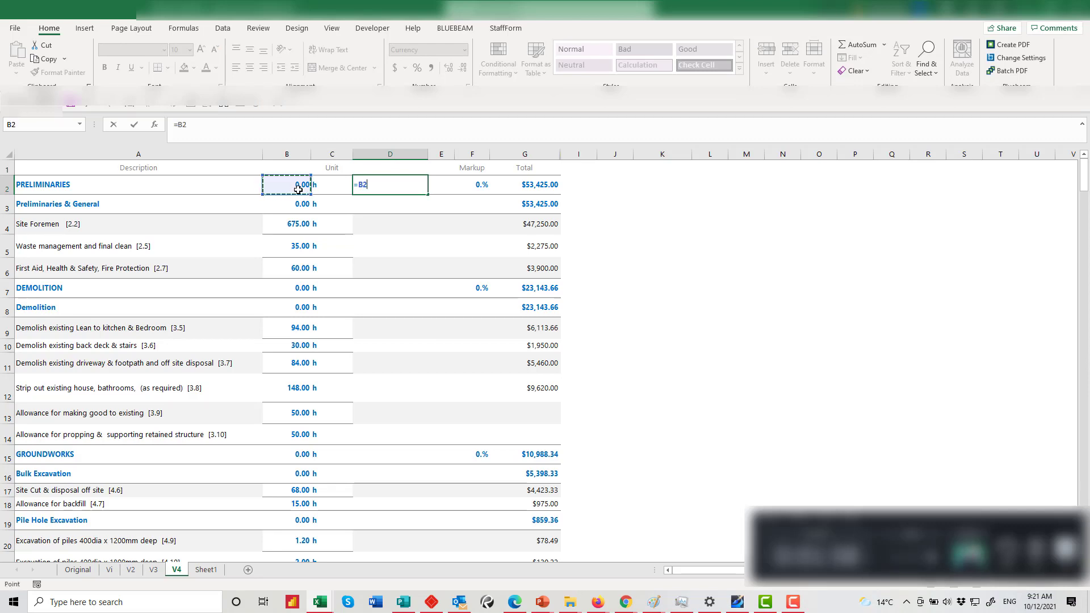
type("&")
left_click(316, 186)
key("Return")
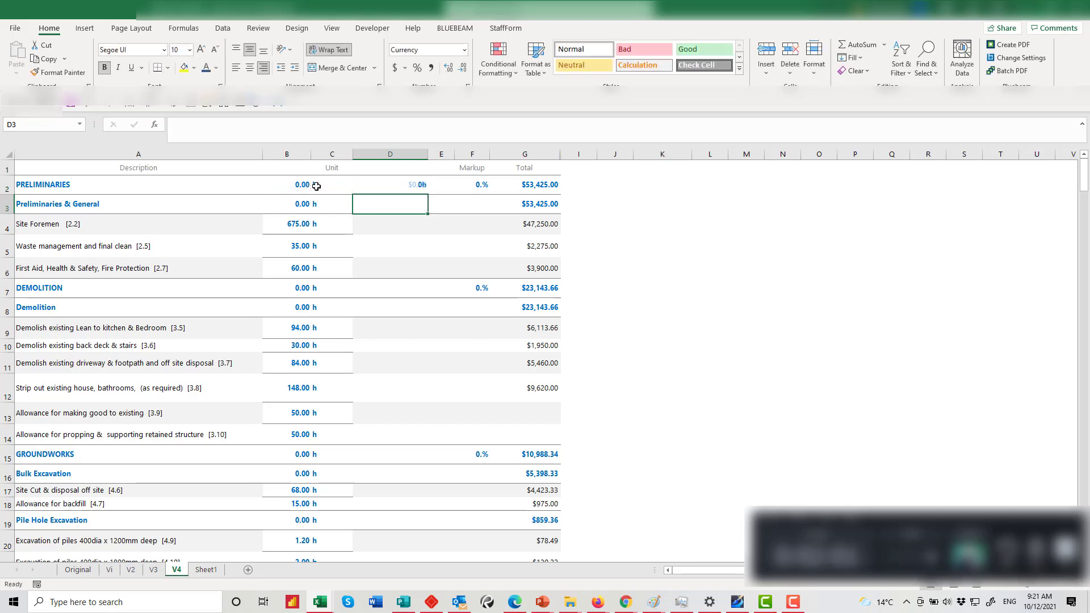
left_click(417, 185)
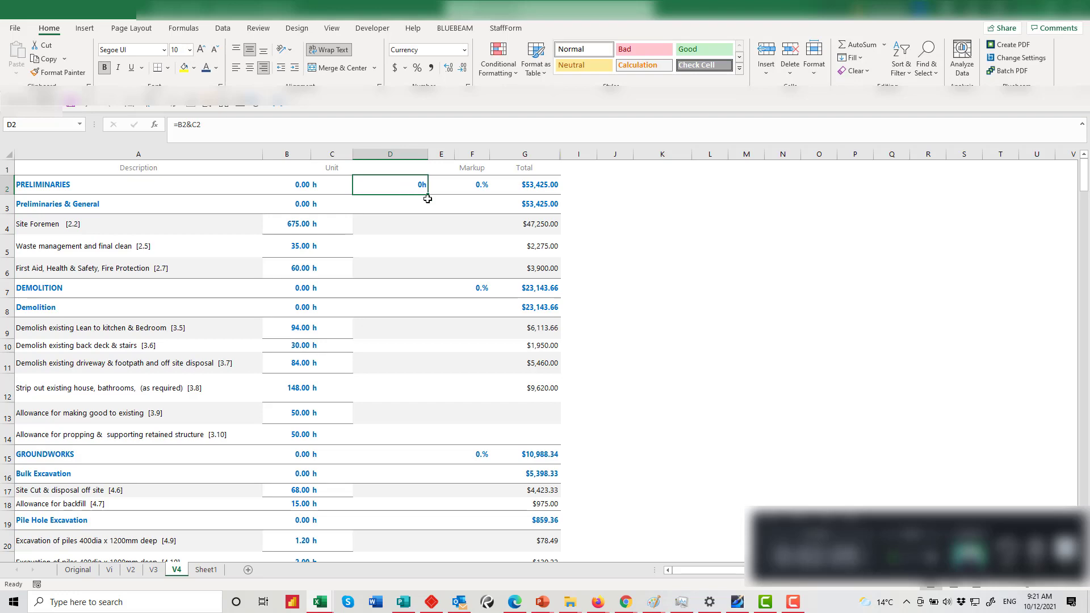
left_click_drag(430, 196, 408, 521)
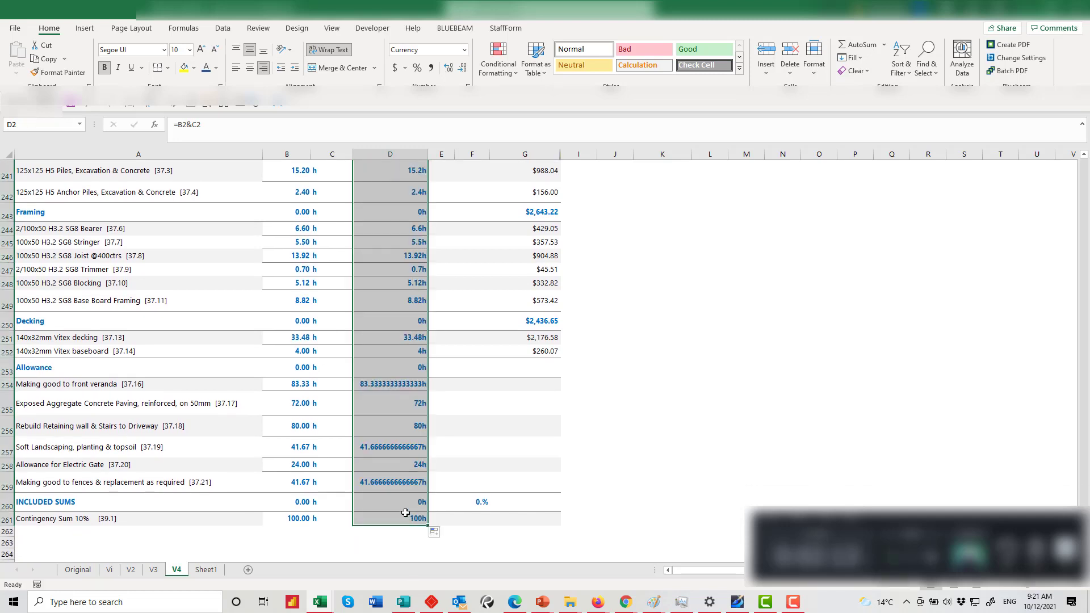
scroll(398, 505, "down", 1)
left_click(341, 483)
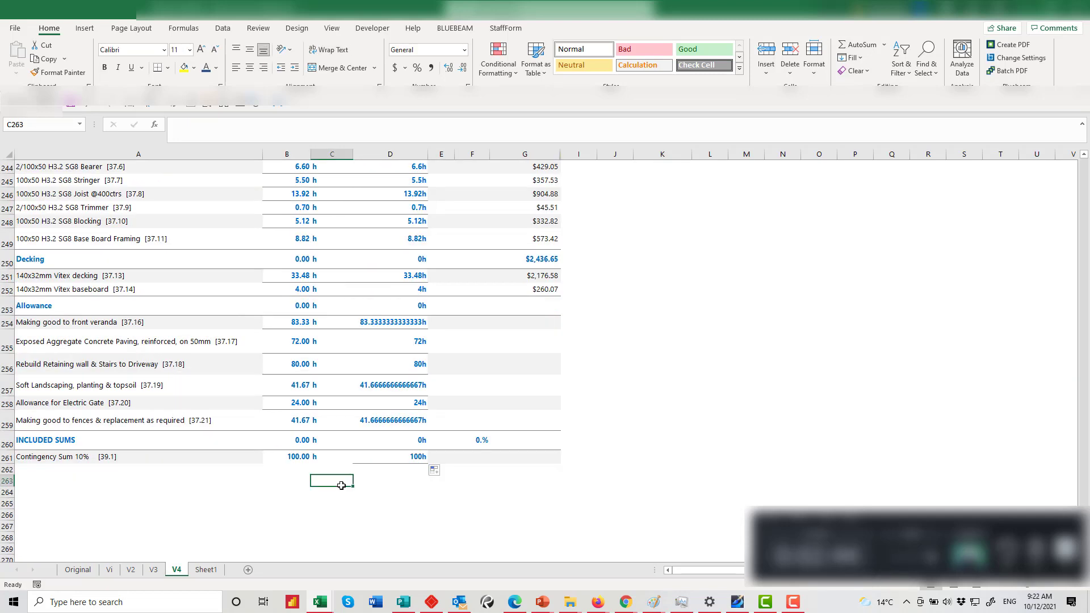
After spotting D259's unrounded value, undo the Auto Fill of the combined formulas
left_click(384, 422)
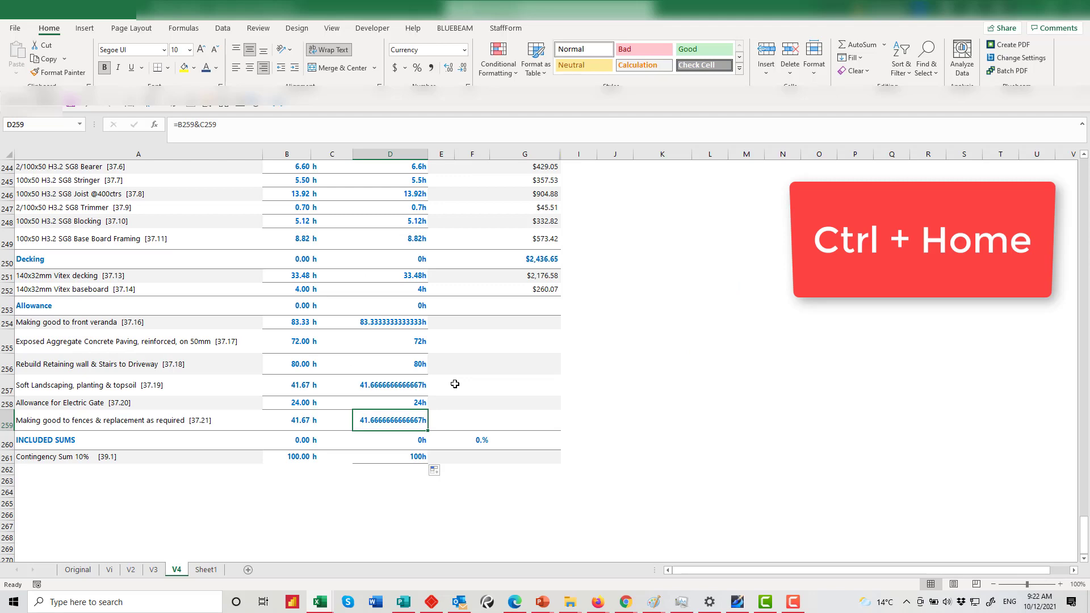
key("ctrl+Home")
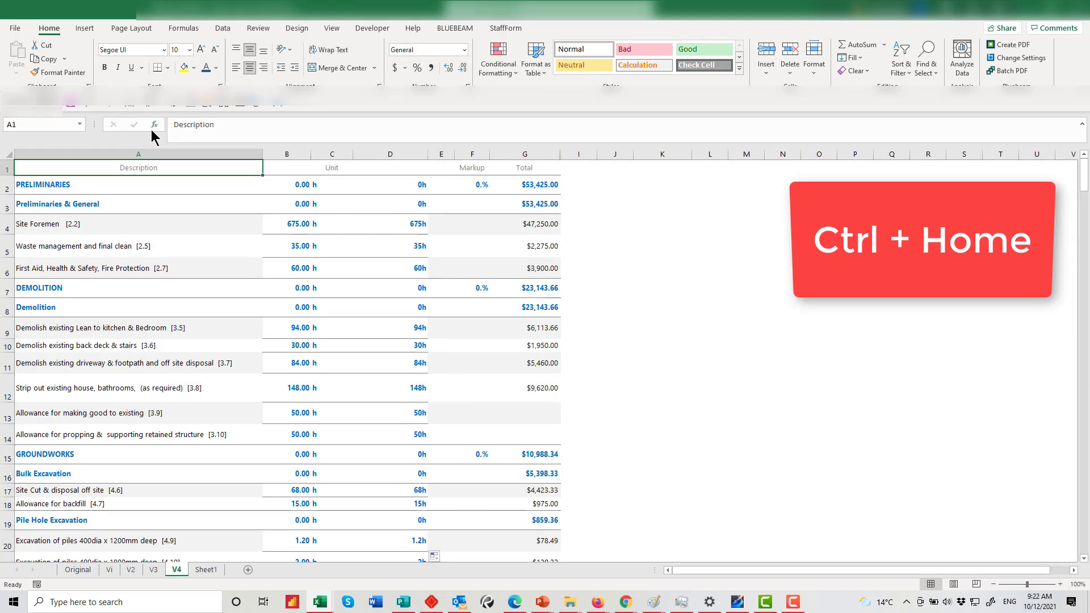
left_click(91, 107)
key("ctrl+End")
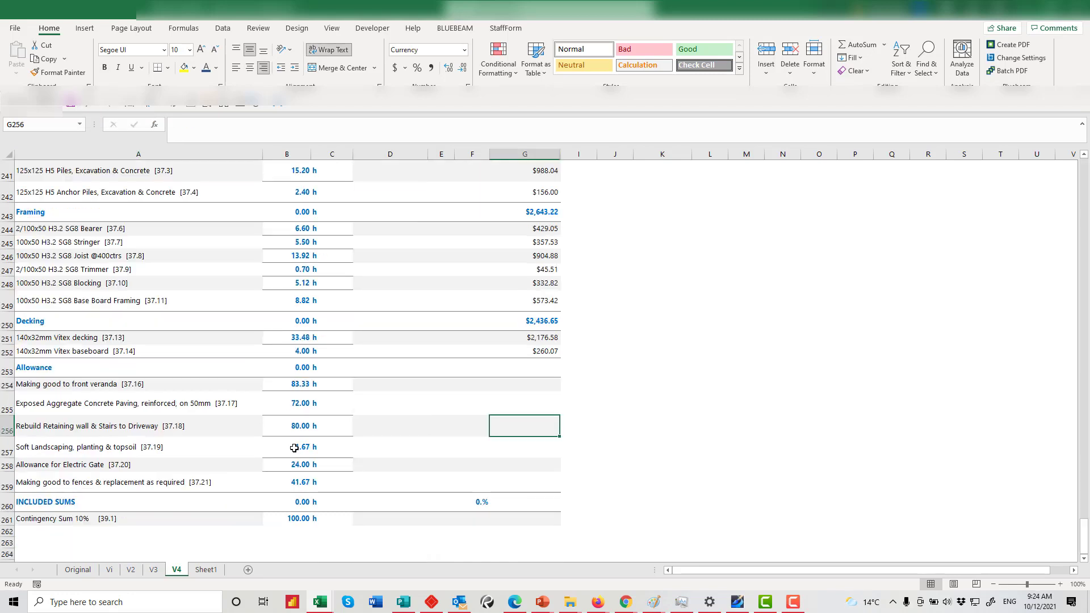
Inspect B257's full unrounded hours value and leave it unchanged
left_click(294, 449)
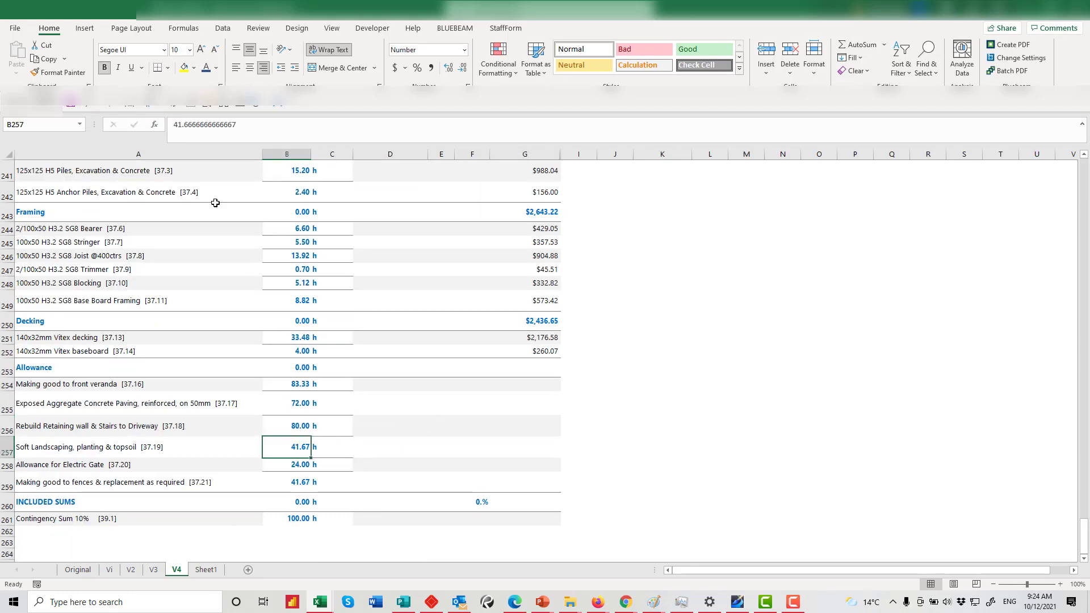
left_click(250, 124)
left_click_drag(250, 124, 189, 125)
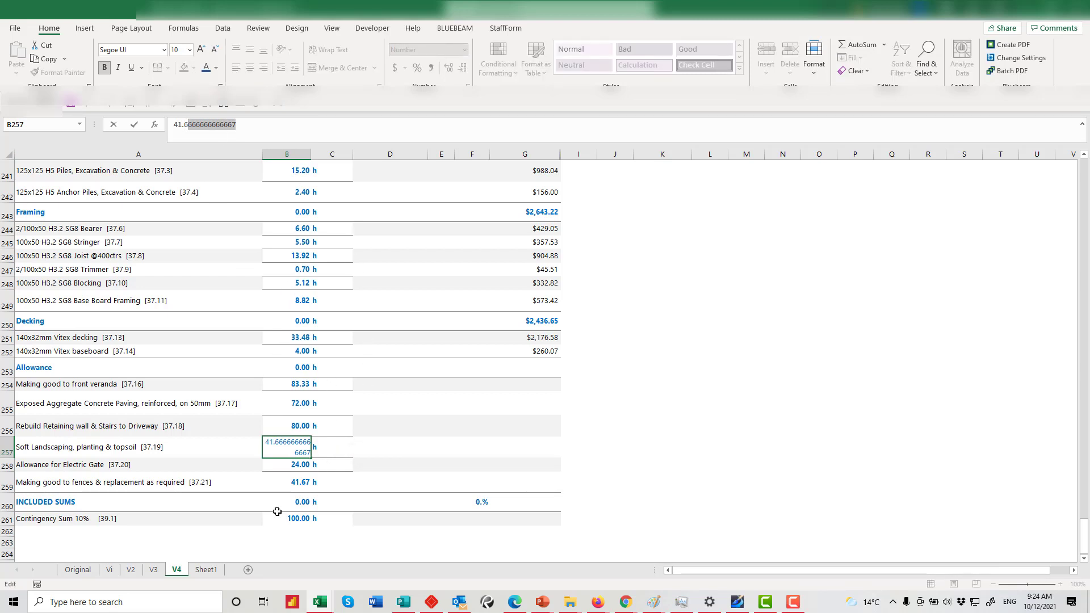
left_click(279, 443)
left_click(271, 523)
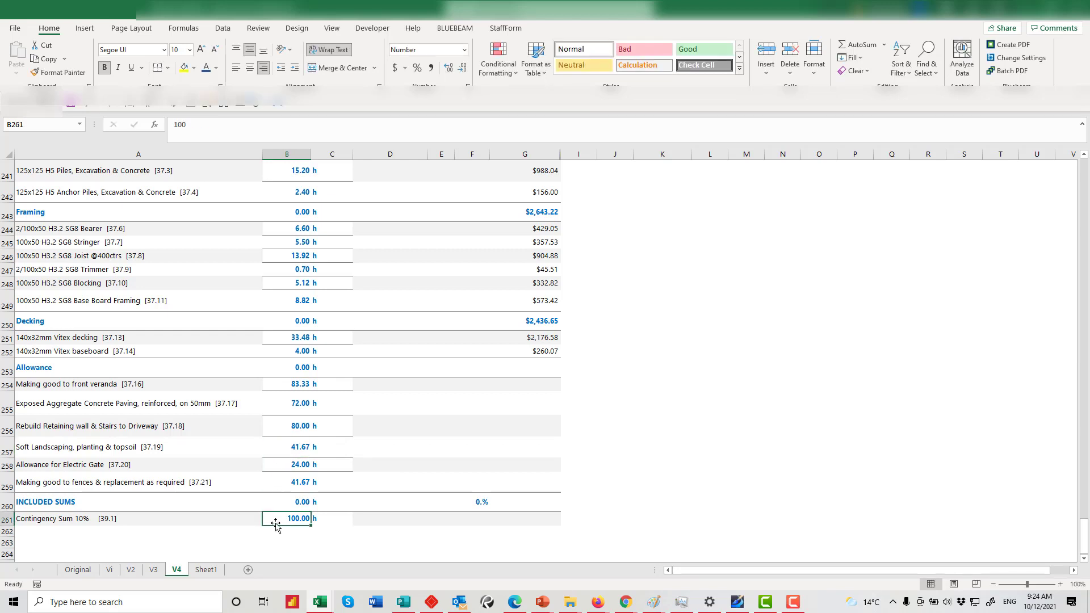
Enter =ROUND(B261,2) in D261 and fill it up column D to D2
left_click(370, 520)
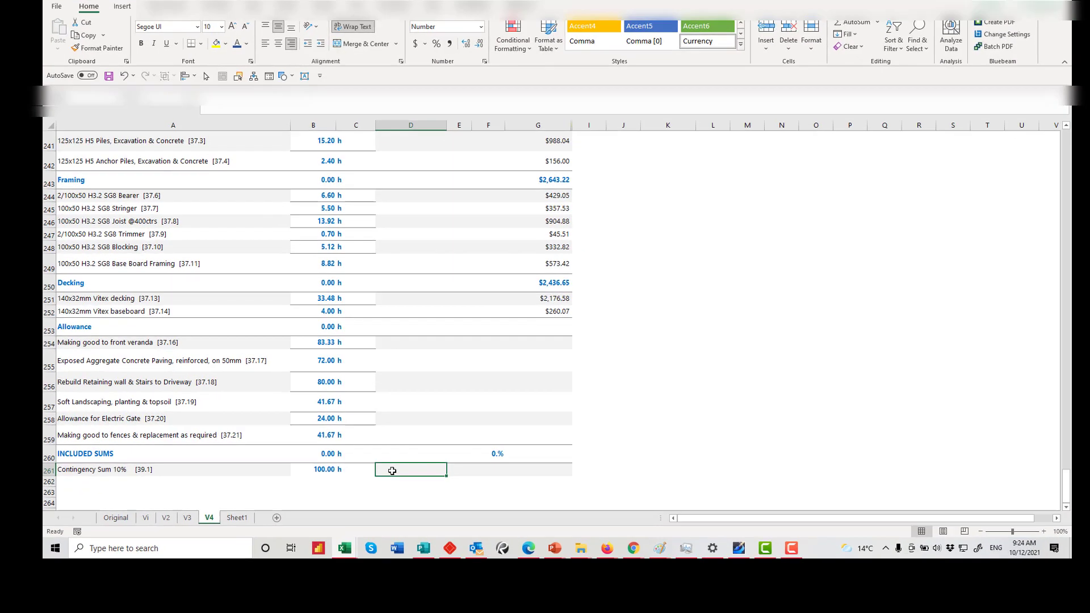
type("=R")
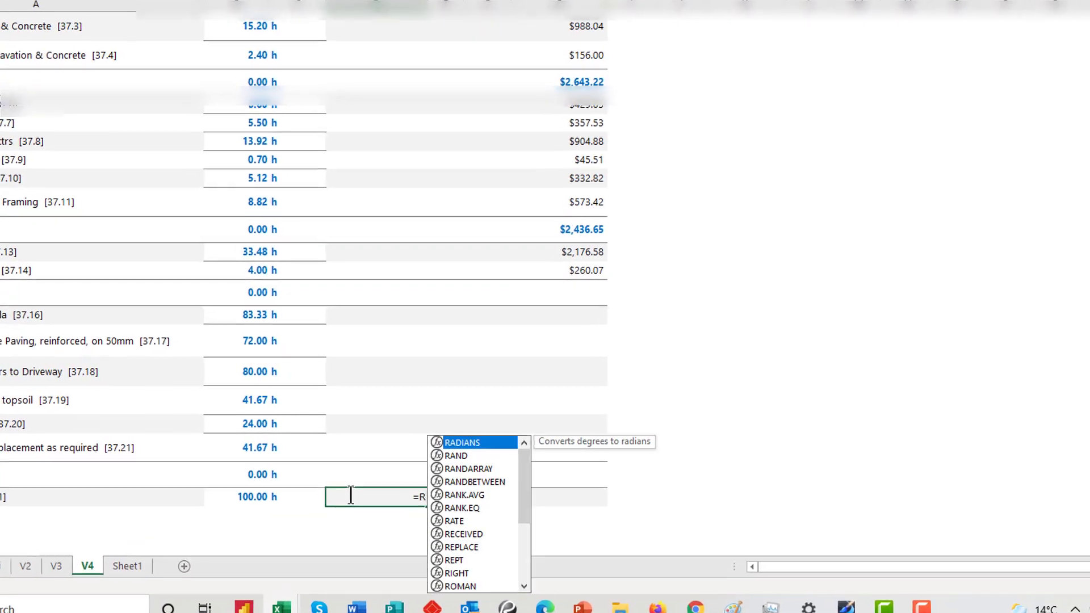
type("OUND")
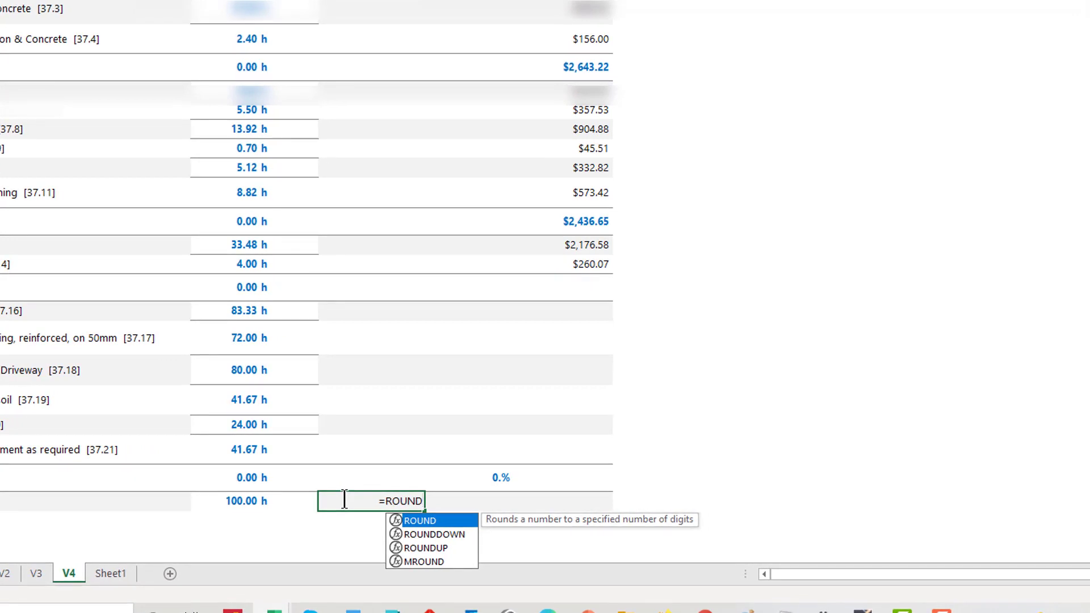
type("(")
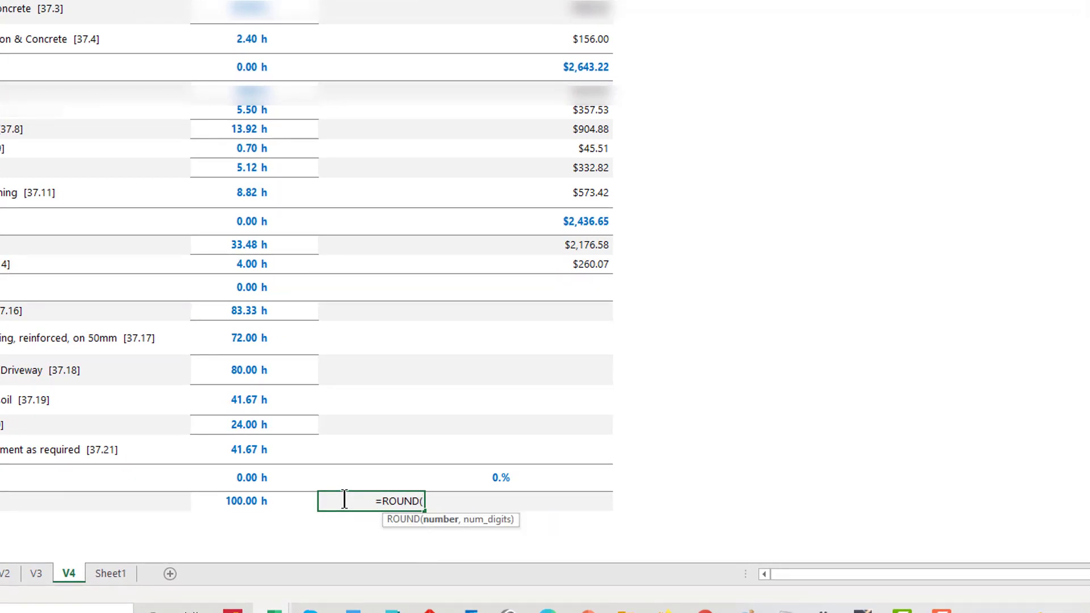
left_click(226, 504)
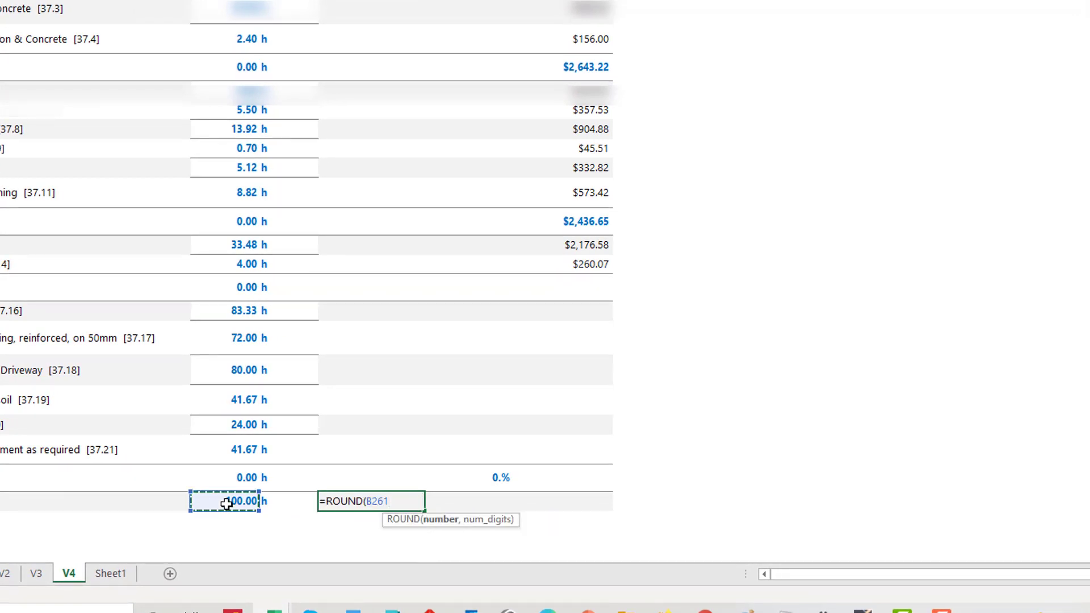
type(",")
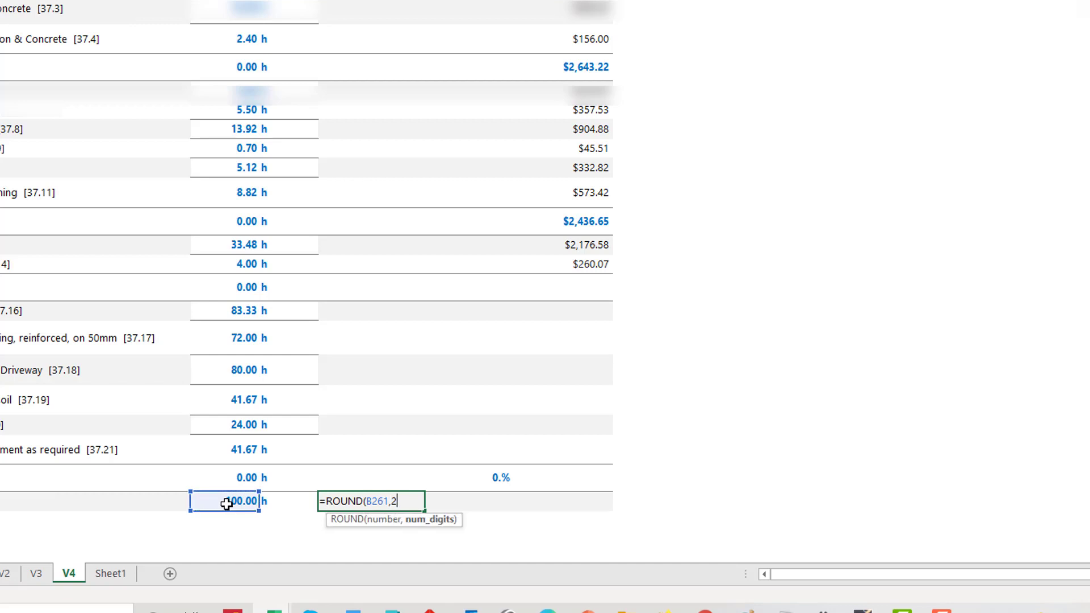
type("2)")
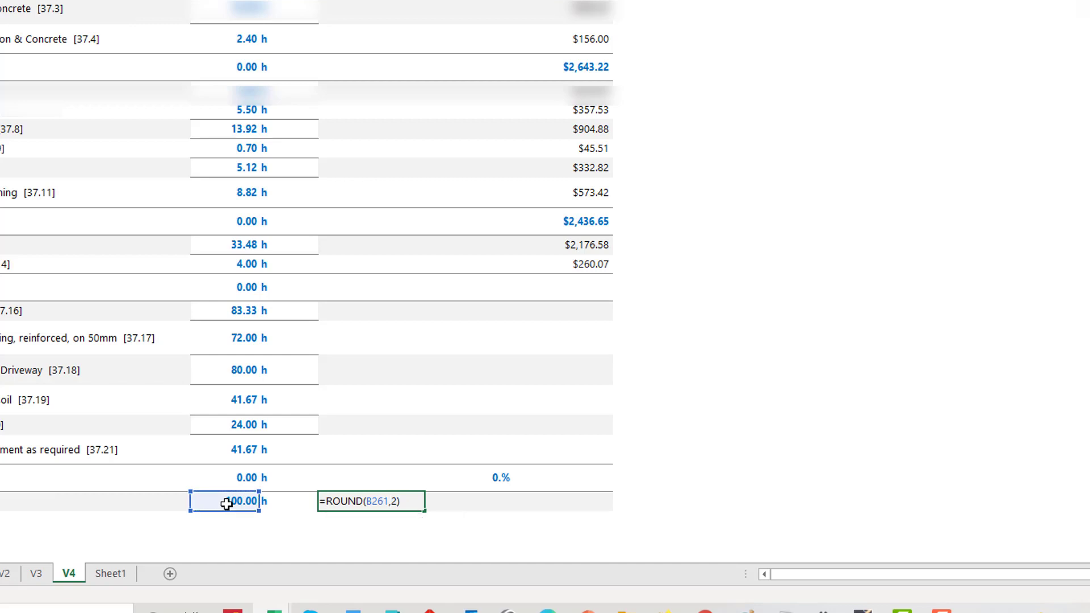
left_click(300, 540)
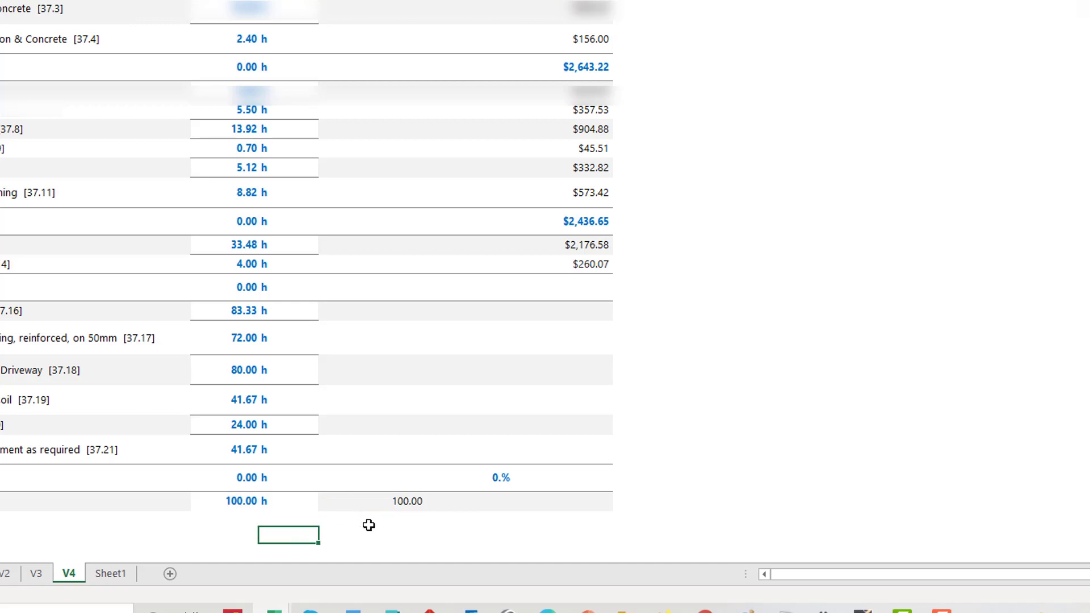
left_click(401, 505)
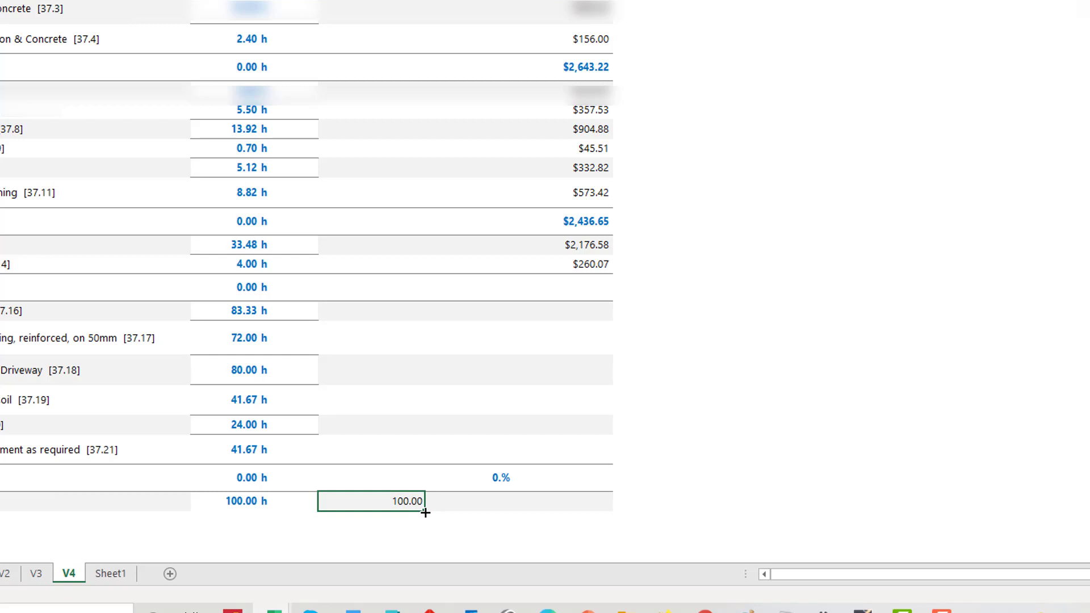
left_click_drag(425, 508, 390, 185)
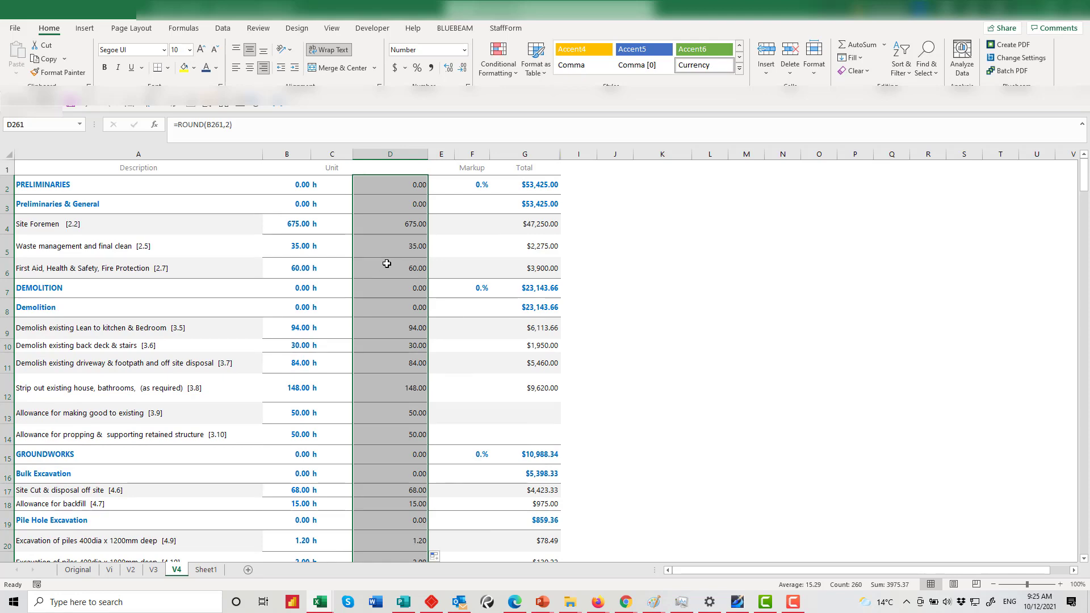
Copy the rounded column D and paste it into column B as values only
right_click(379, 189)
left_click(406, 214)
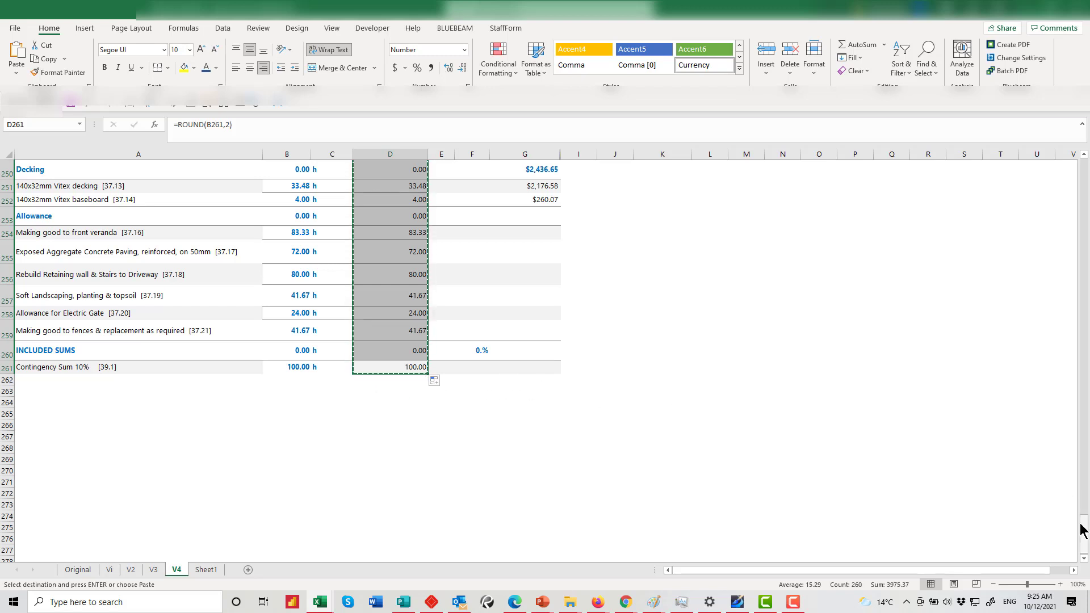
left_click_drag(1081, 531, 1083, 170)
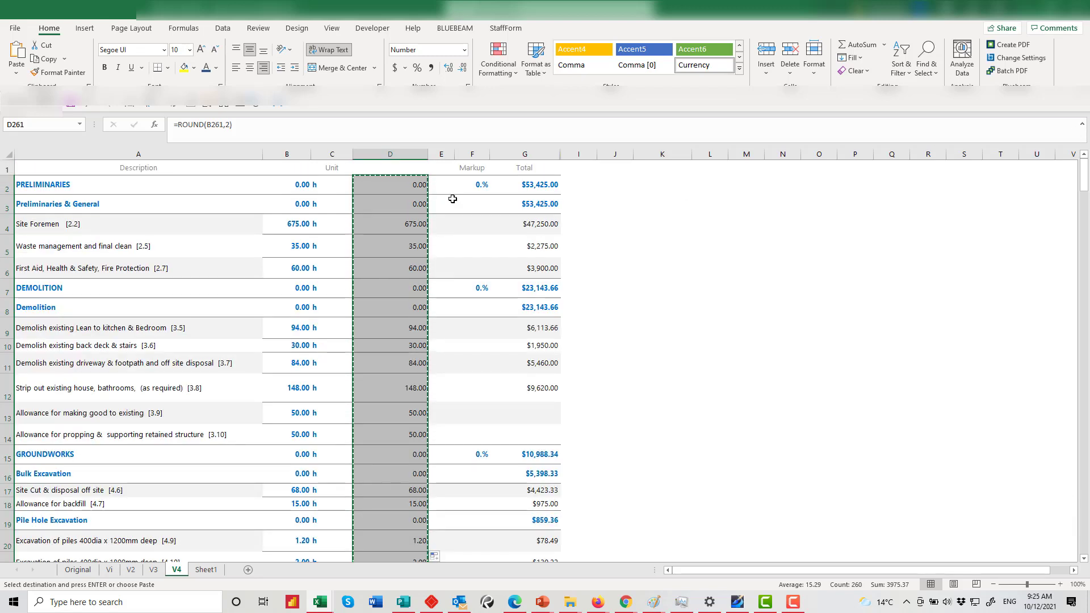
right_click(288, 184)
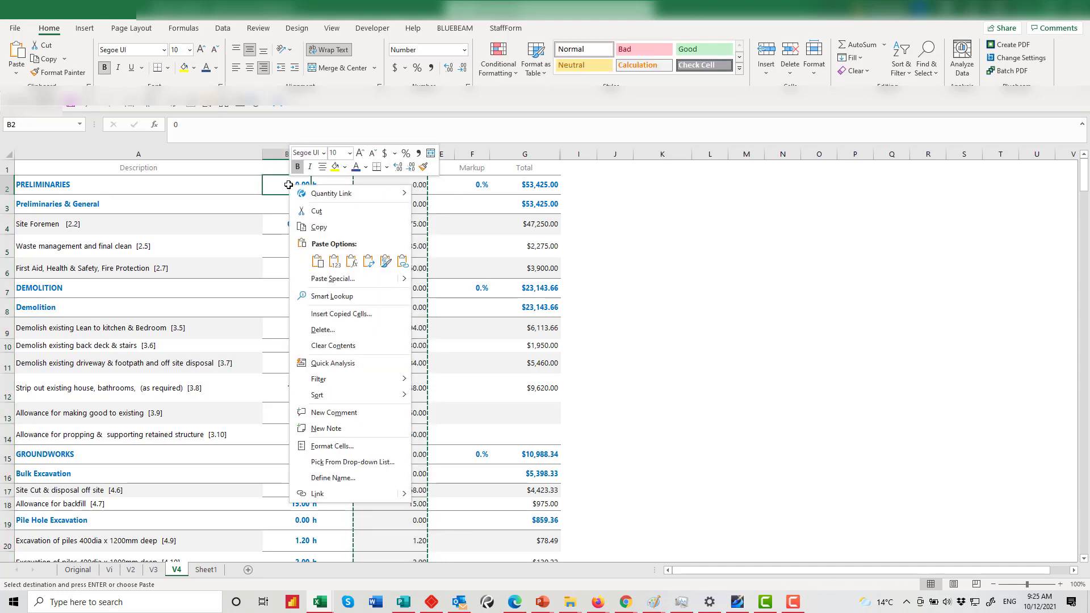
left_click(333, 261)
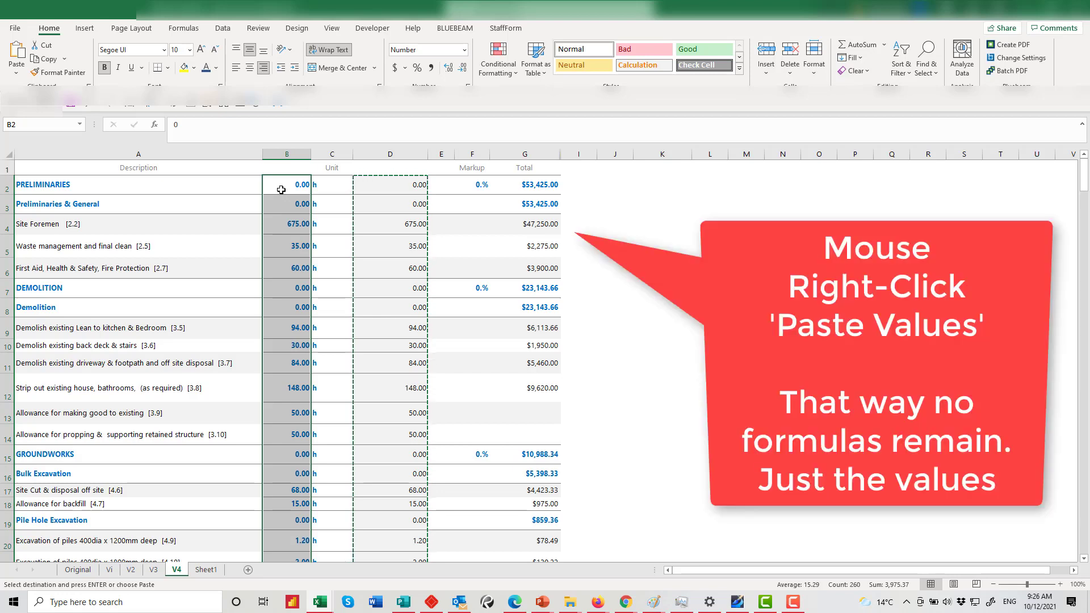
right_click(284, 195)
left_click(326, 249)
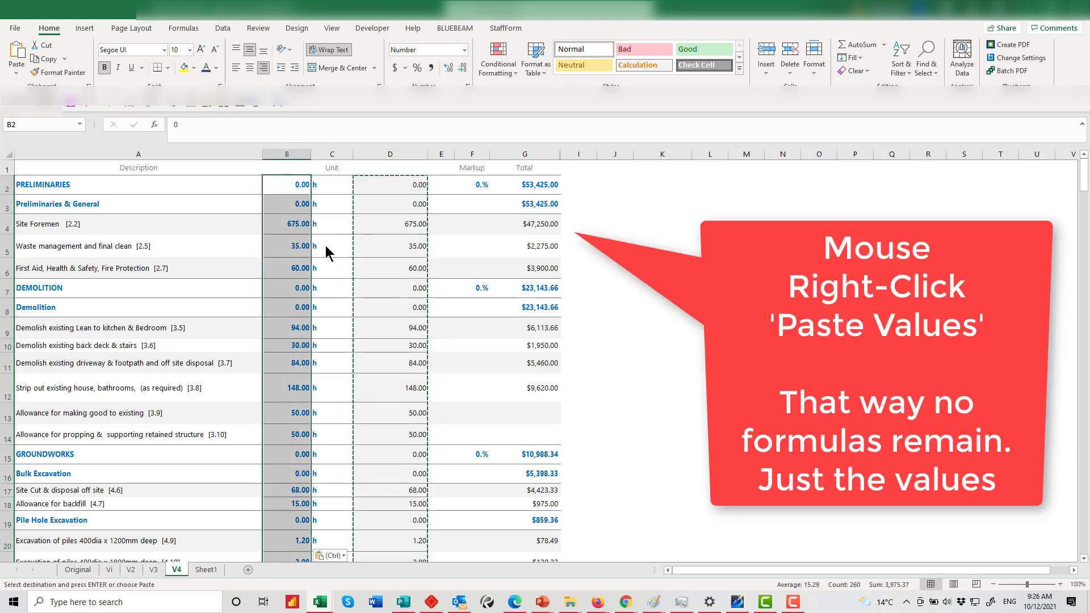
left_click(340, 270)
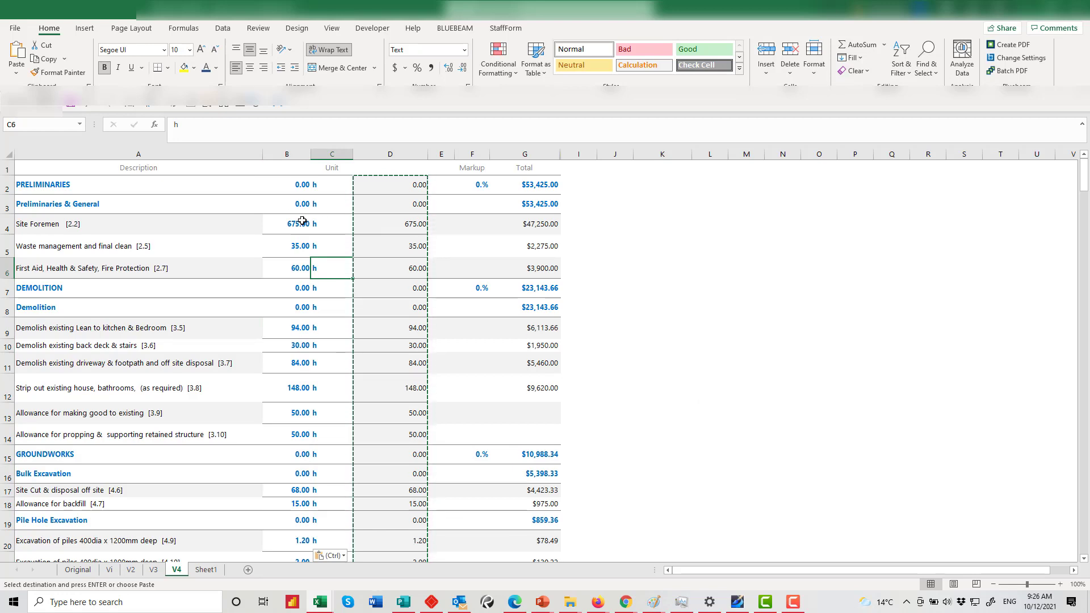
left_click(391, 154)
right_click(401, 154)
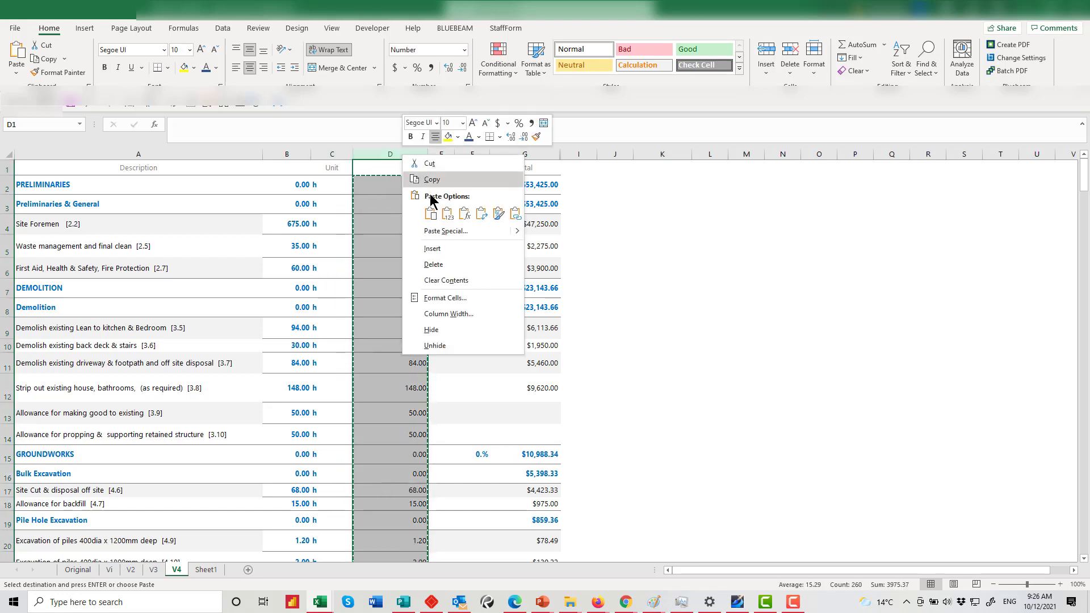
Delete the rounded helper column D, widen the new column D, and review the B and C entries
left_click(434, 264)
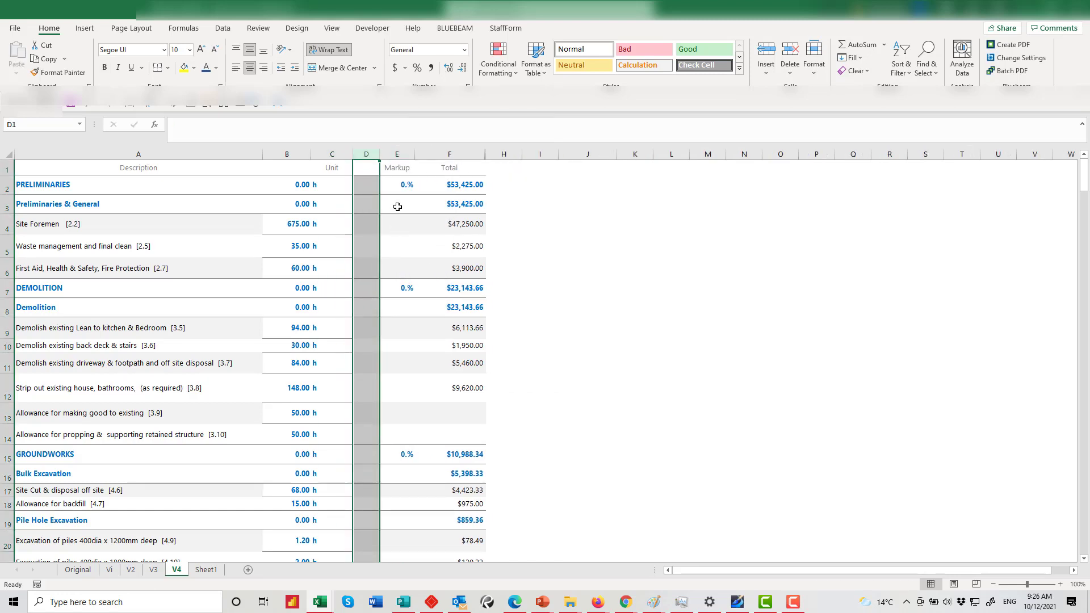
left_click_drag(380, 154, 414, 155)
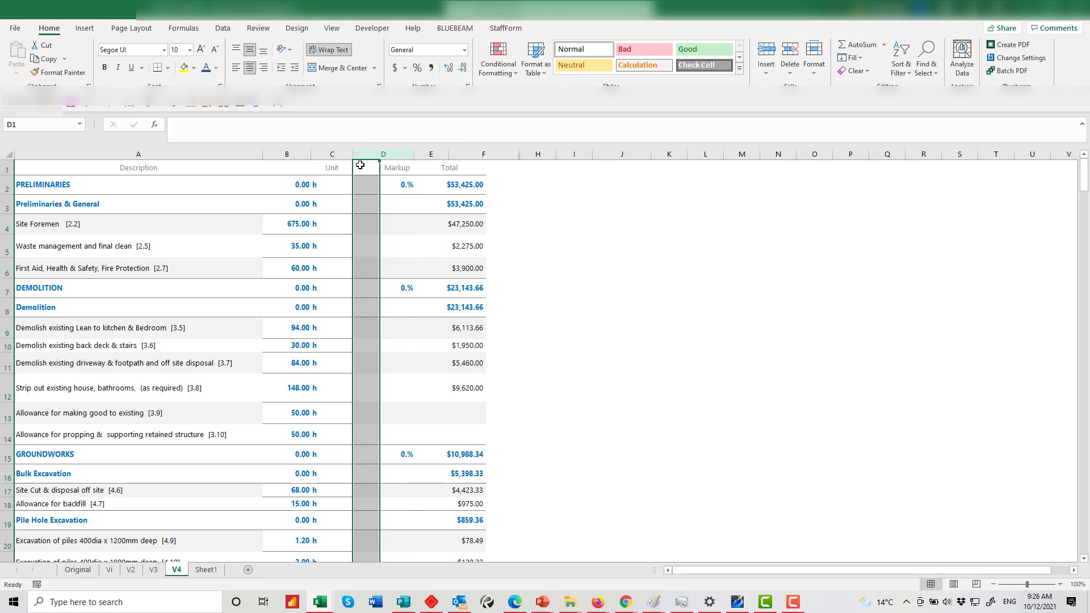
left_click(336, 189)
left_click(301, 184)
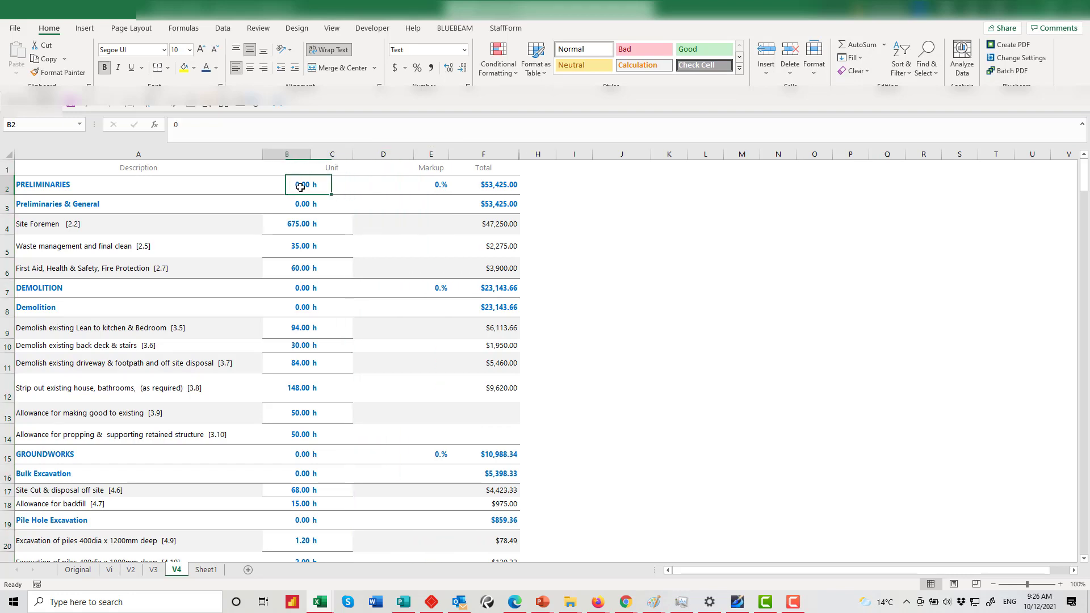
left_click(341, 184)
left_click(305, 224)
left_click(321, 224)
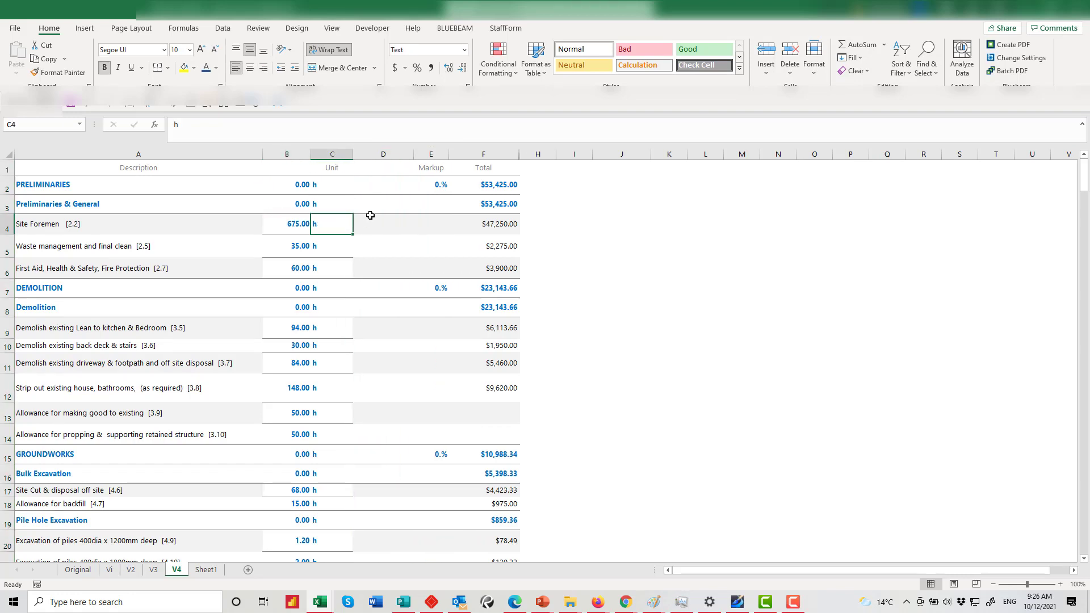
Enter =B2&C2 in D2 and fill it down column D to row 261
left_click(376, 187)
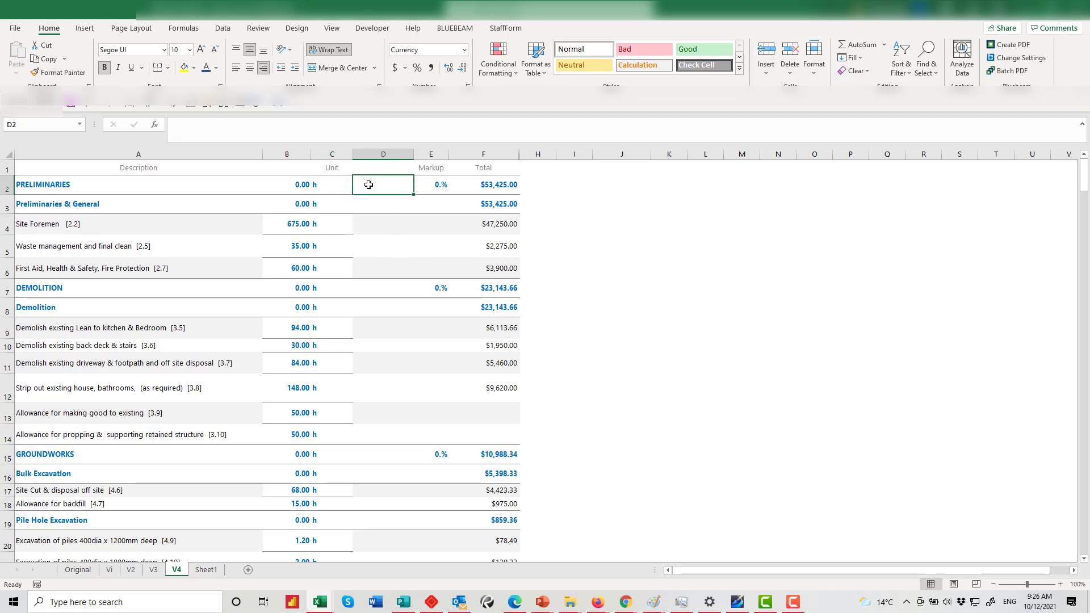
type("=")
left_click(297, 186)
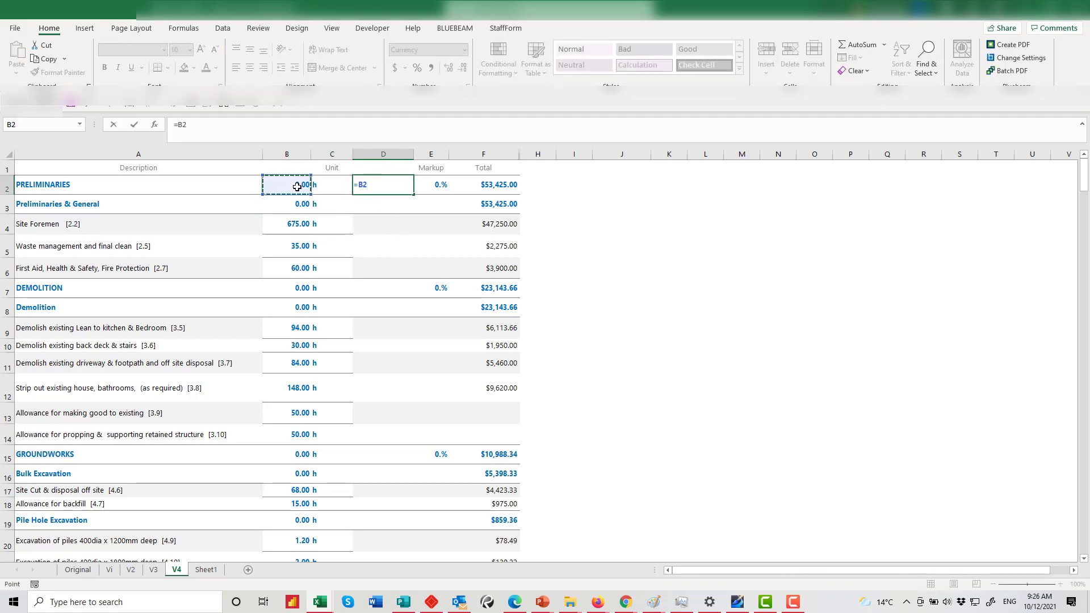
type("&")
left_click(331, 185)
key("Return")
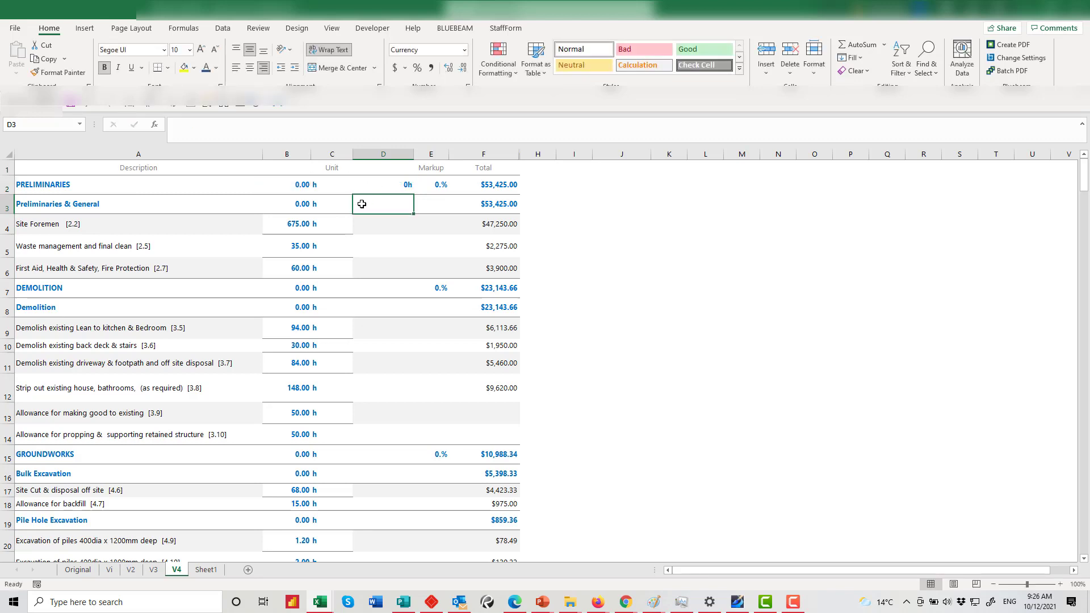
left_click(364, 184)
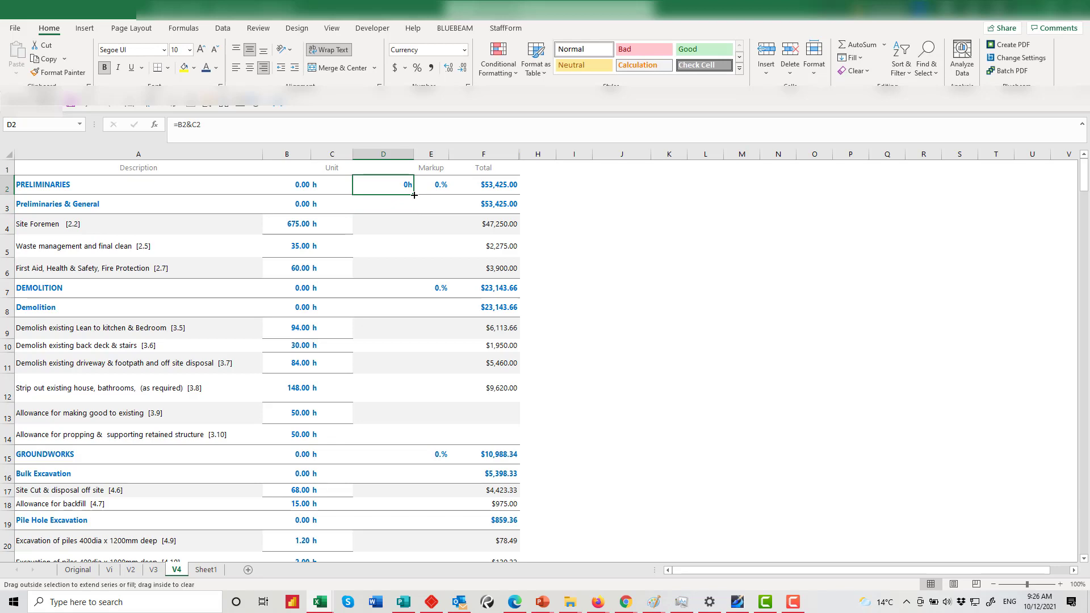
left_click_drag(415, 212, 372, 547)
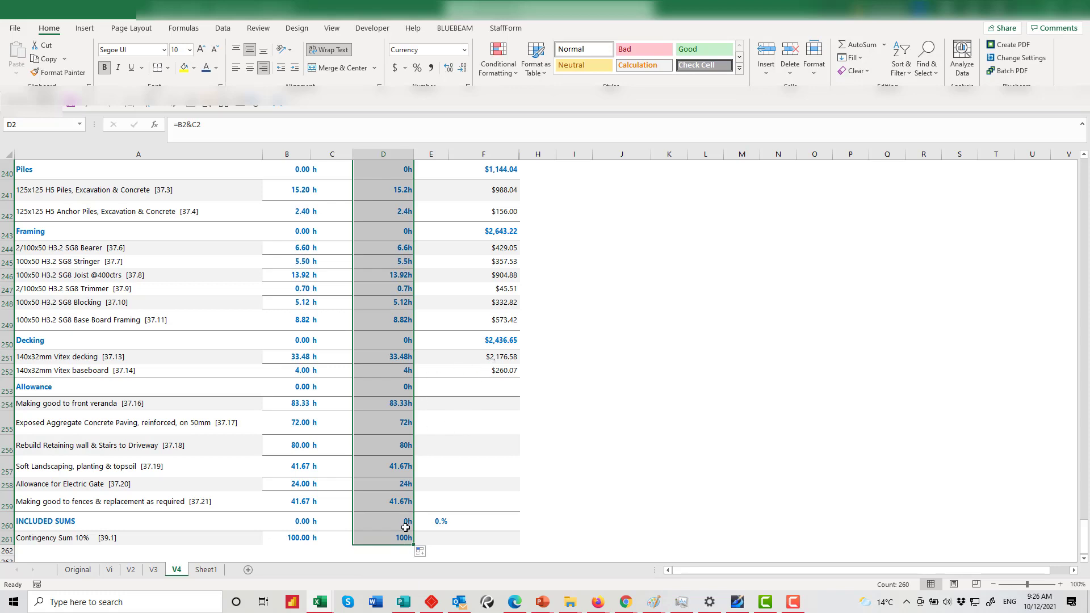
scroll(405, 527, "up", 20)
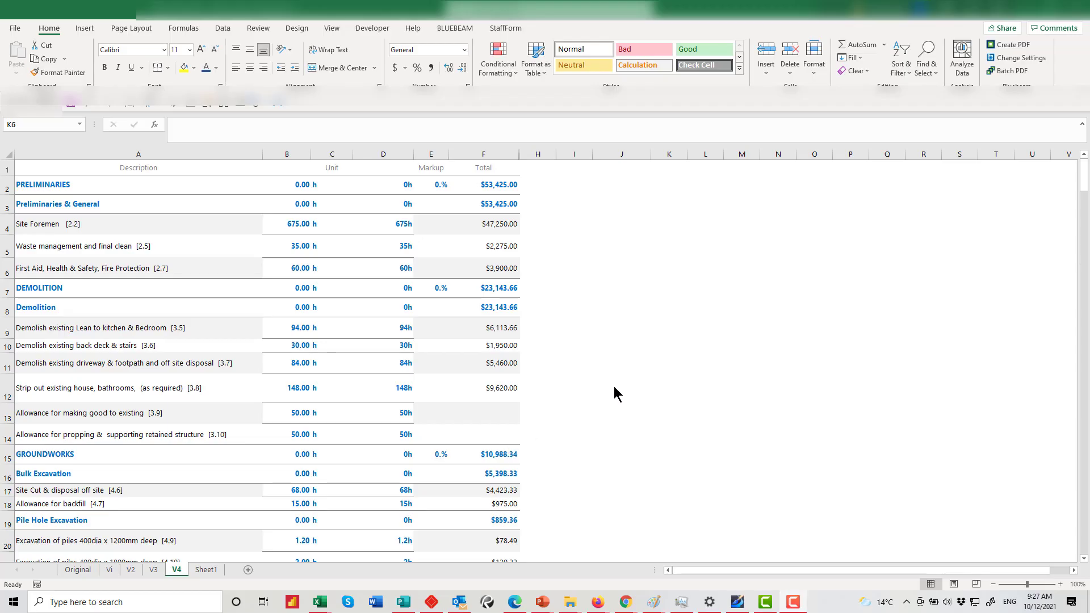
Duplicate the V4 sheet with Move or Copy, ticking Create a copy
left_click(179, 571)
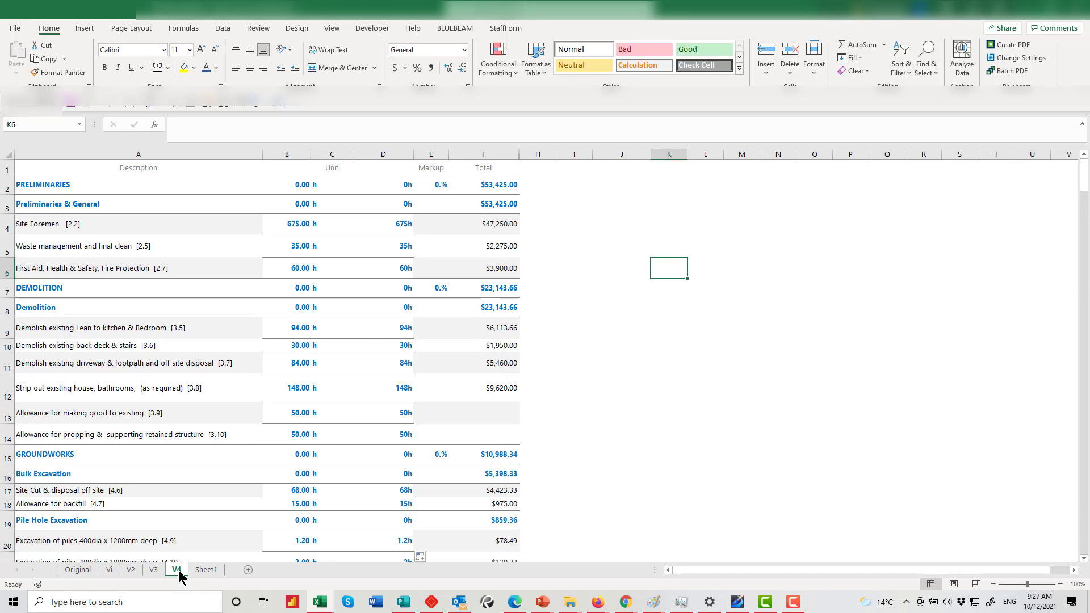
right_click(177, 572)
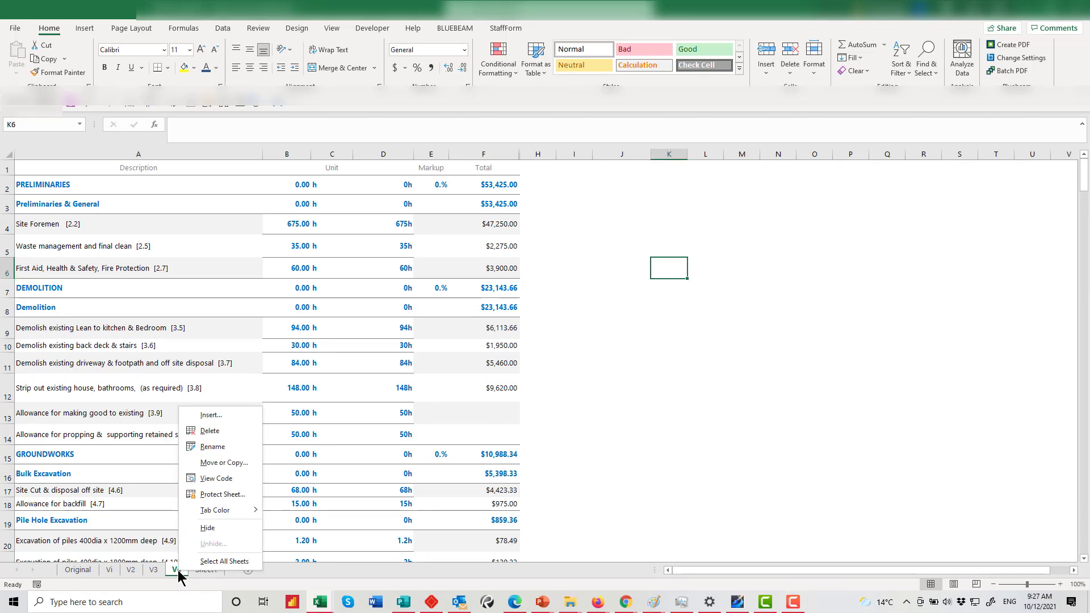
left_click(222, 462)
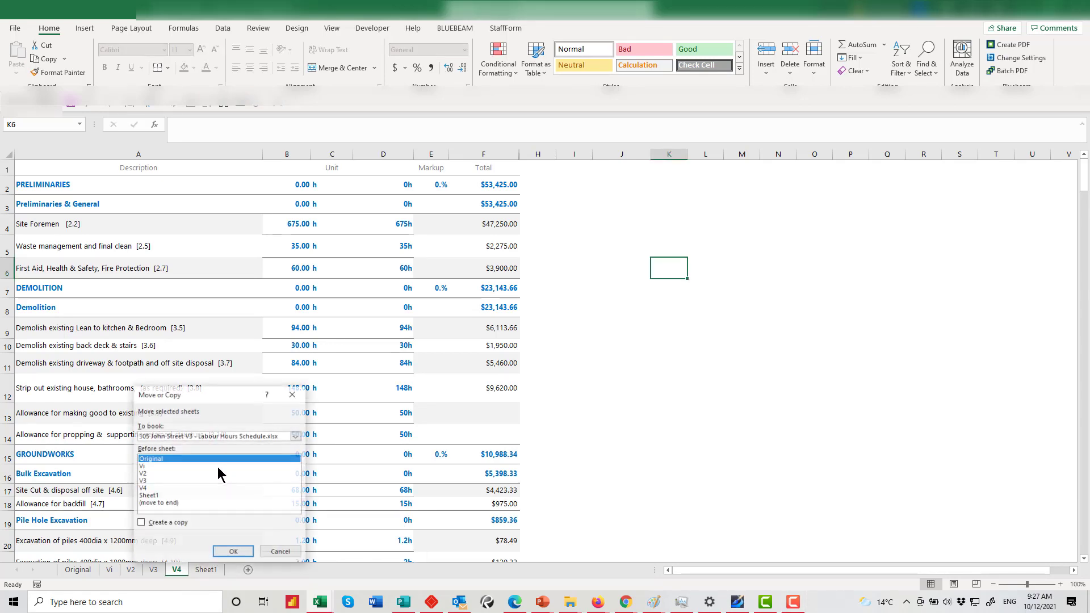
left_click(165, 488)
left_click(149, 522)
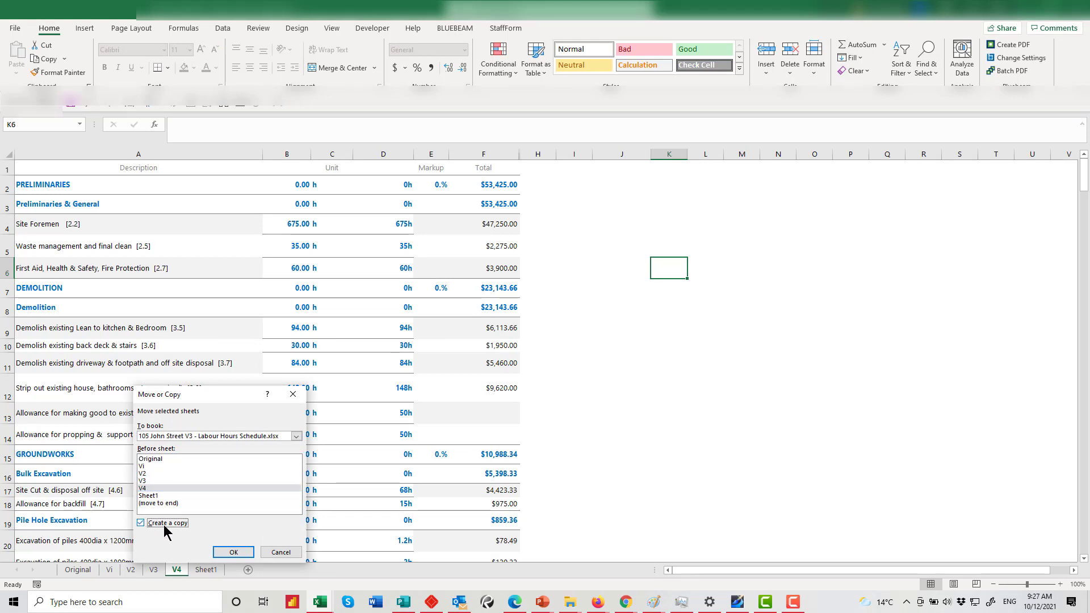
left_click(233, 552)
Rename the V4 (2) copy to V5 and drag V4 ahead of it
right_click(183, 572)
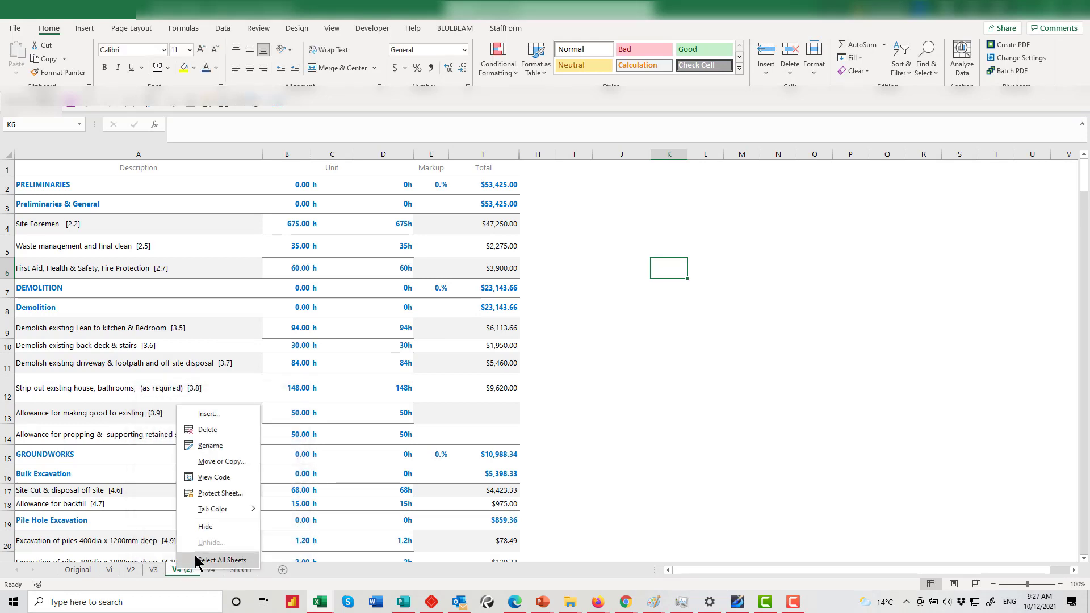
left_click(211, 445)
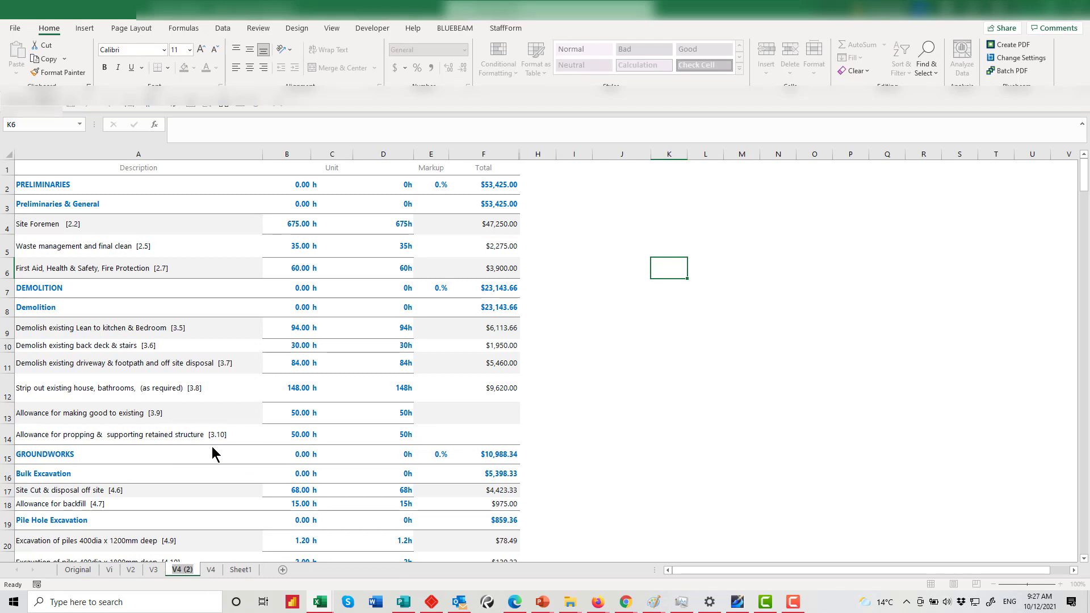
type("V5")
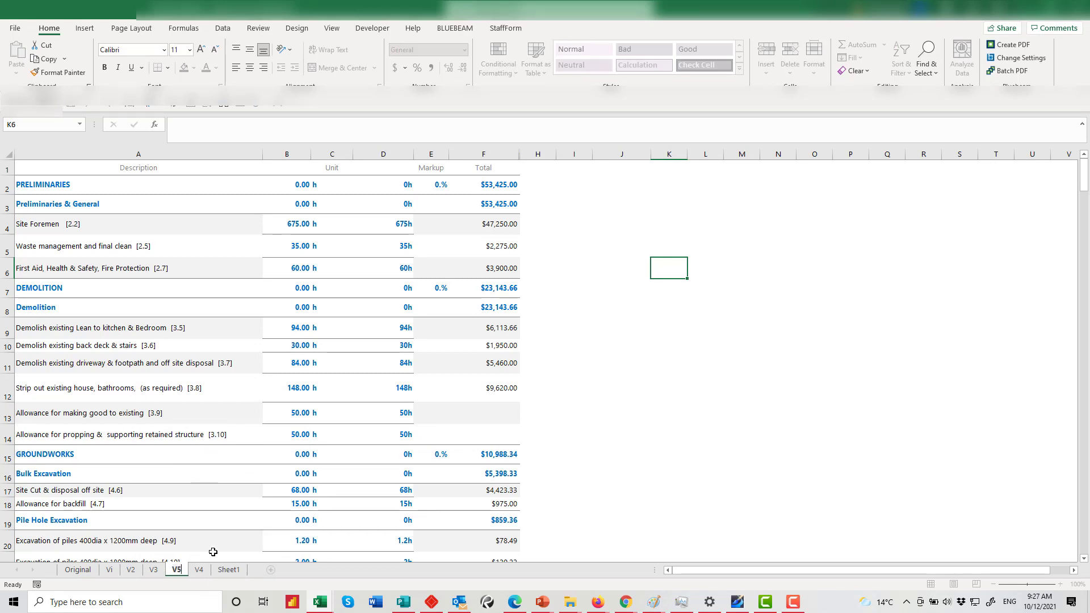
left_click(203, 569)
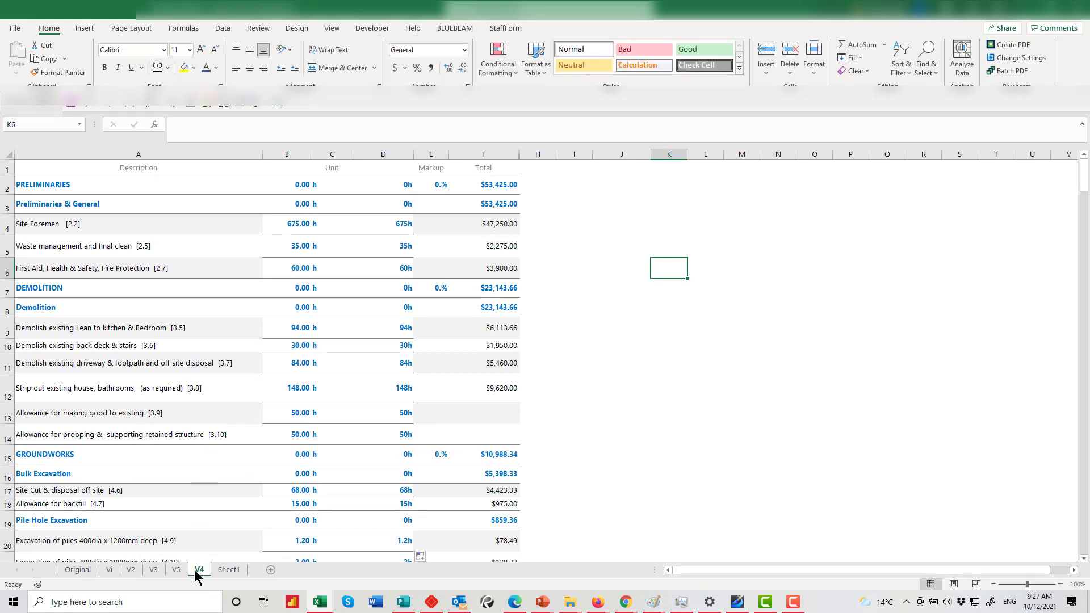
left_click_drag(195, 569, 171, 569)
On the V5 sheet, delete the Unit and combined hours columns C and D
left_click(199, 570)
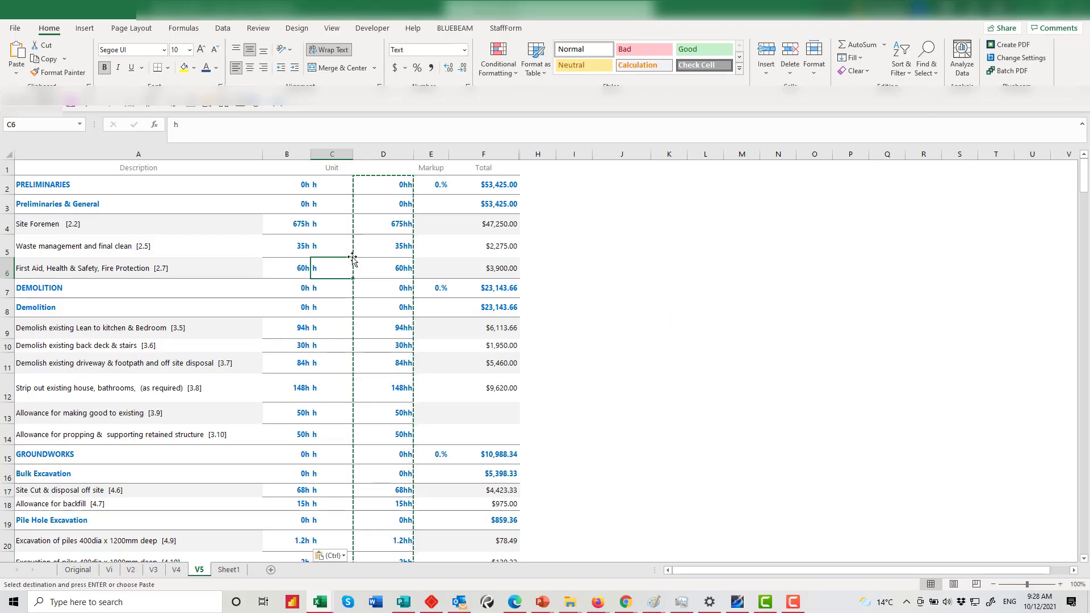
left_click(624, 344)
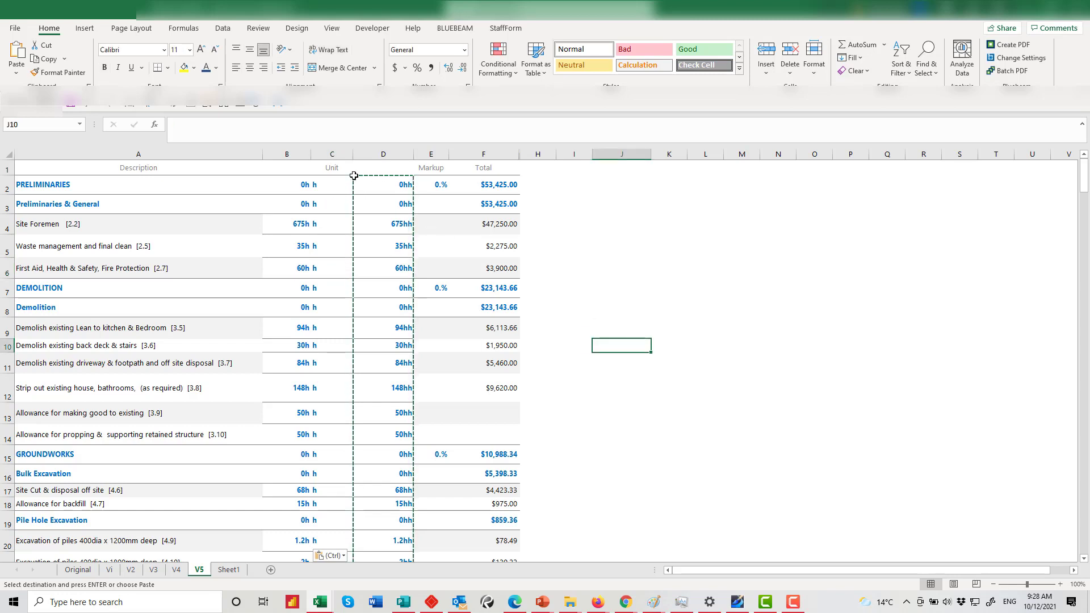
left_click_drag(340, 154, 389, 159)
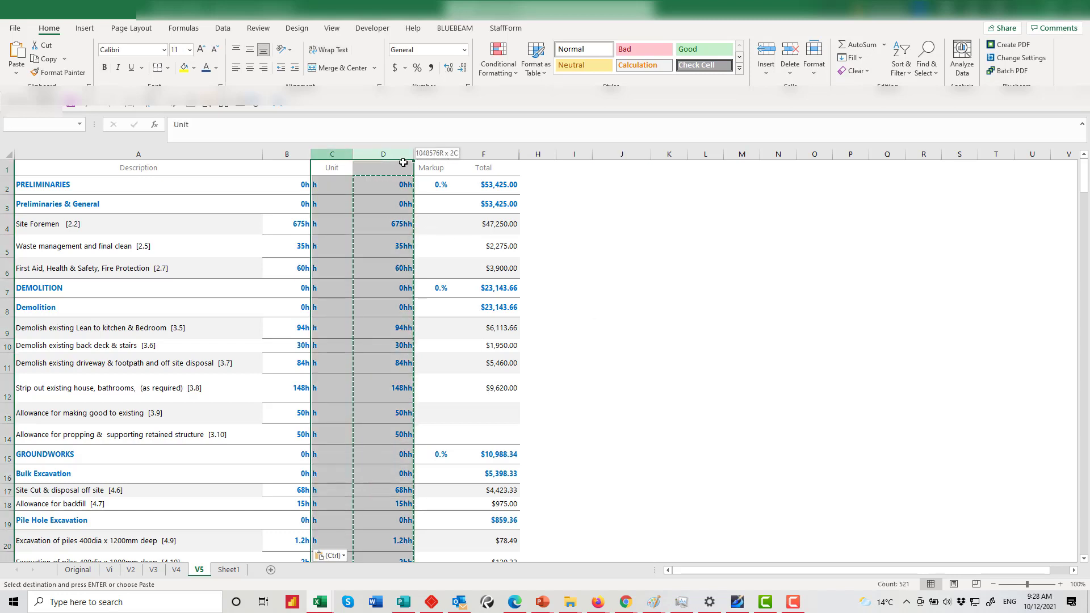
right_click(403, 163)
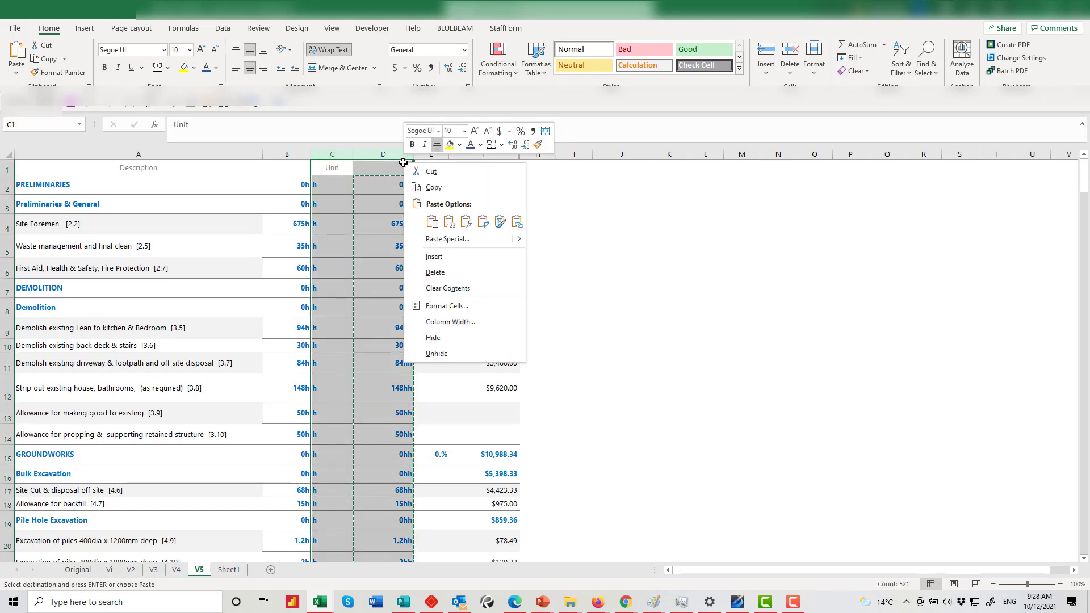
left_click(435, 272)
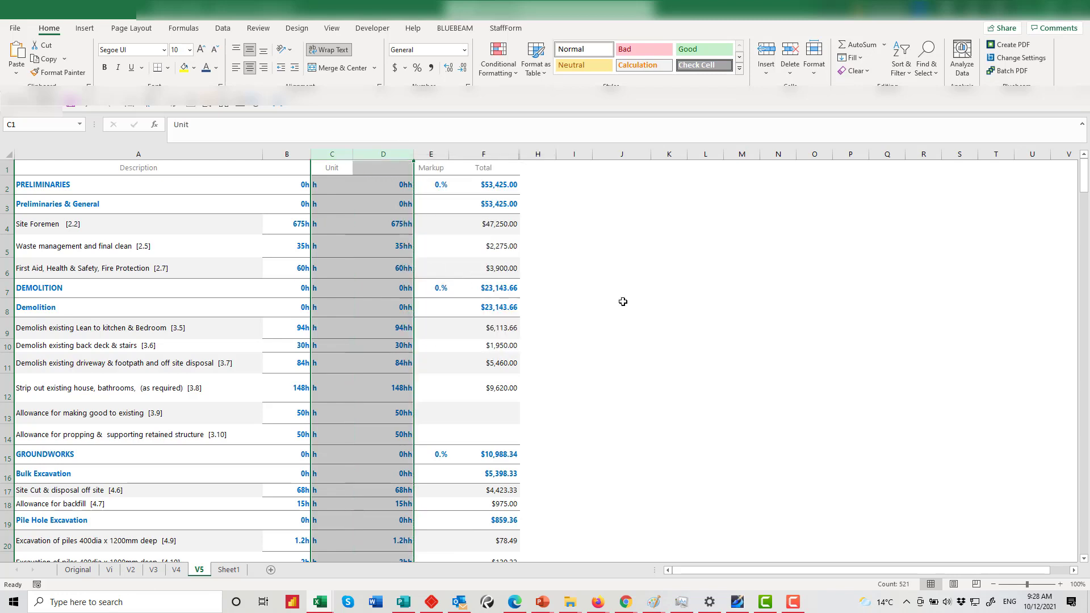
Delete the Markup column and return to cell A1
left_click(328, 154)
right_click(332, 154)
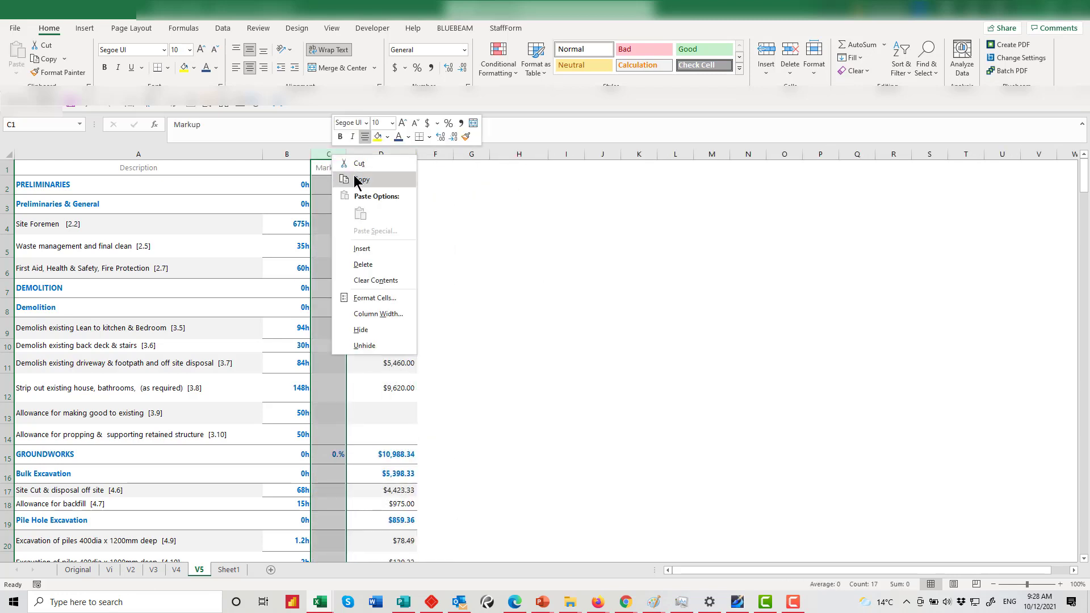
left_click(366, 265)
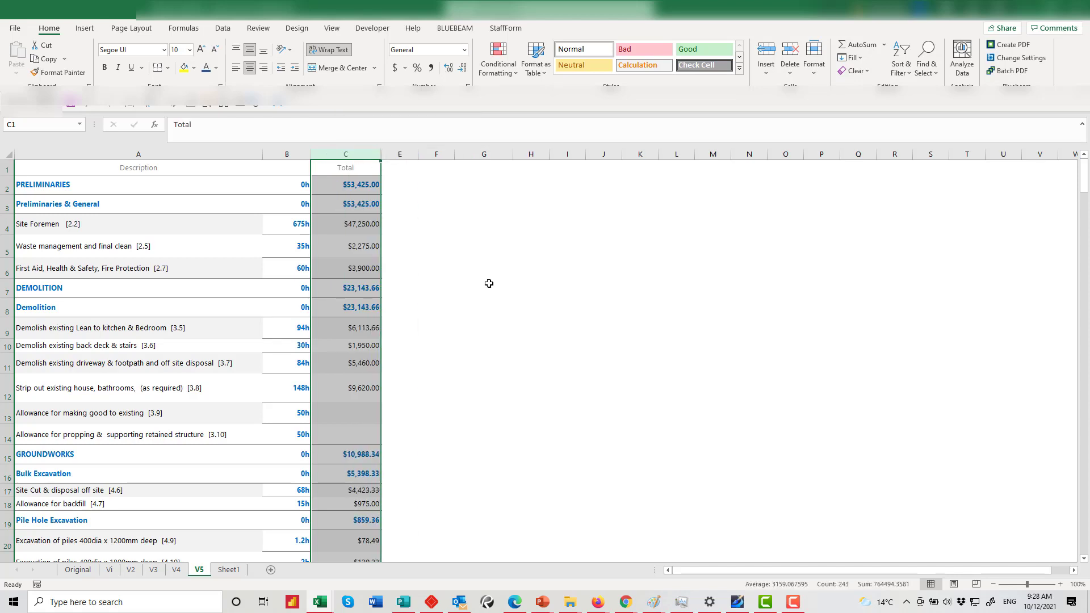
key("ctrl+Home")
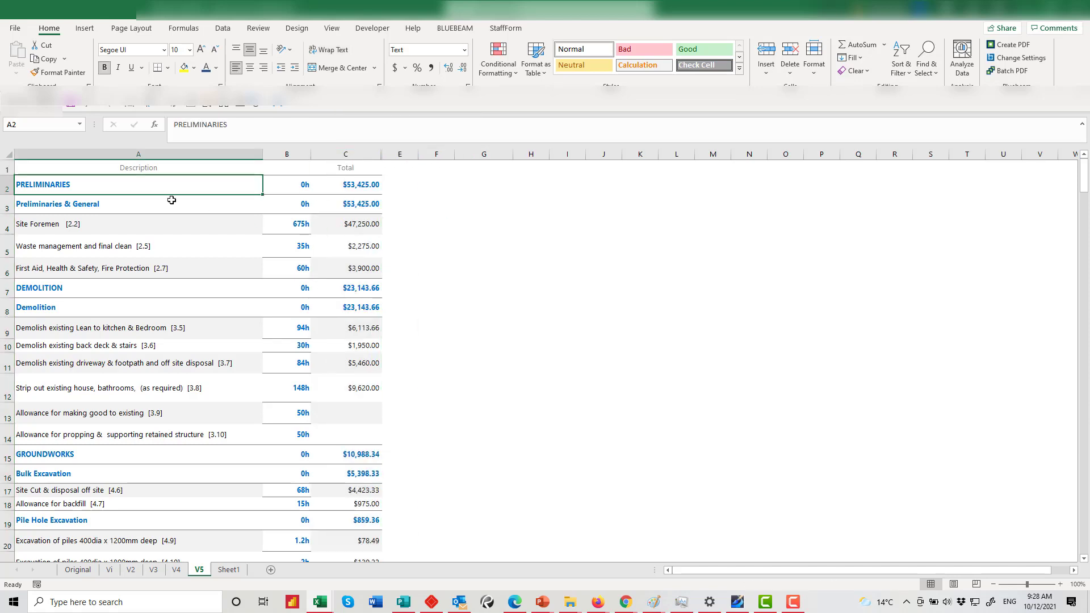
Review the PRELIMINARIES row values and locate the blank allowance totals
left_click(106, 203)
left_click(105, 226)
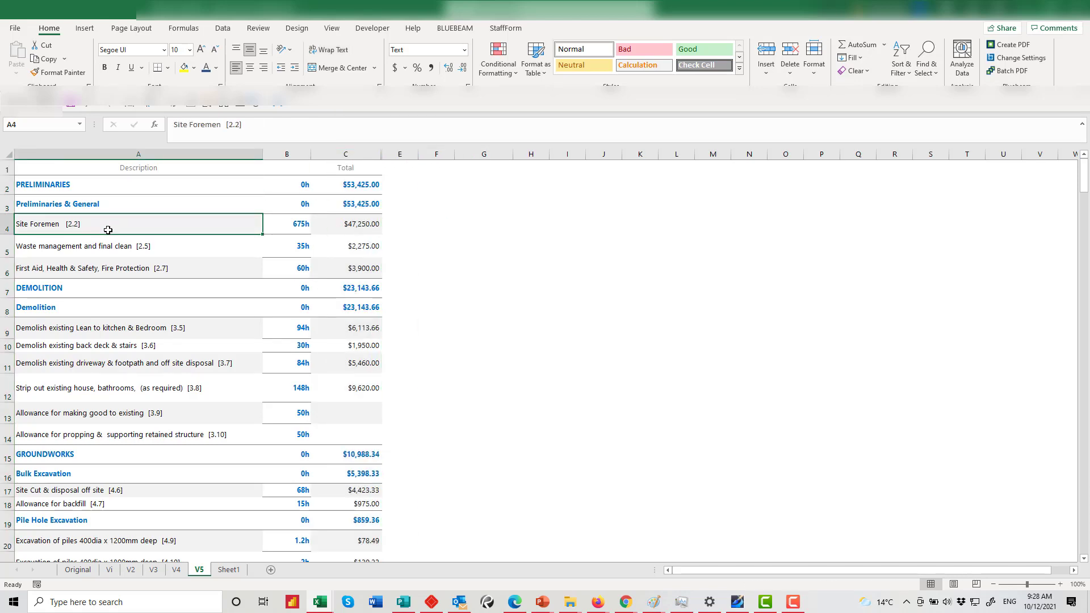
left_click(311, 184)
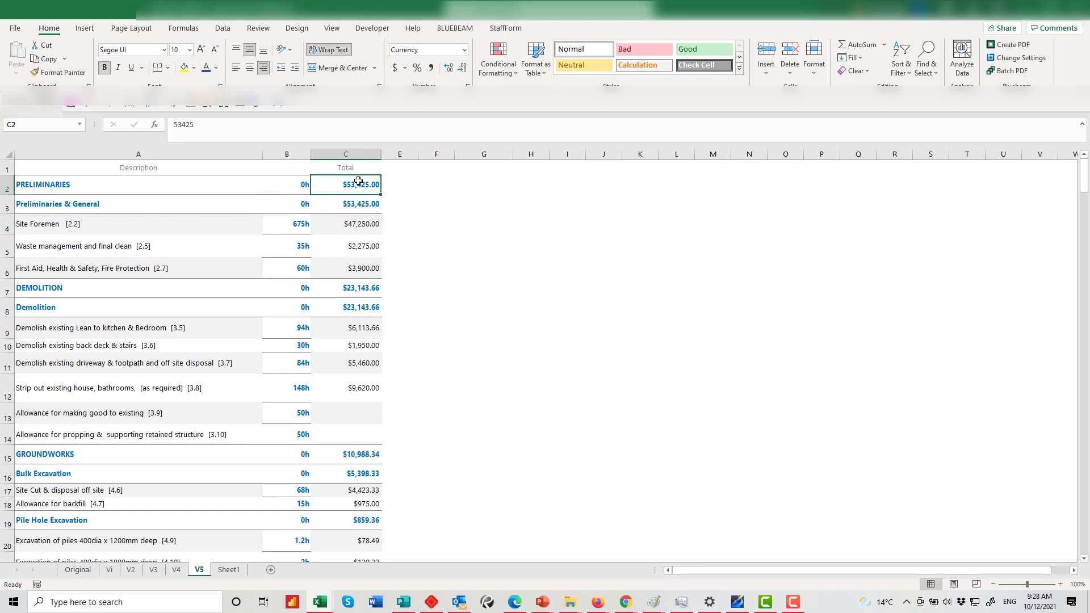
left_click(300, 186)
left_click(340, 188)
left_click(354, 417)
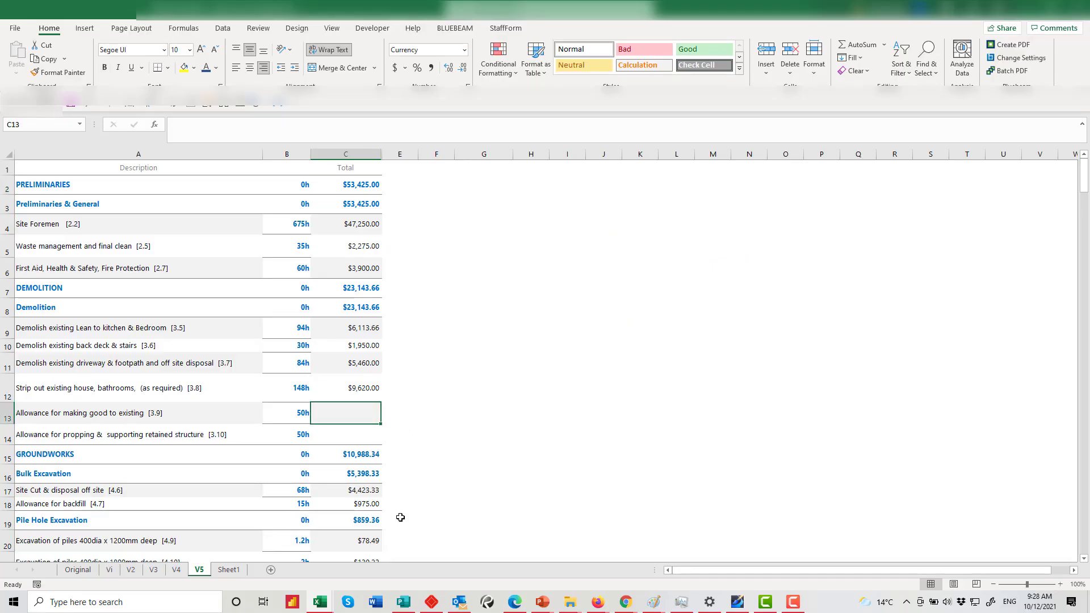
scroll(400, 517, "down", 11)
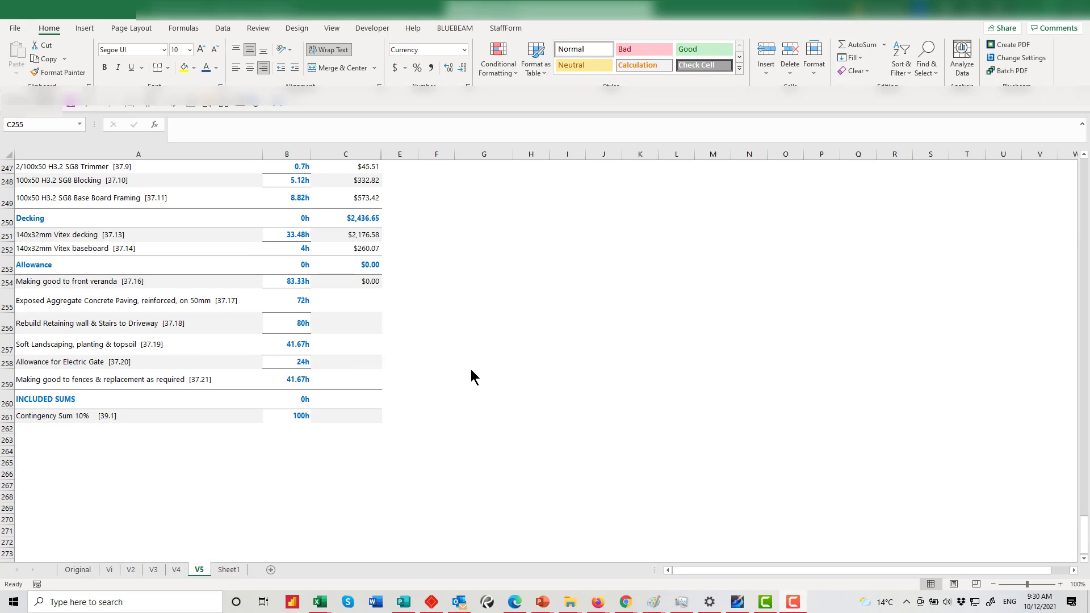
Enter 0 in the blank totals from Exposed Aggregate Concrete Paving through Making good to fences
left_click(369, 305)
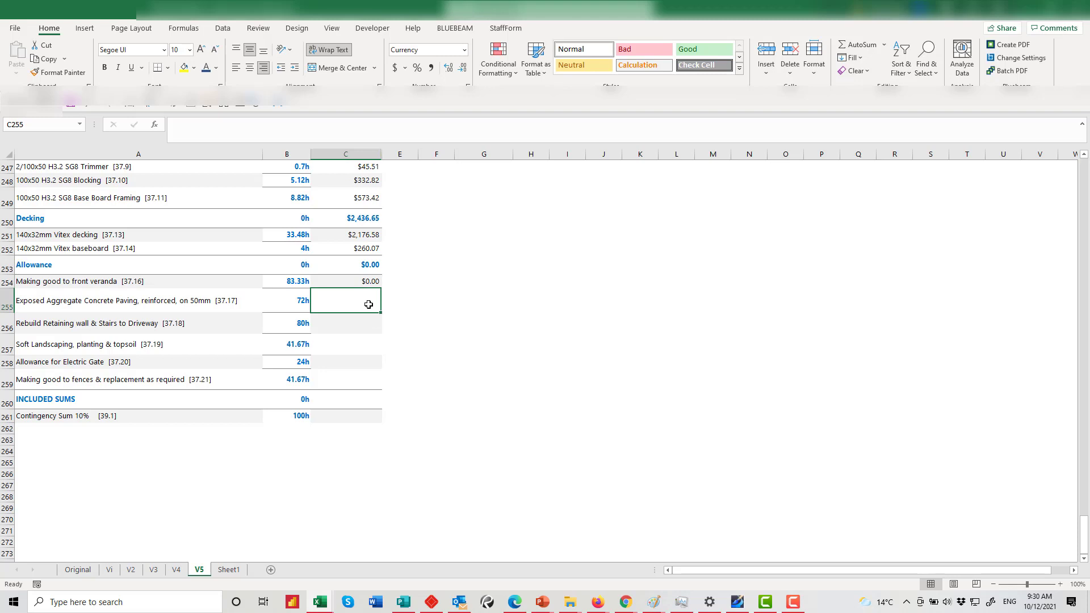
type("0")
left_click(375, 329)
type("00")
left_click(372, 344)
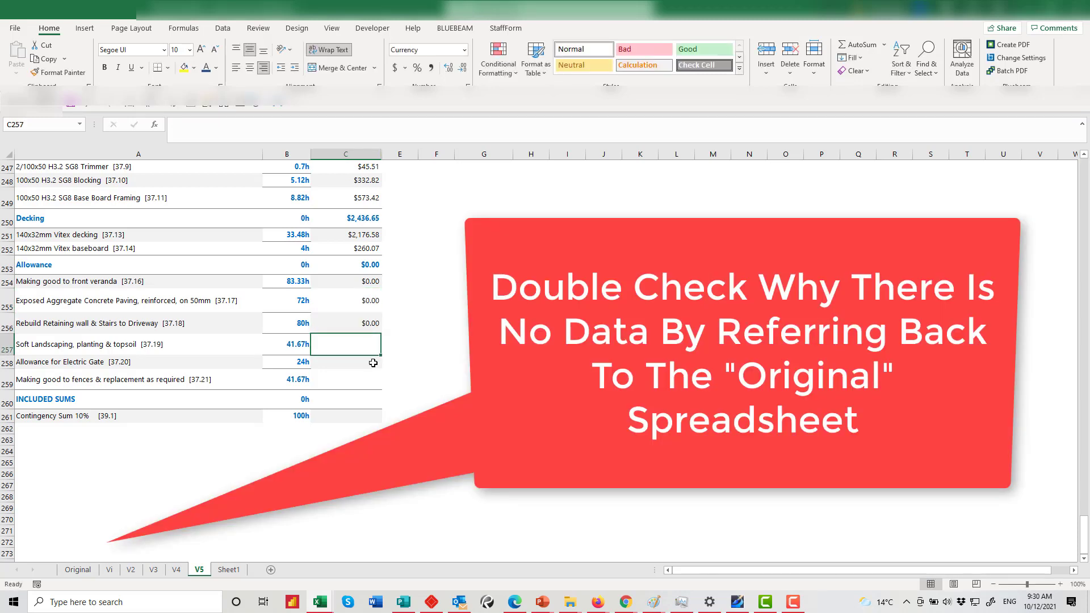
type("0")
left_click(369, 359)
type("0")
left_click(367, 388)
type("0")
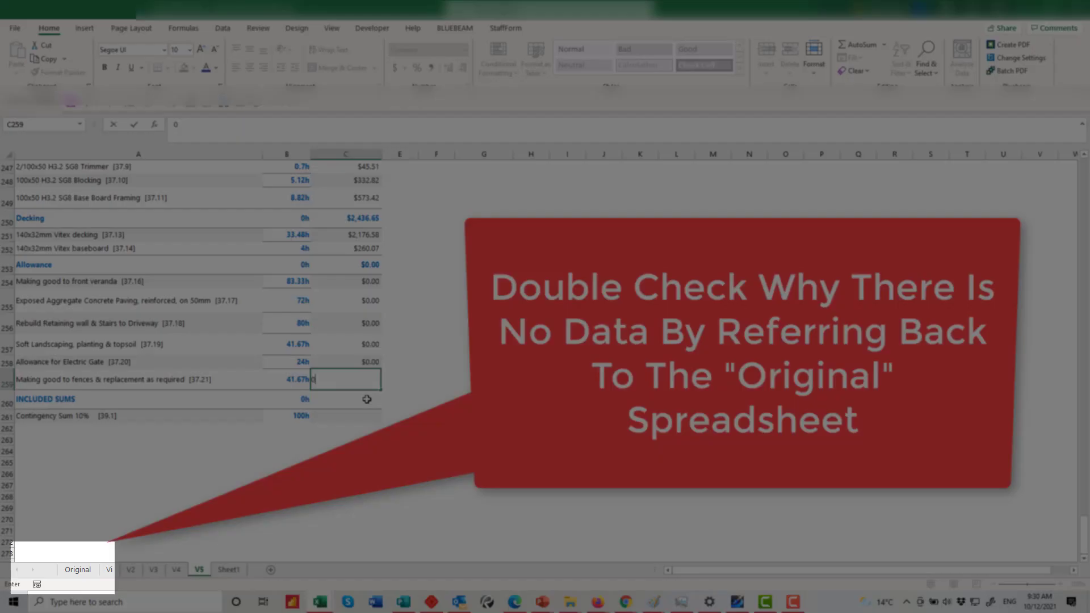
key("Return")
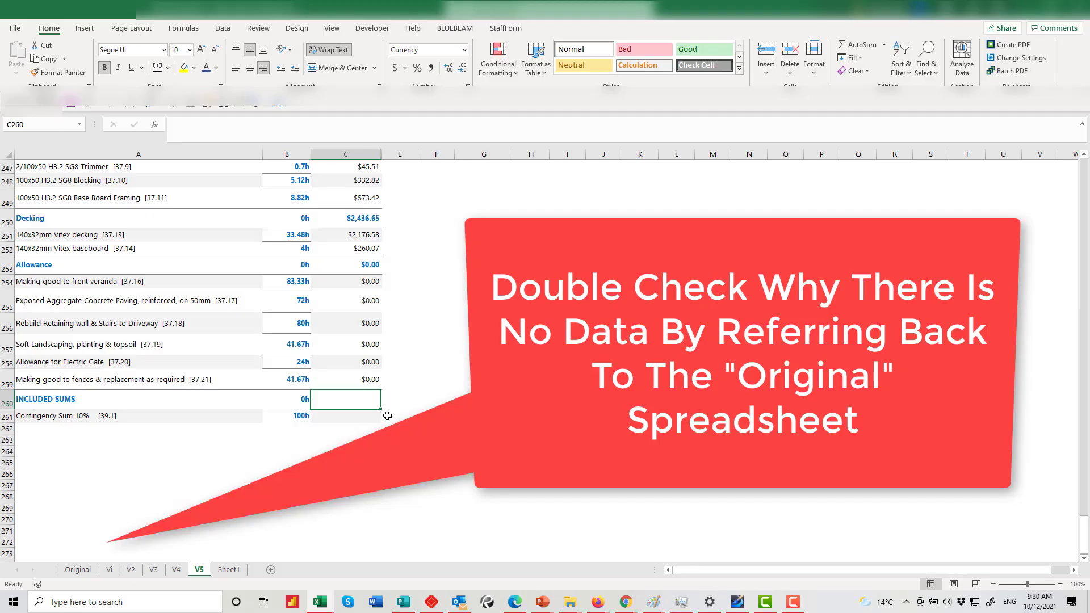
Enter 0 as the Contingency Sum total and check the INCLUDED SUMS total
left_click(375, 416)
type("0")
left_click(434, 416)
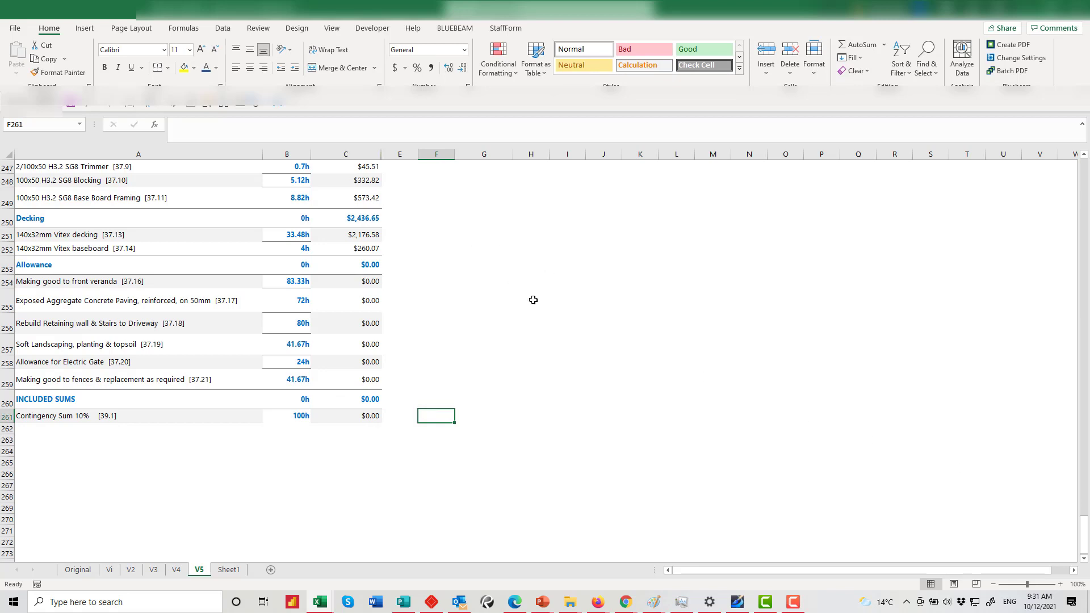
left_click(367, 401)
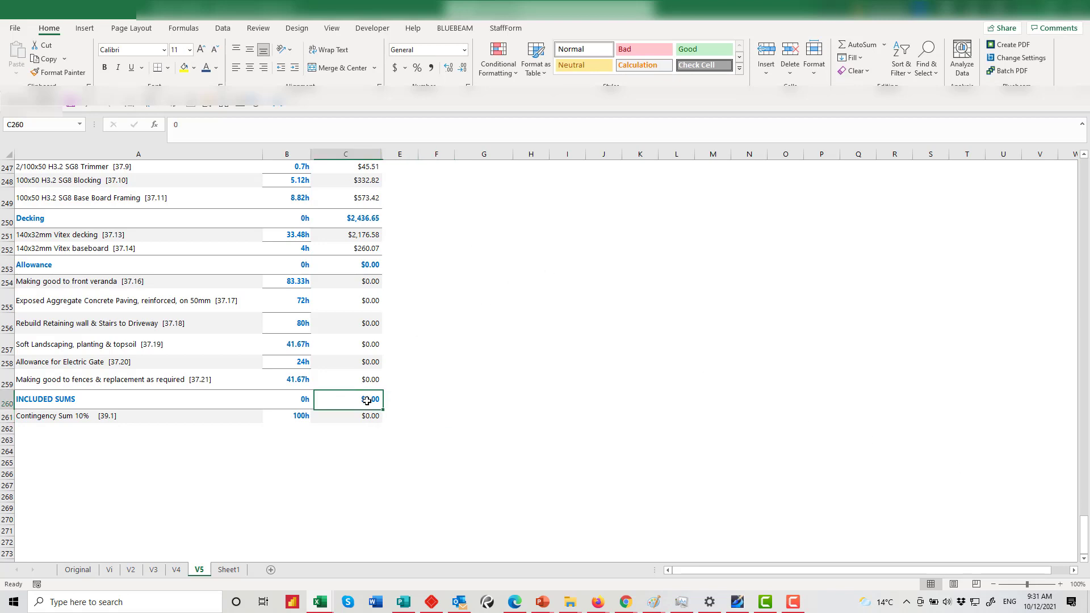
key("ctrl+Home")
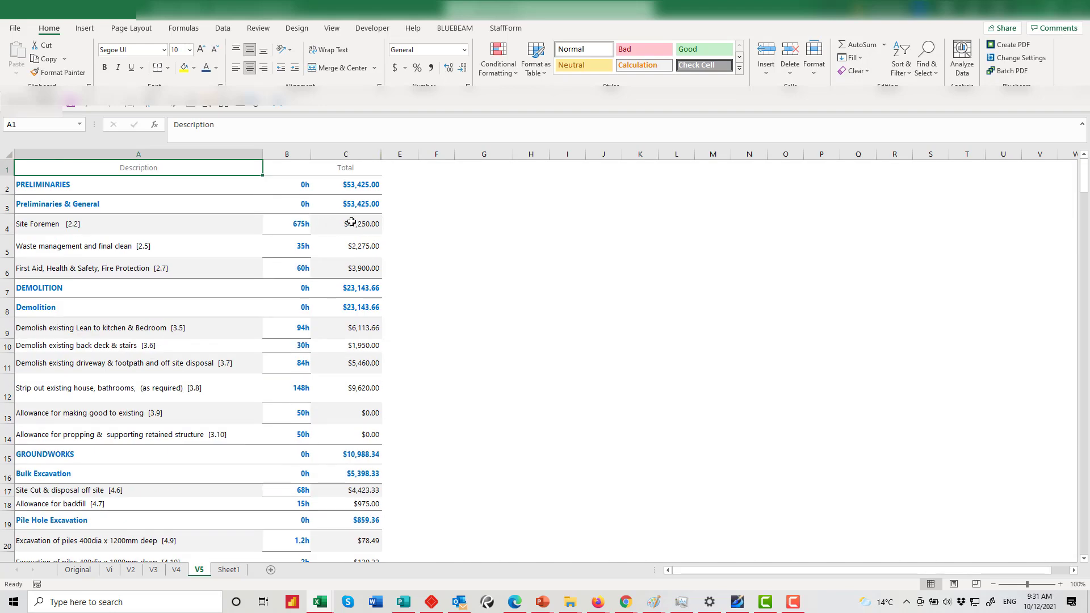
Check the PRELIMINARIES values, select heading row 1 for removal, and scroll through the data
left_click(125, 191)
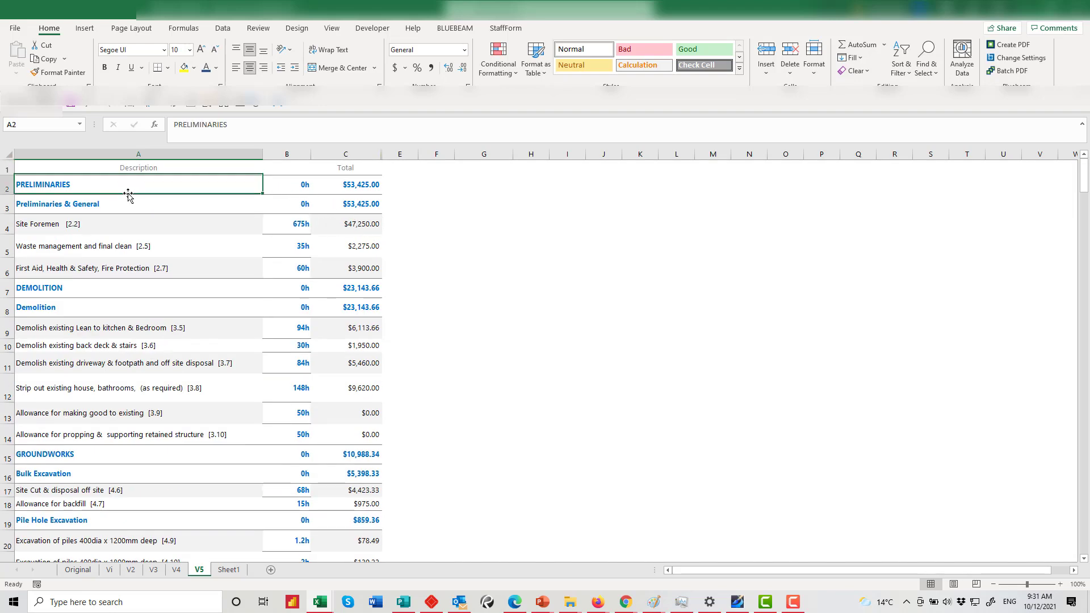
left_click(291, 187)
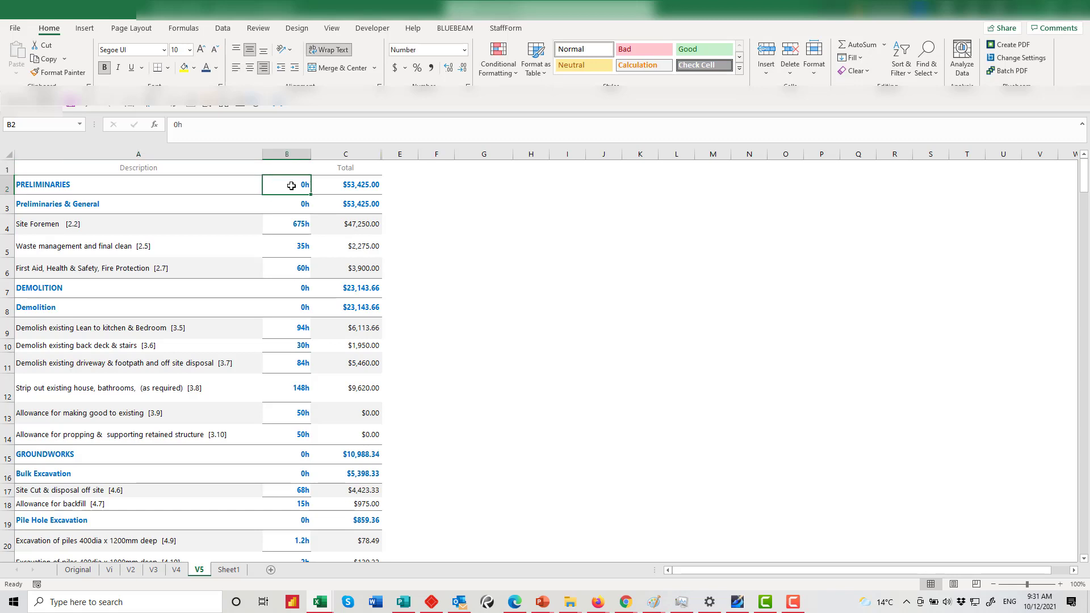
left_click(369, 190)
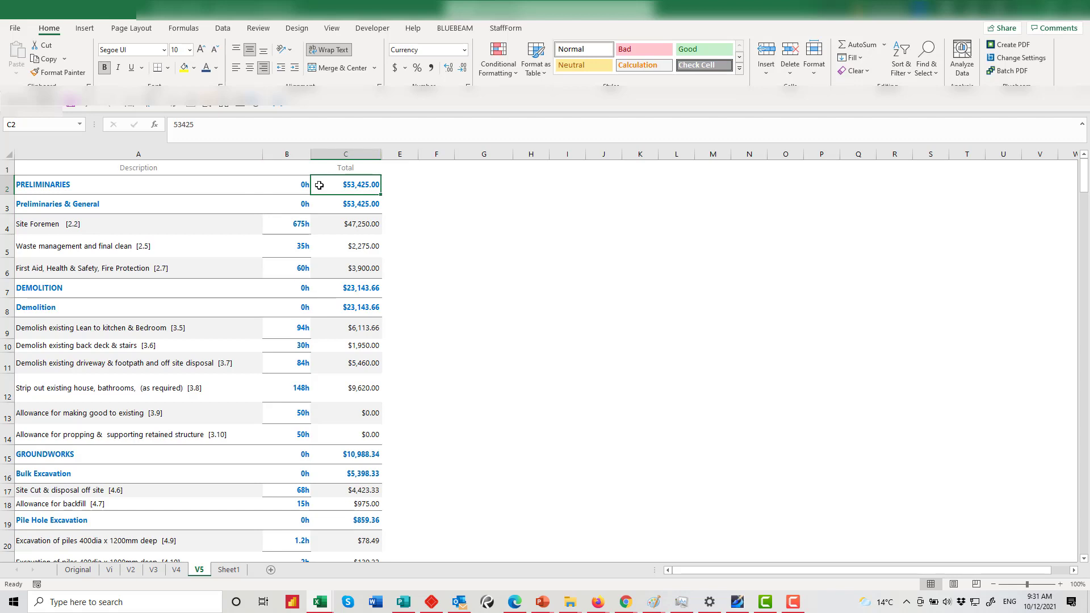
left_click(9, 170)
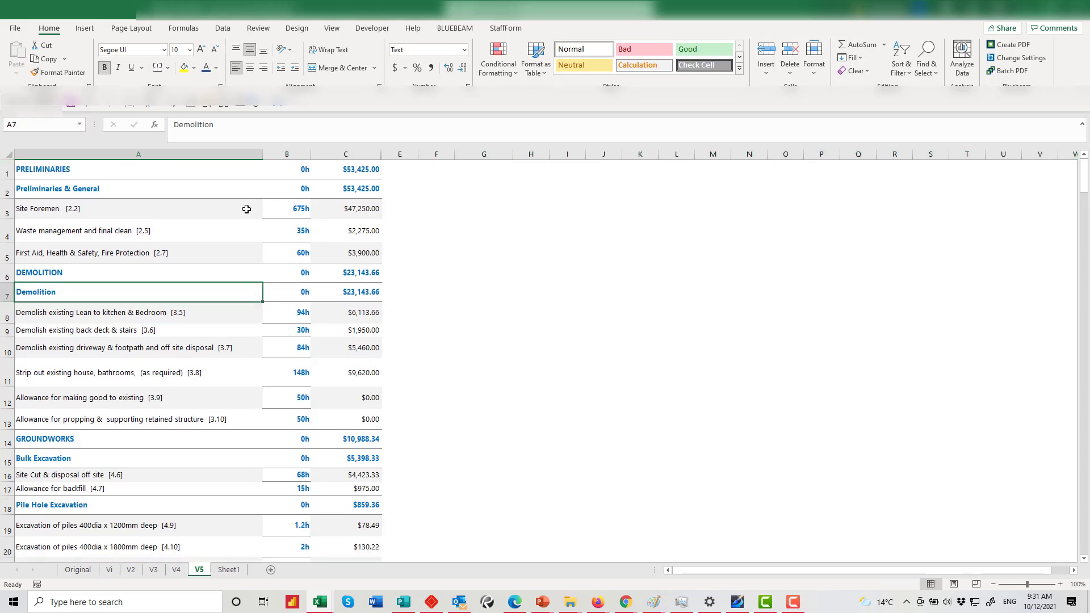
scroll(200, 353, "down", 11)
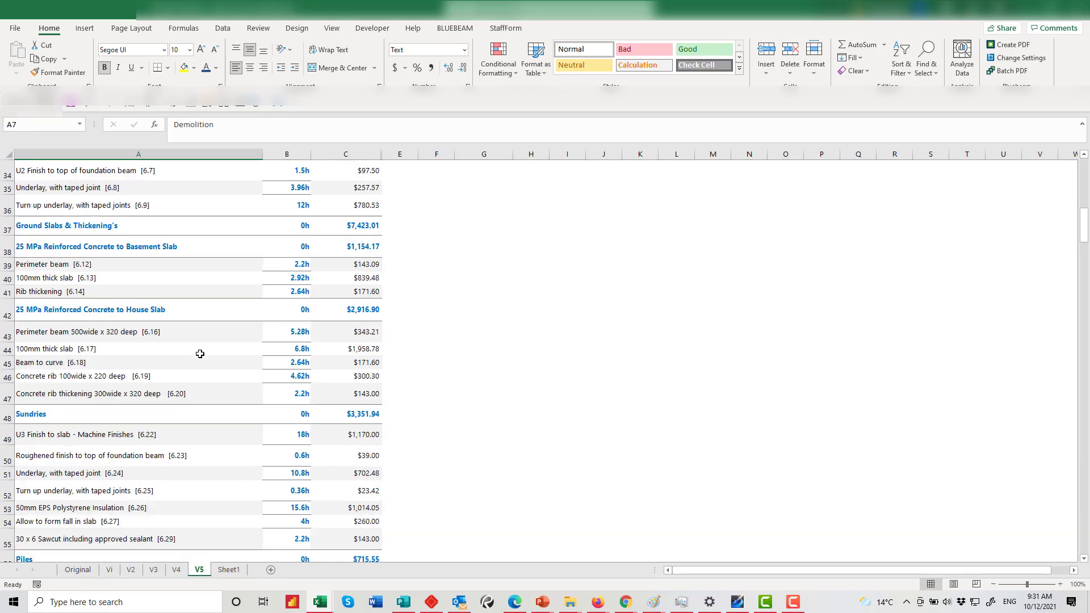
scroll(200, 354, "down", 20)
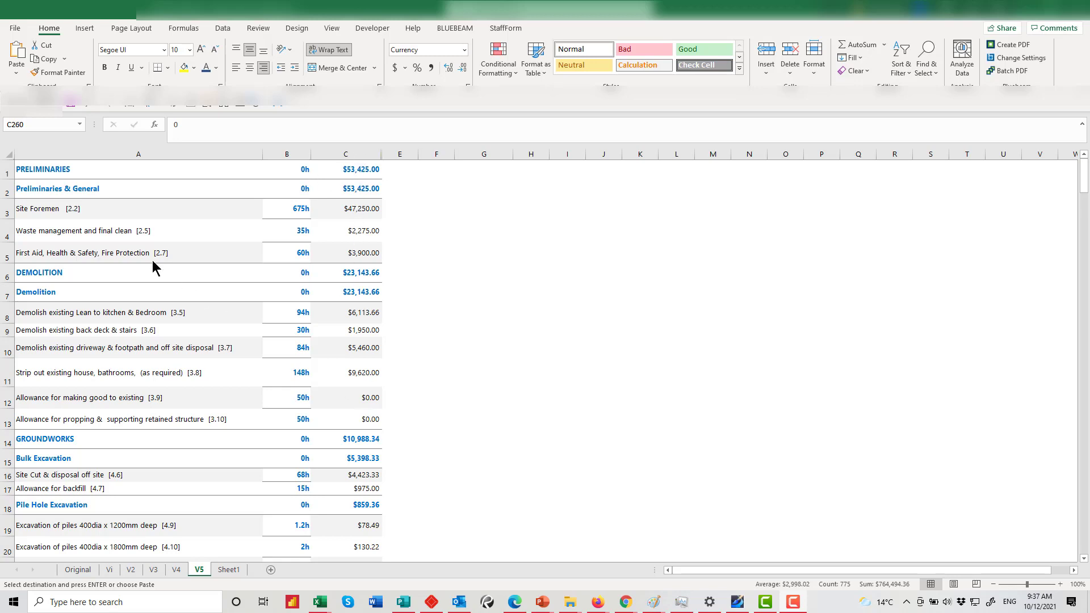
Select the descriptions, hours and totals in columns A–C and copy them
left_click(58, 170, "shift")
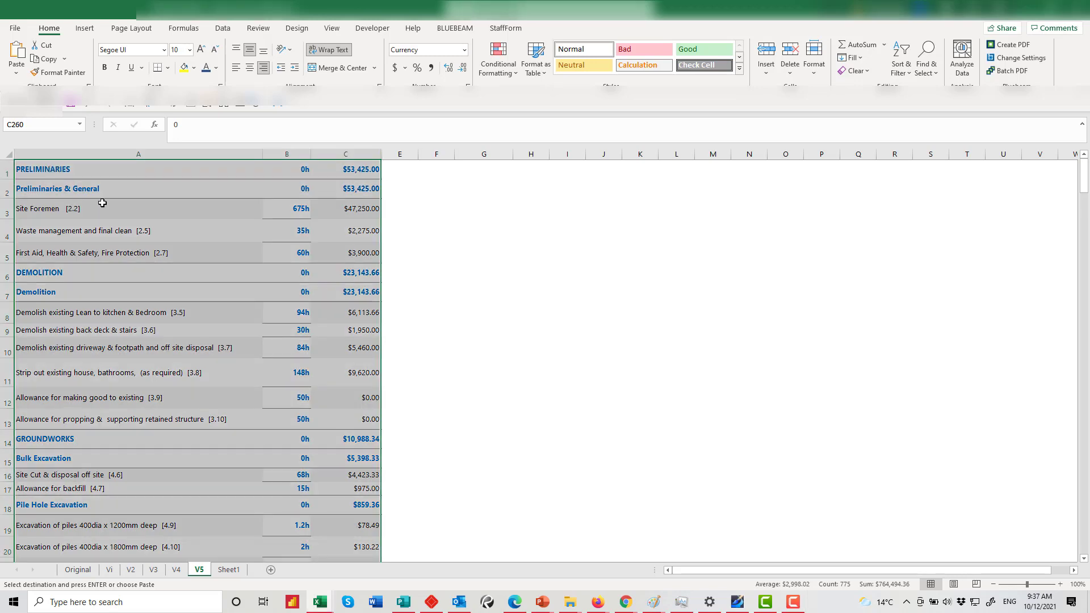
right_click(127, 221)
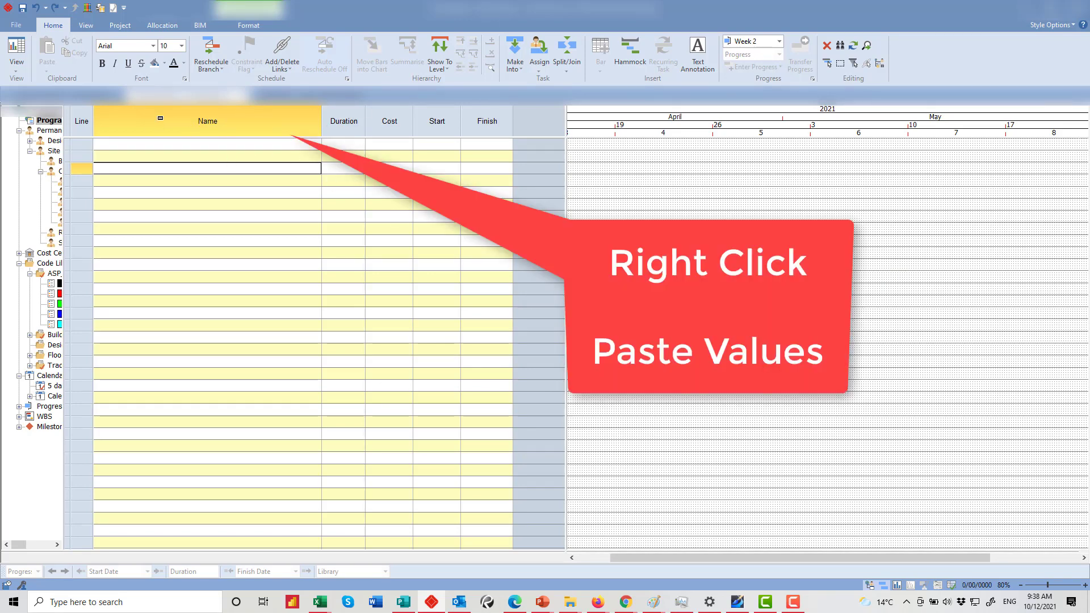
Paste the copied V5 rows into the Name column as plain values
right_click(134, 126)
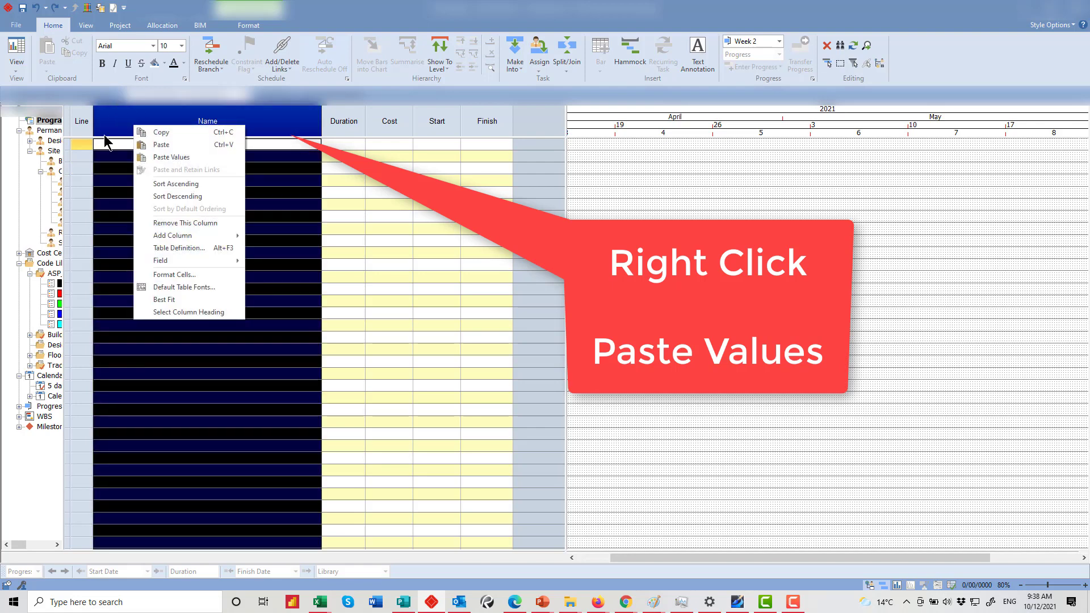
left_click(165, 158)
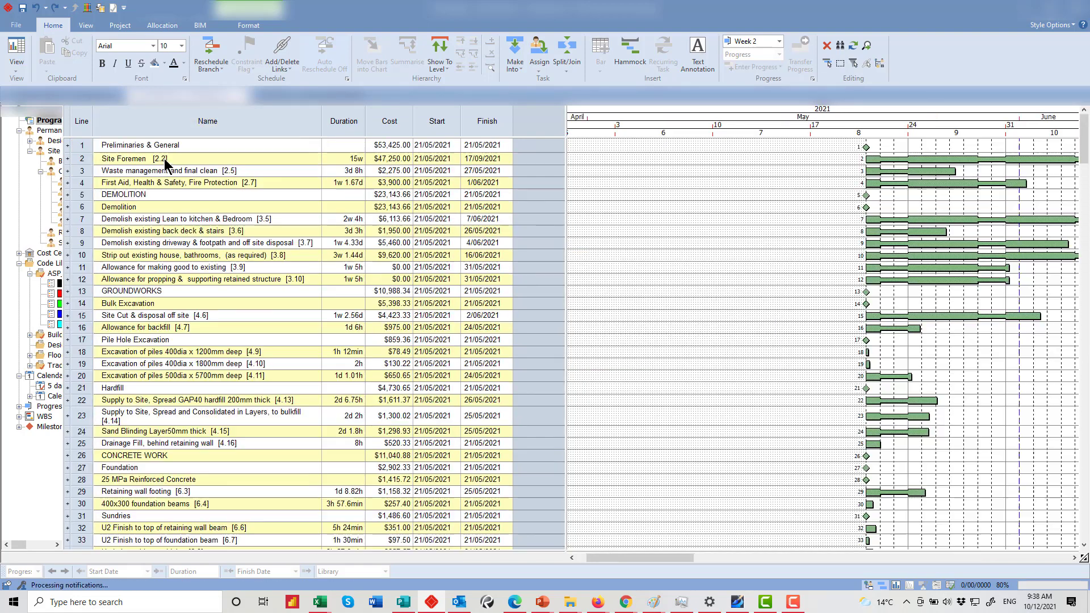